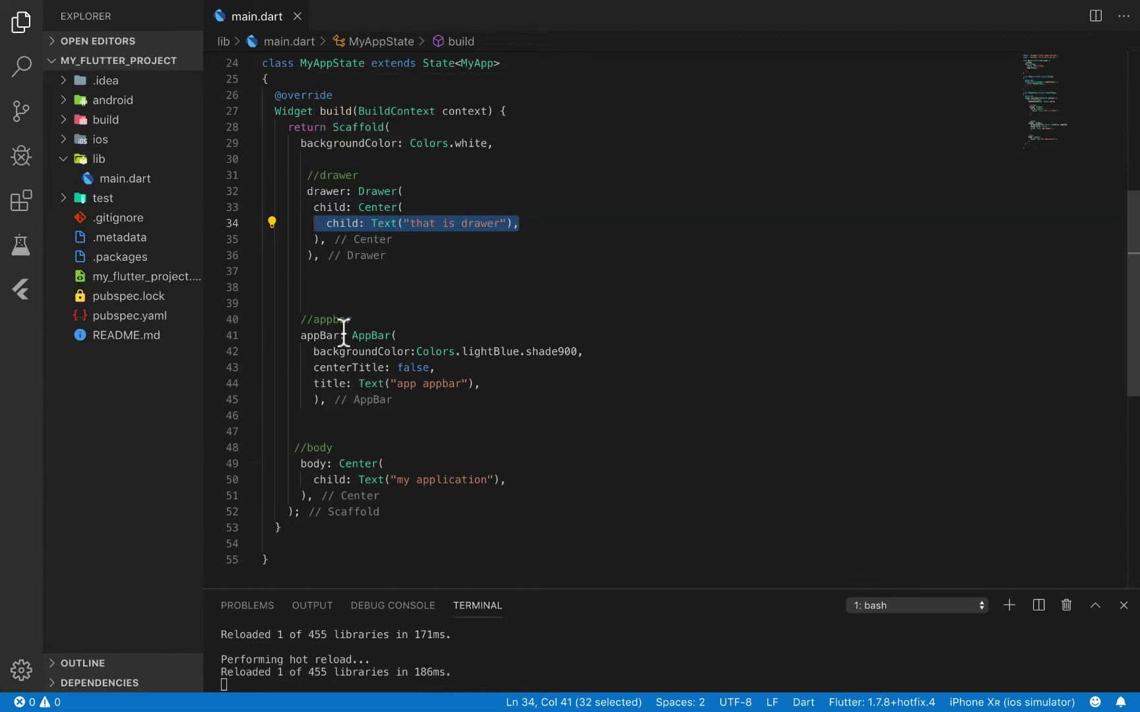
Select the Center block holding the 'that is drawer' text under the Drawer's child.
double_click(377, 191)
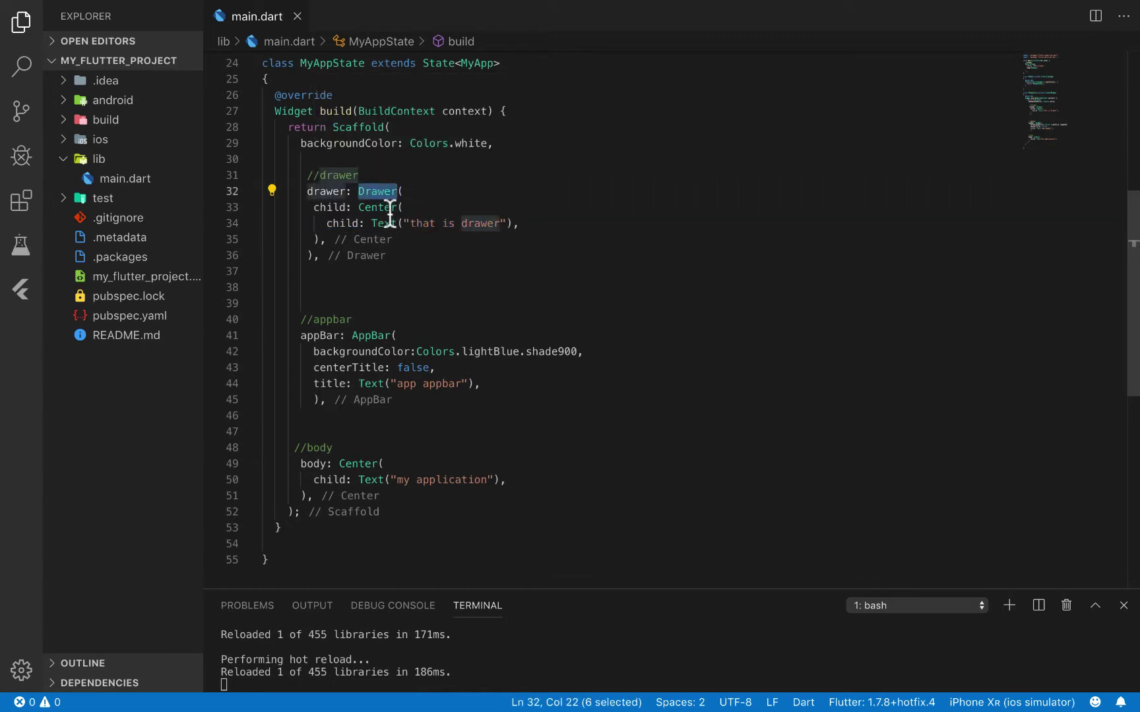
left_click(408, 207)
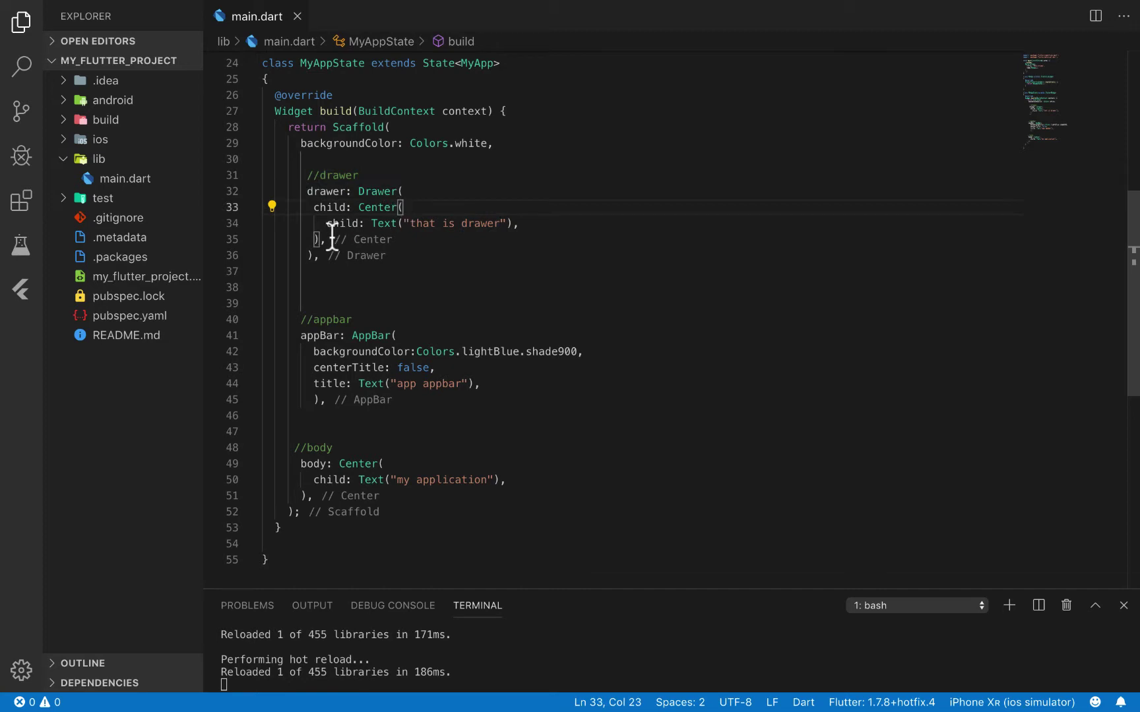
left_click_drag(326, 238, 355, 210)
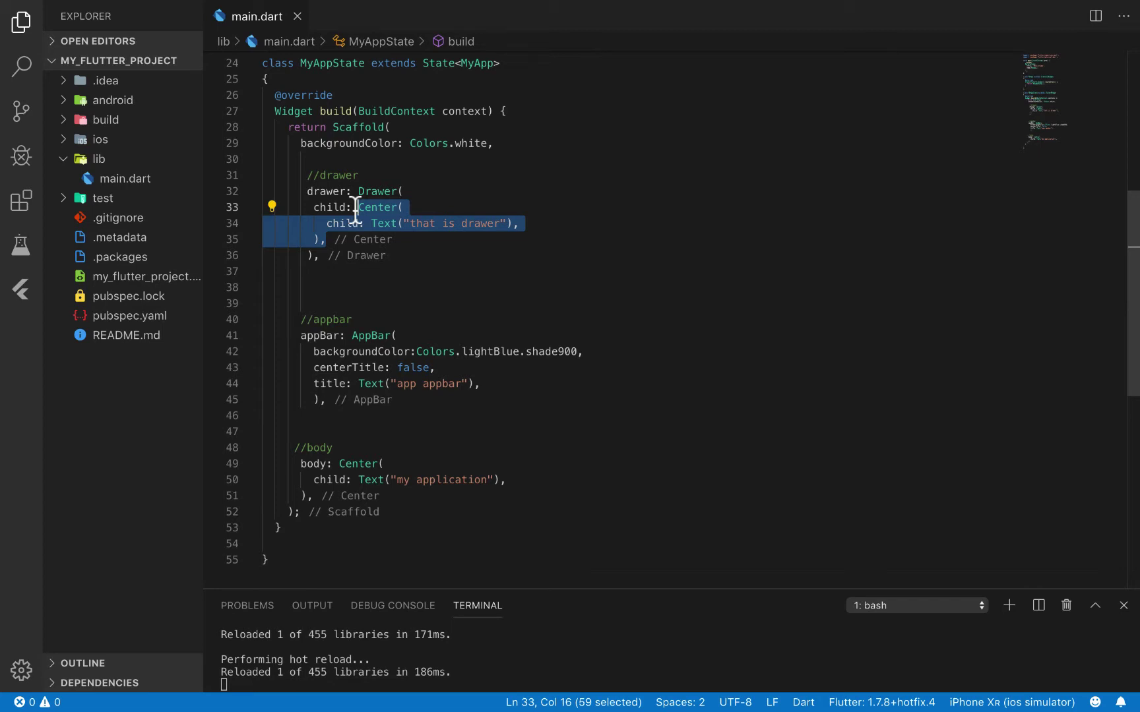
Replace the Center block with a ListView containing an empty children: <Widget>[] list.
key("BackSpace")
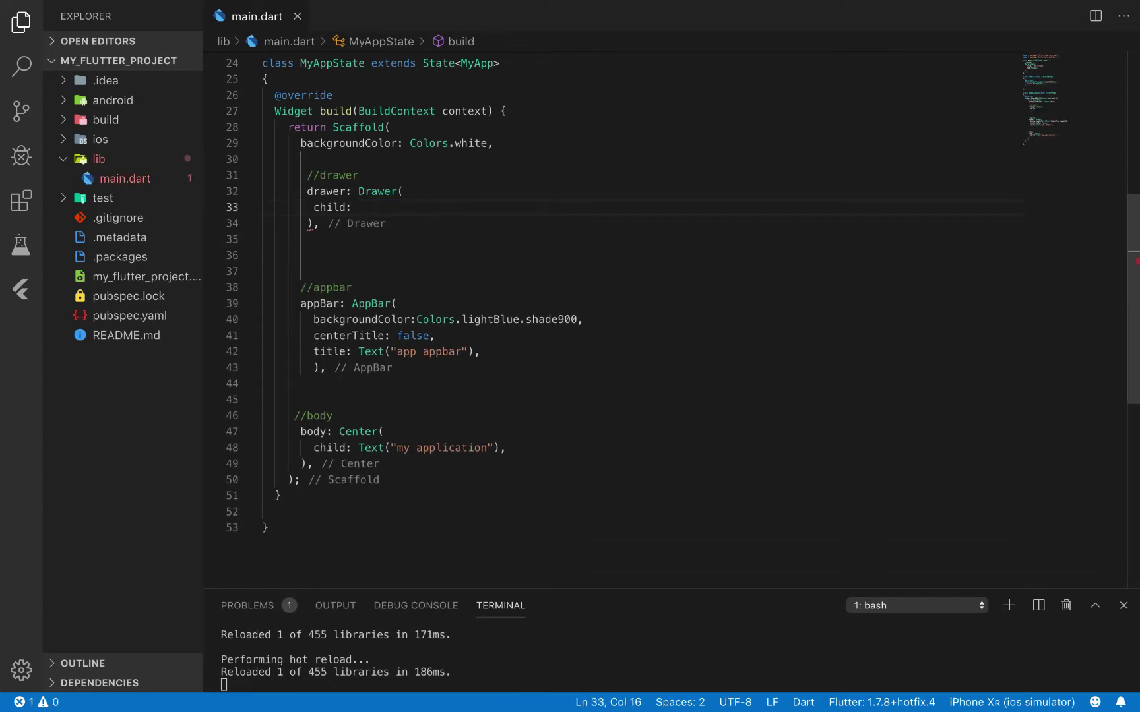
type("Li")
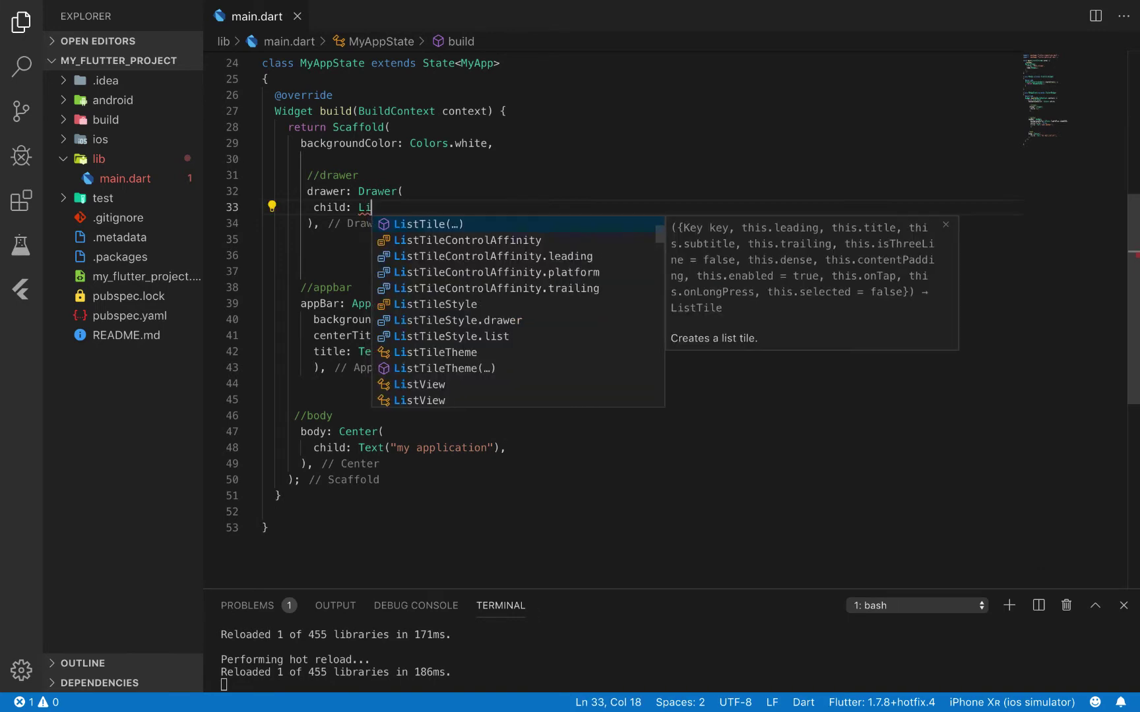
type("st")
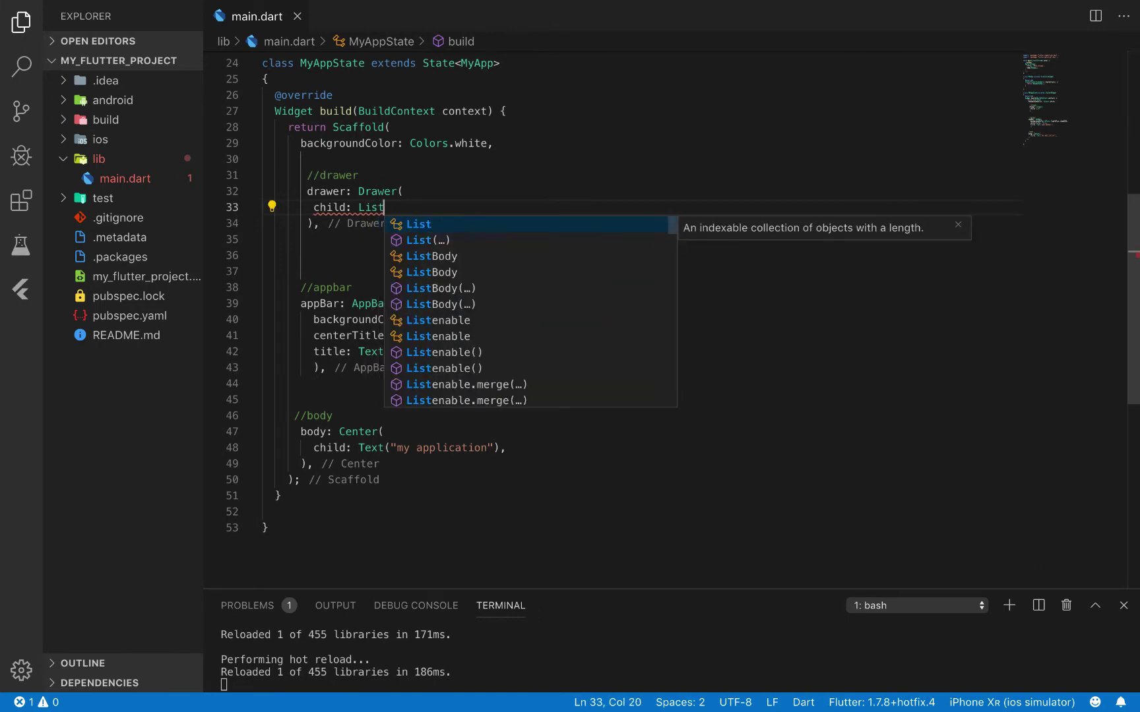
type("V")
key("Return")
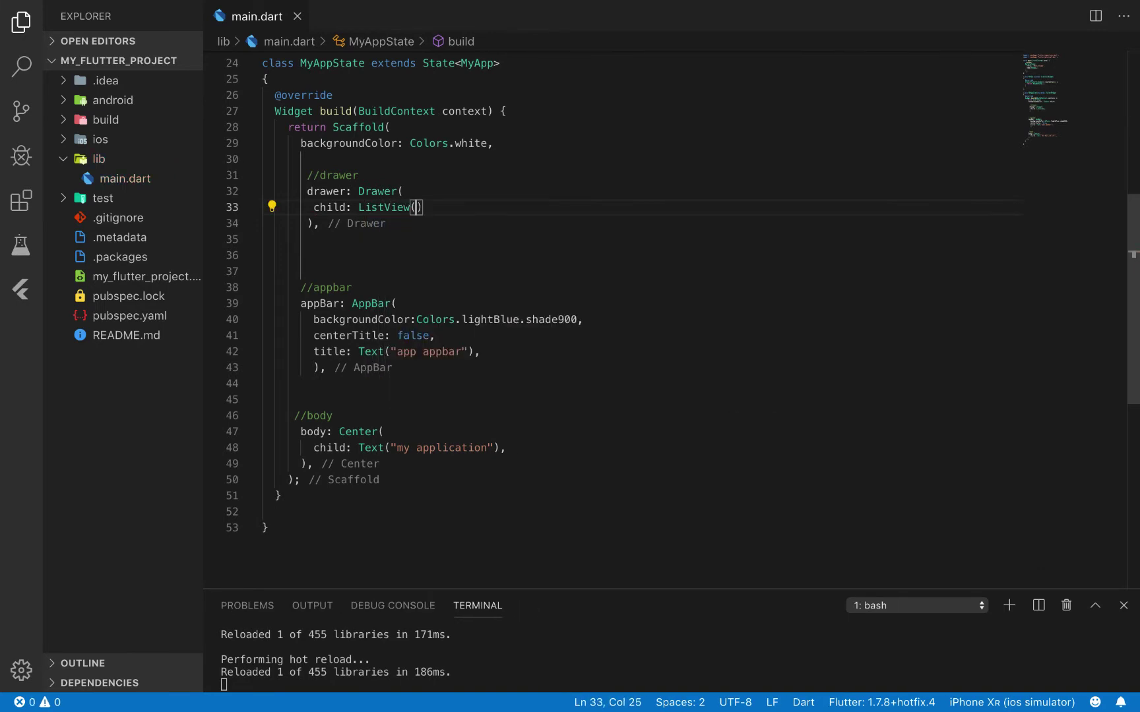
key("Return")
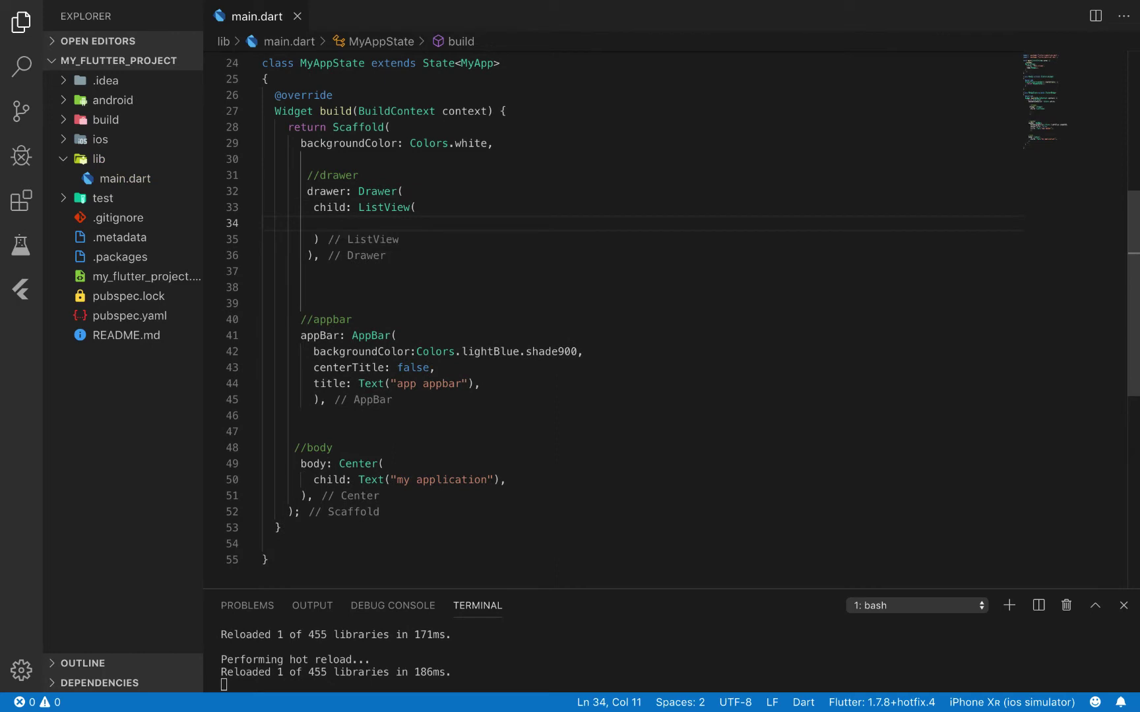
type("ch")
key("Return")
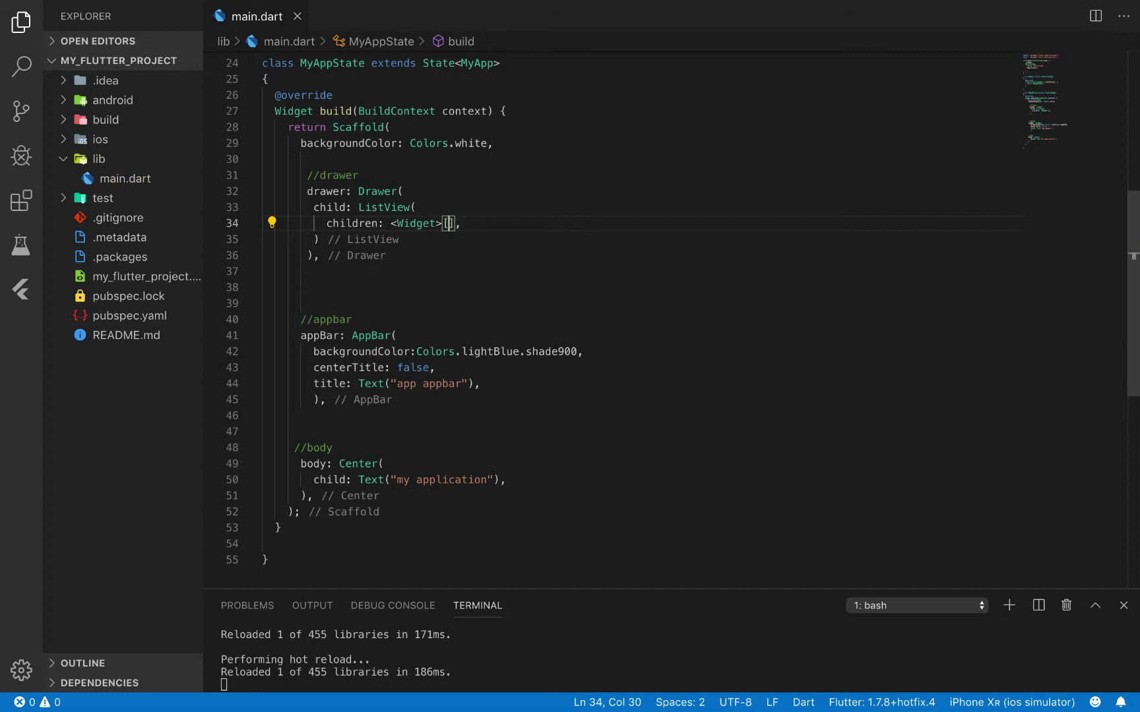
key("Return")
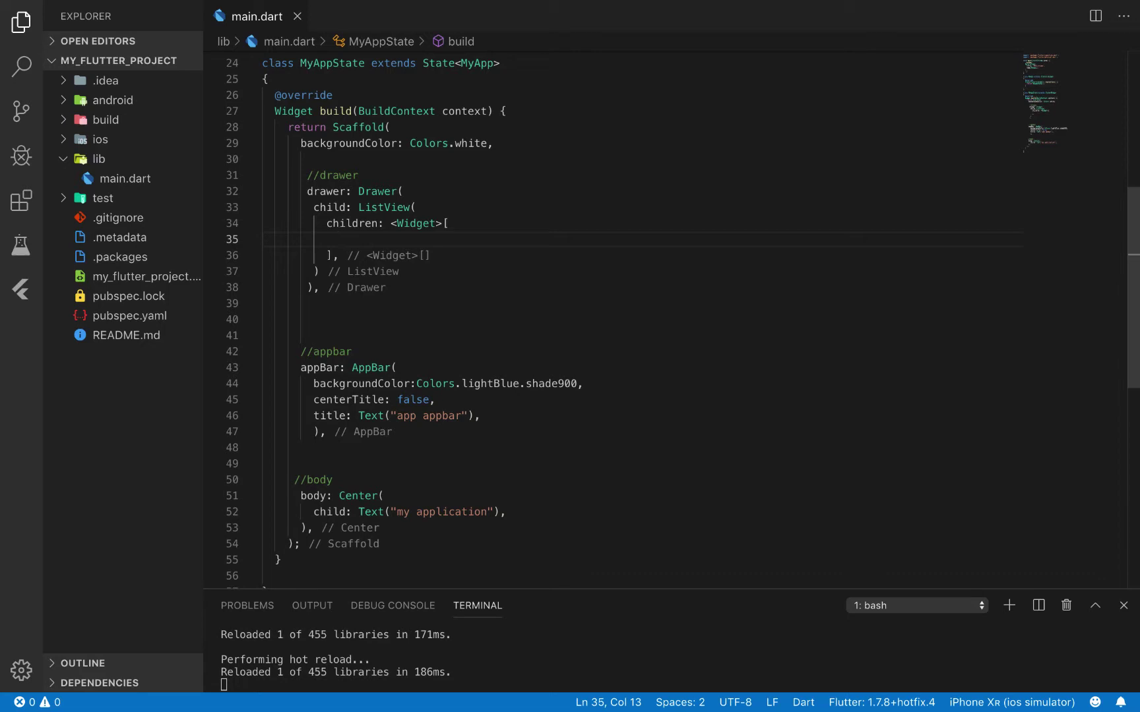
Review the new children list and place the cursor on its empty inner line.
double_click(350, 225)
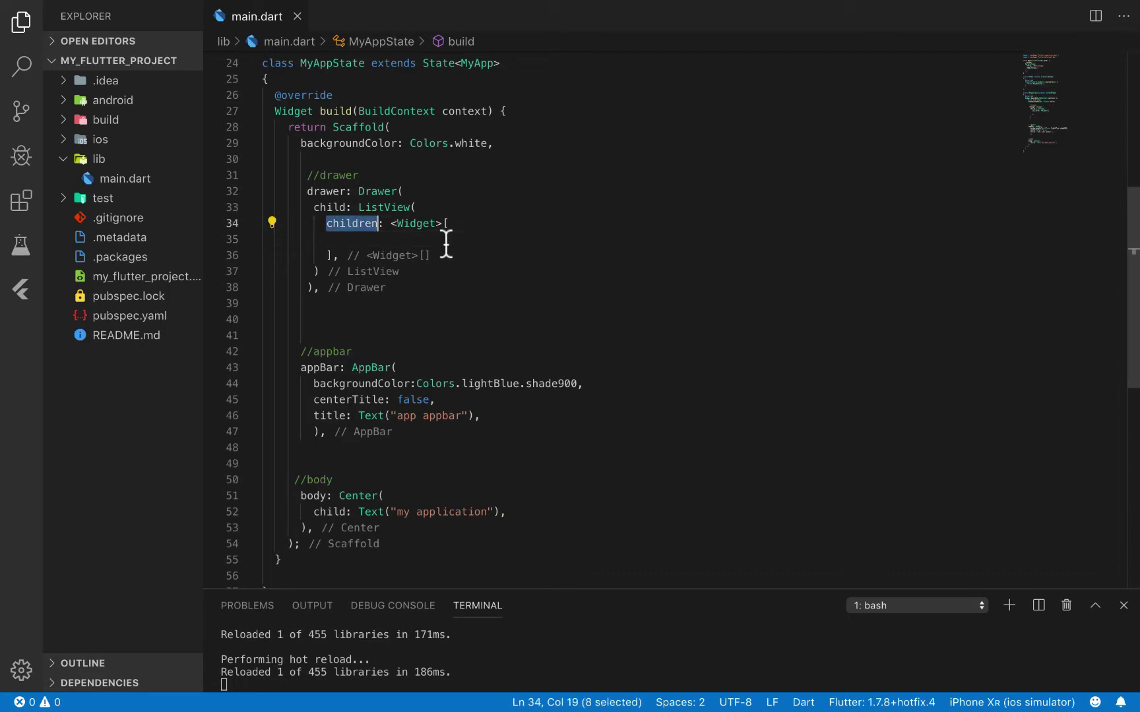
left_click(435, 206)
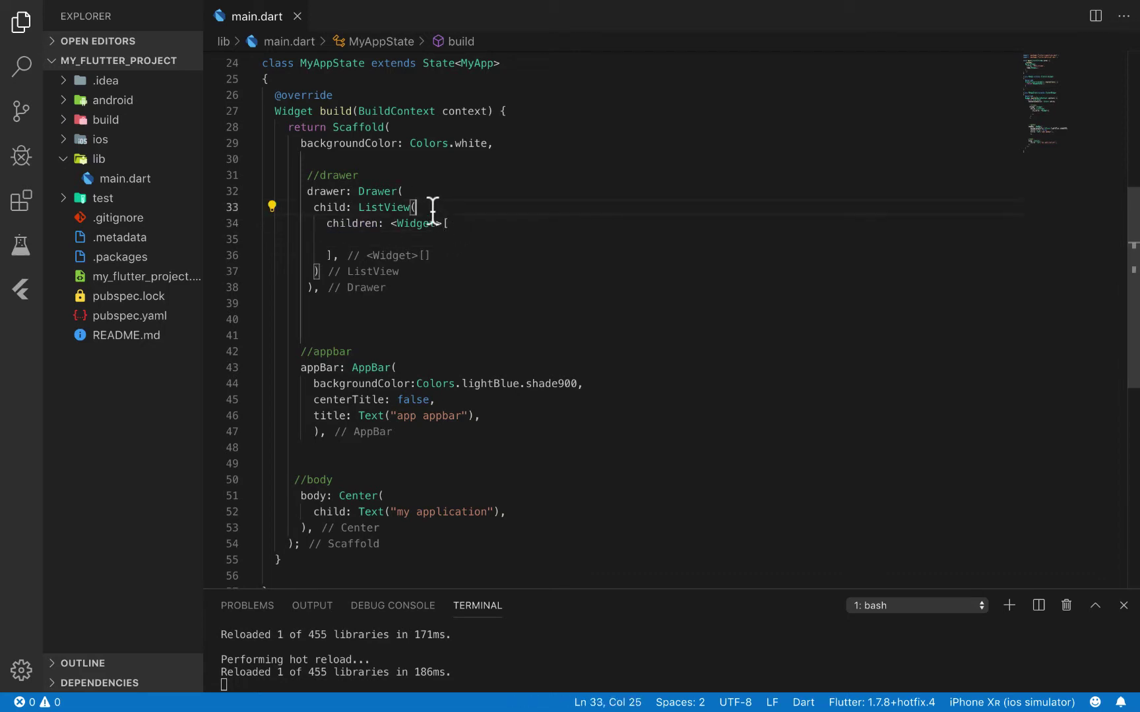
double_click(350, 224)
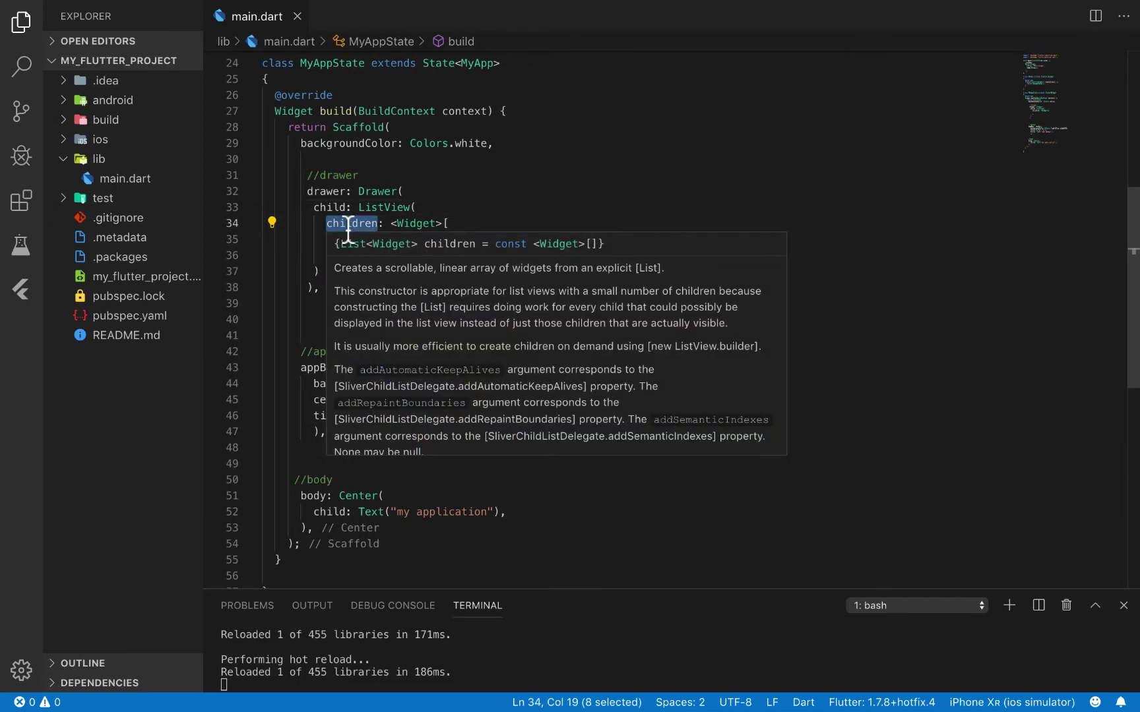
double_click(416, 224)
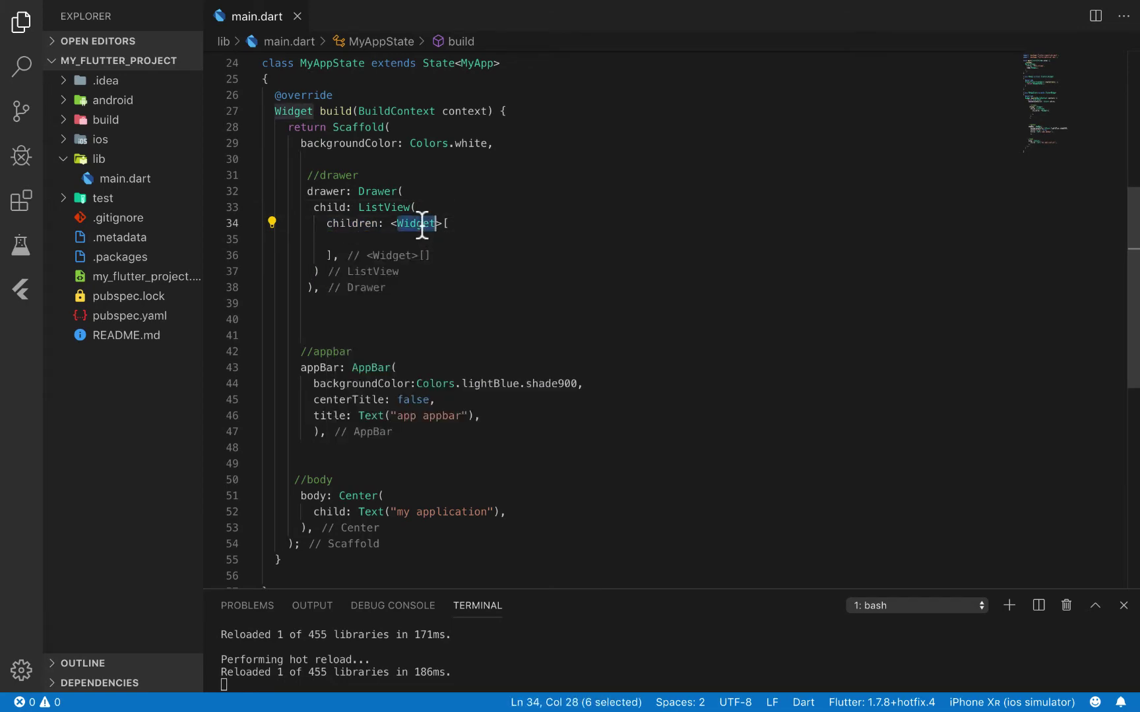
left_click_drag(339, 256, 385, 229)
left_click(341, 239)
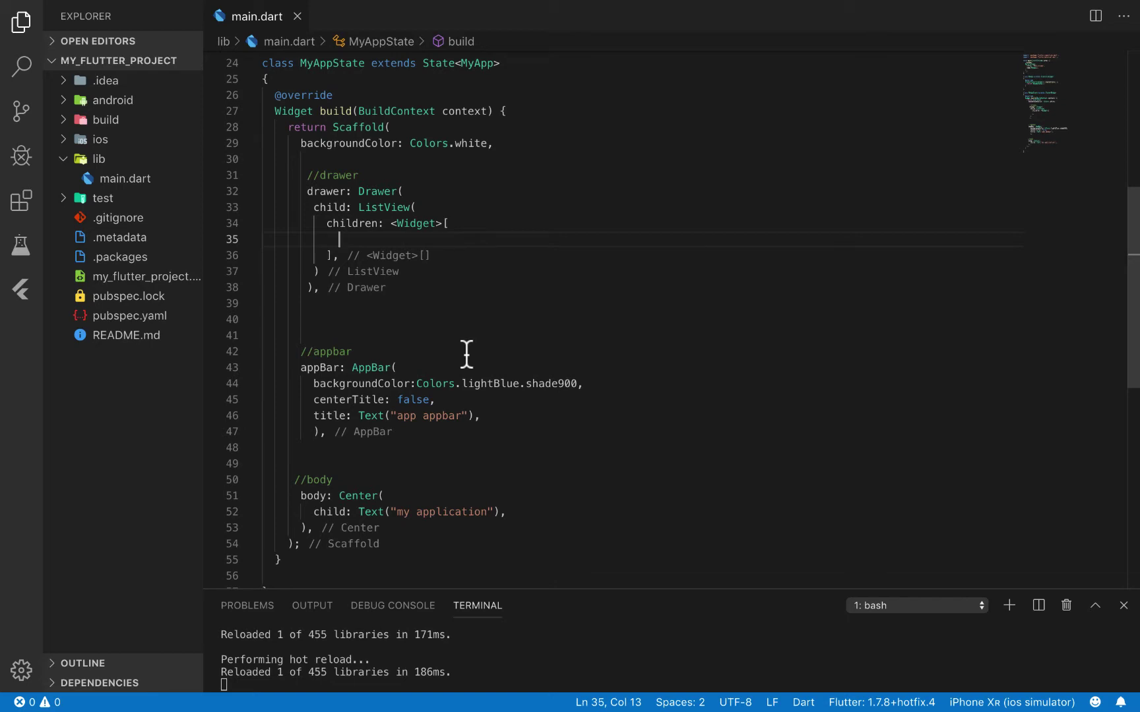
type("d")
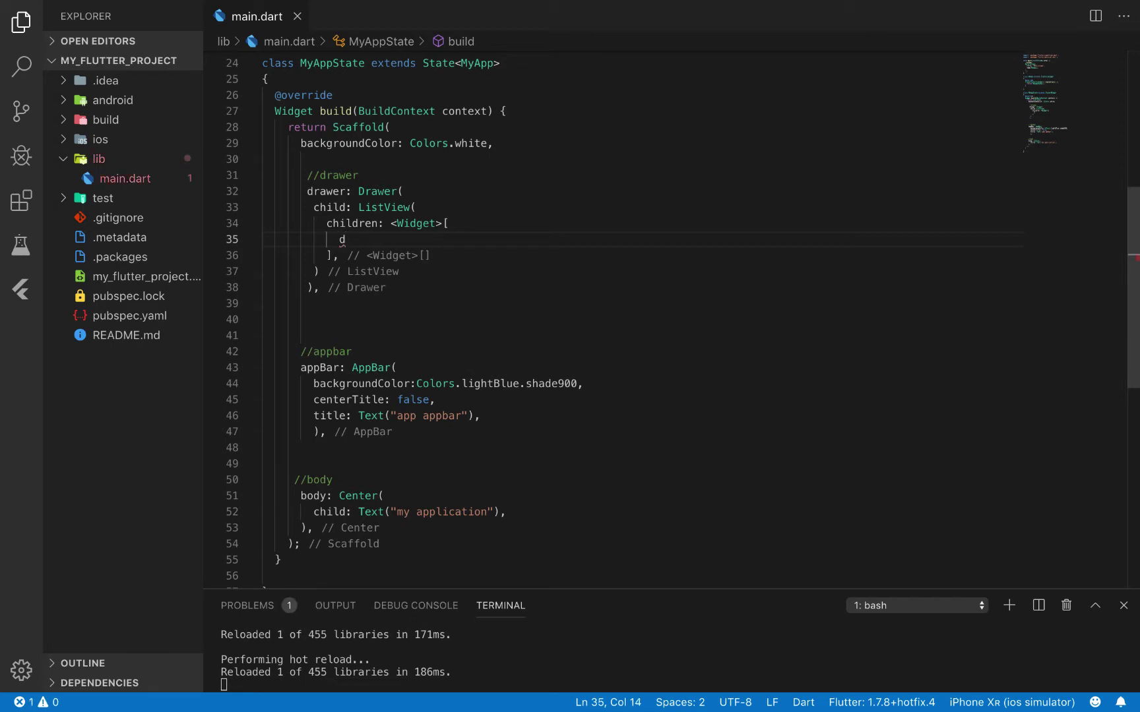
type("rw")
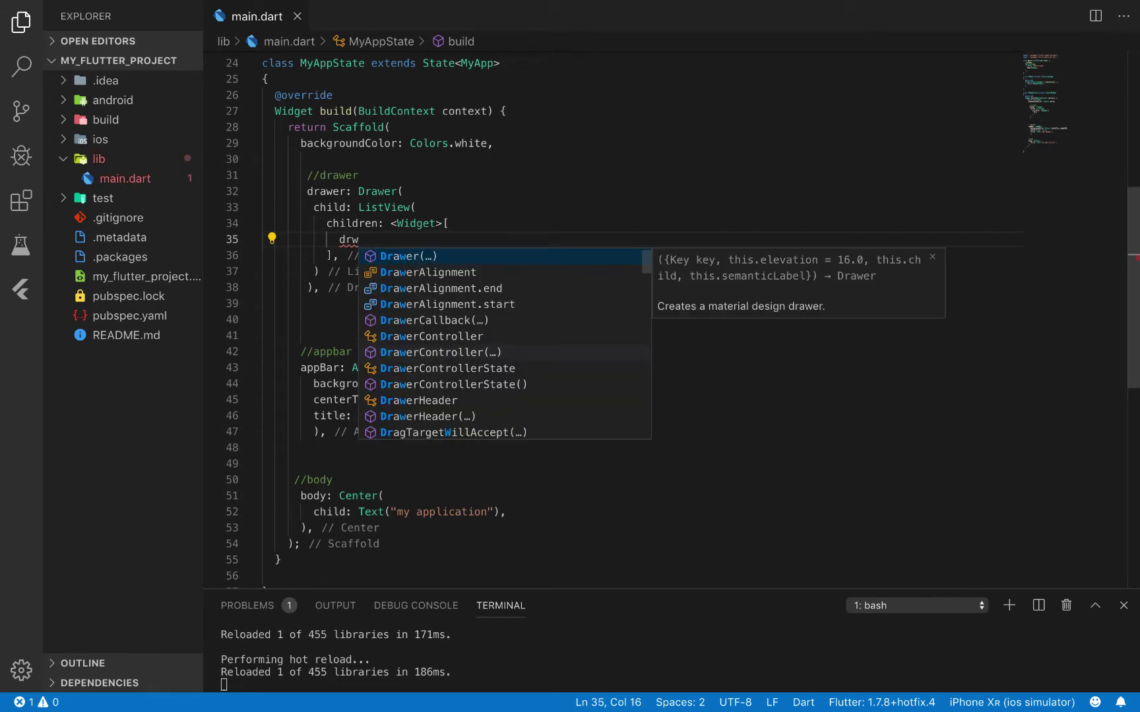
Insert a DrawerHeader with child: null as the first entry in the children list.
key("BackSpace")
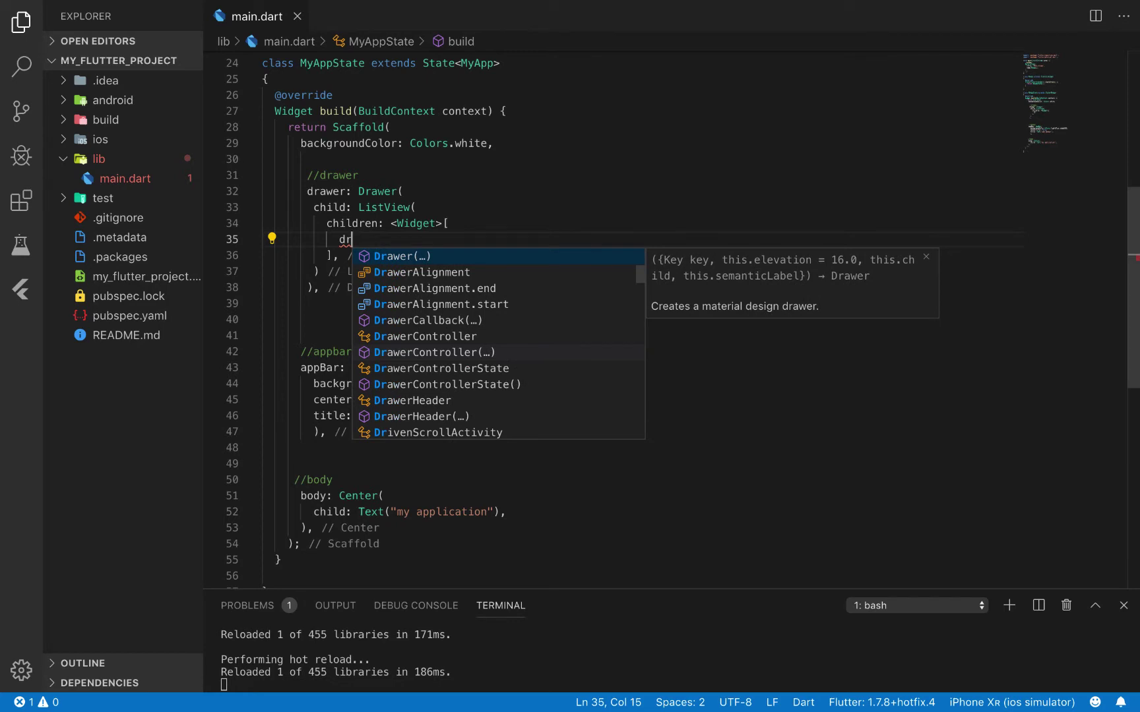
type("a")
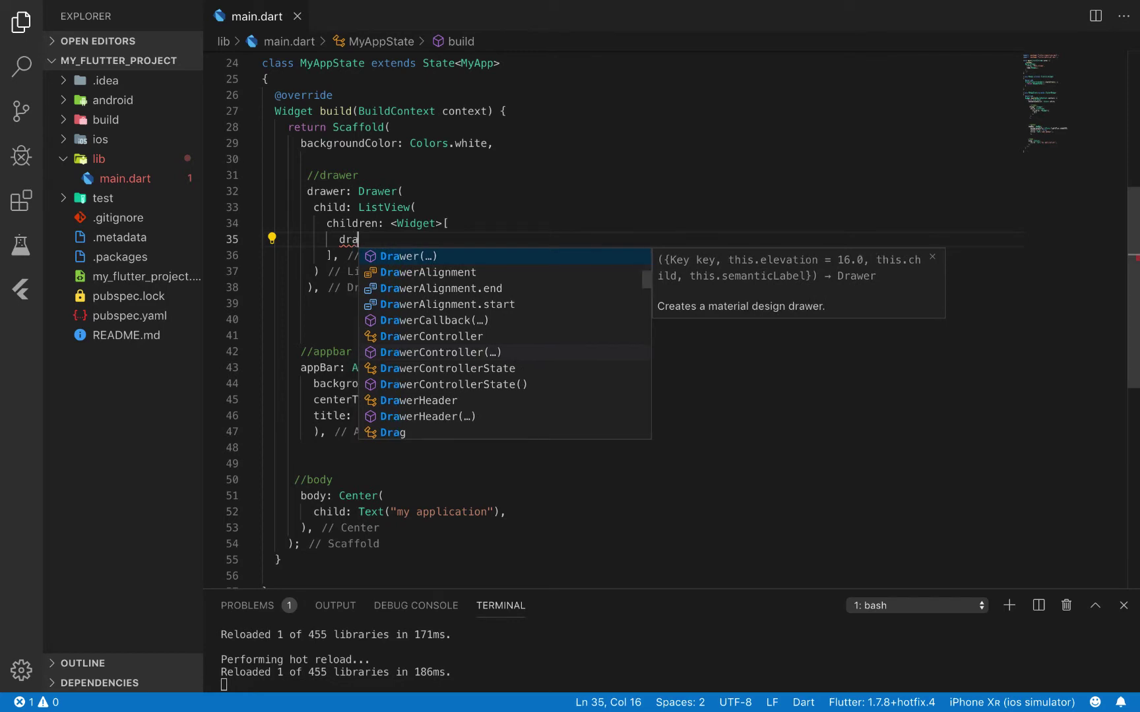
type("we")
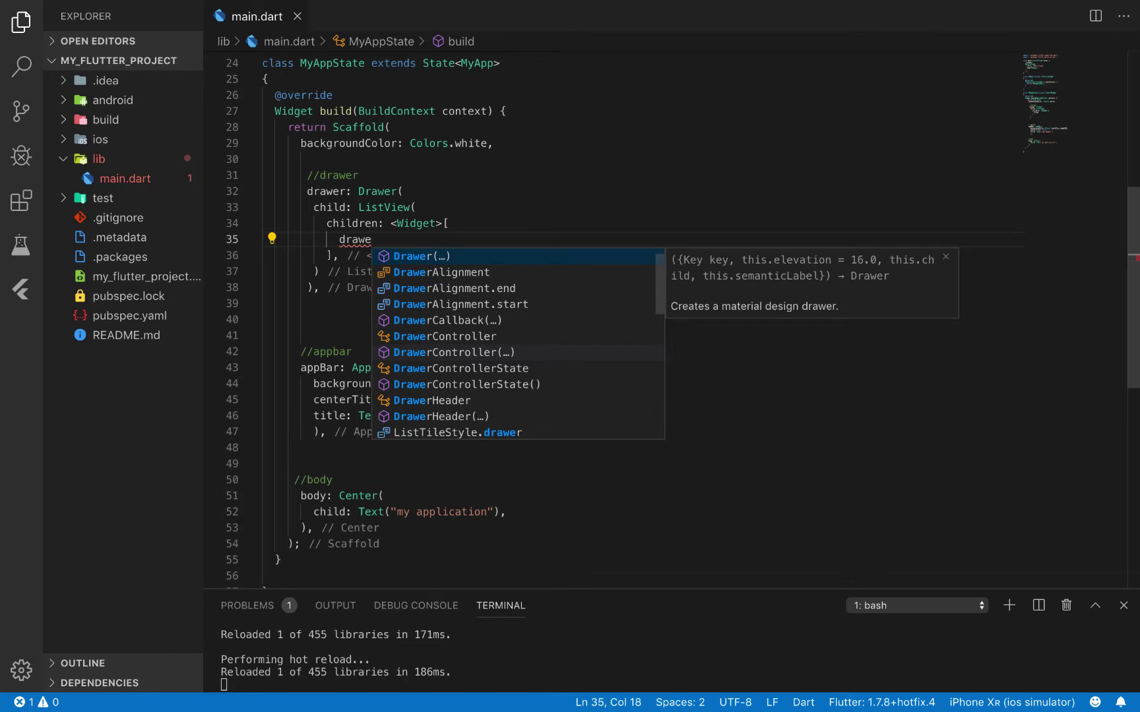
type("rh")
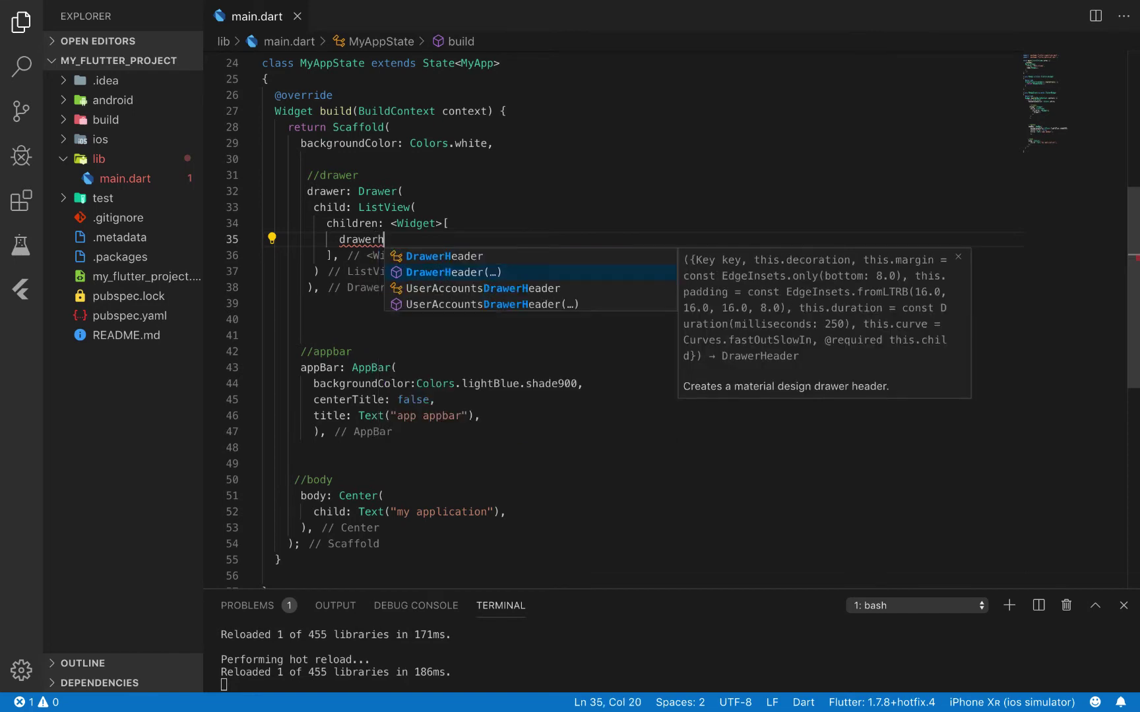
key("Return")
type("(")
key("Return")
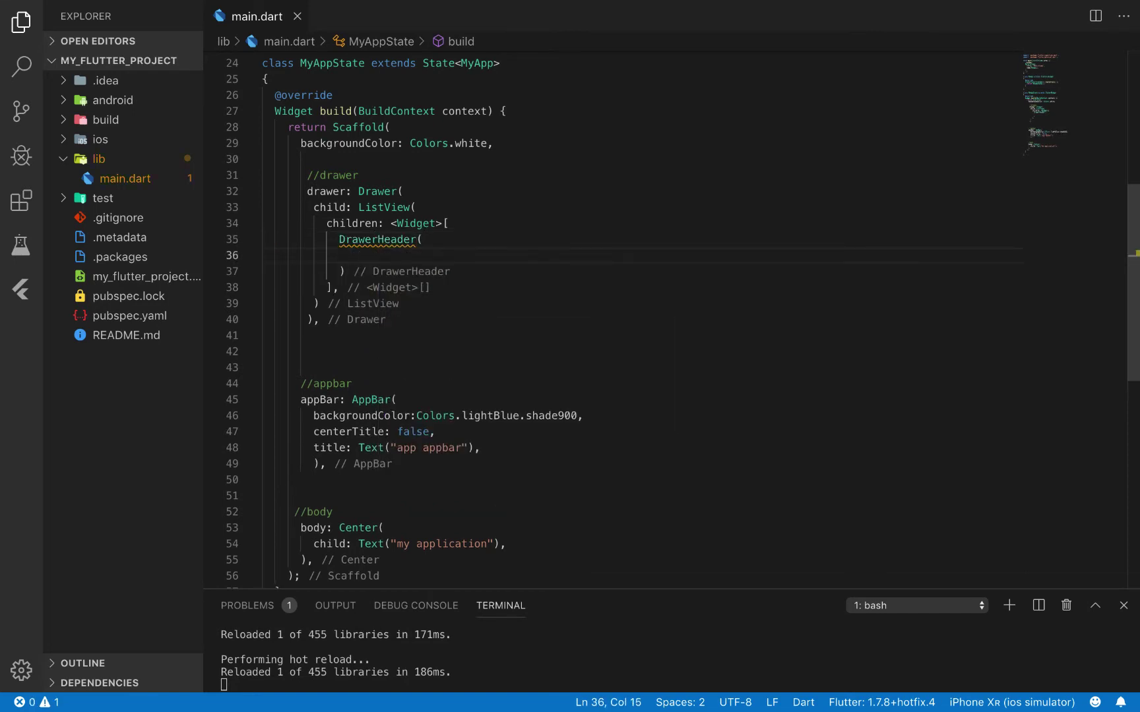
type("ch")
key("Return")
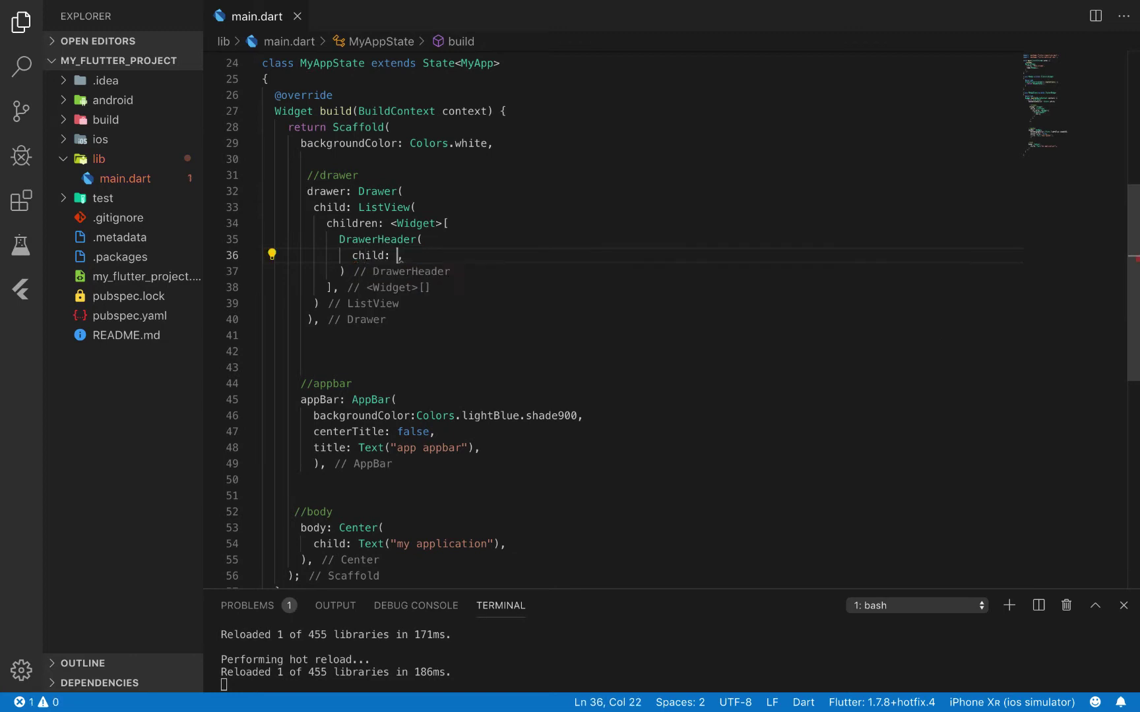
type(",")
key("Left")
type("nu")
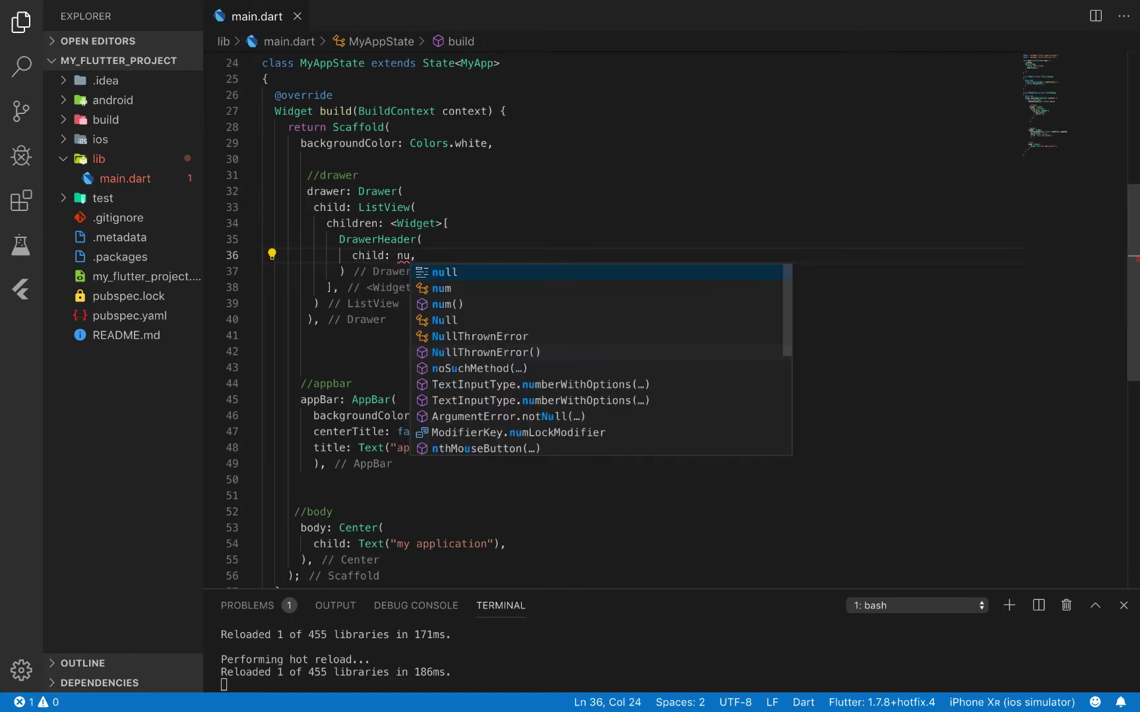
type("ll")
key("Escape")
key("Right")
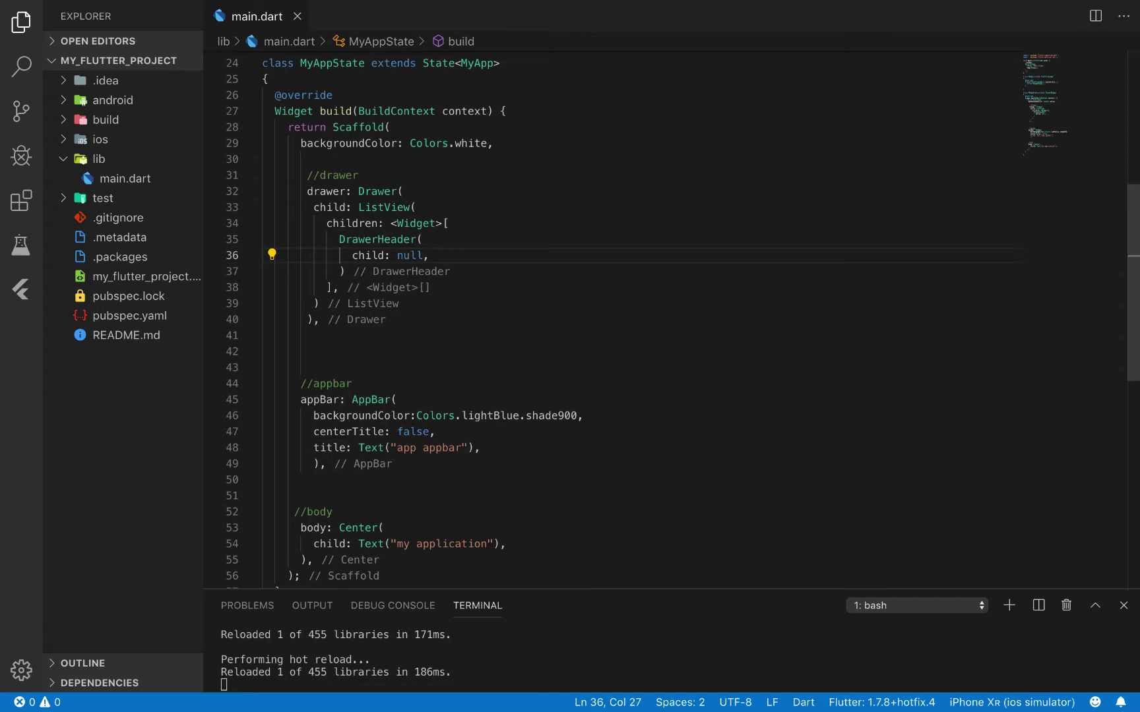
Add a decoration property line to the DrawerHeader.
key("Return")
type("d")
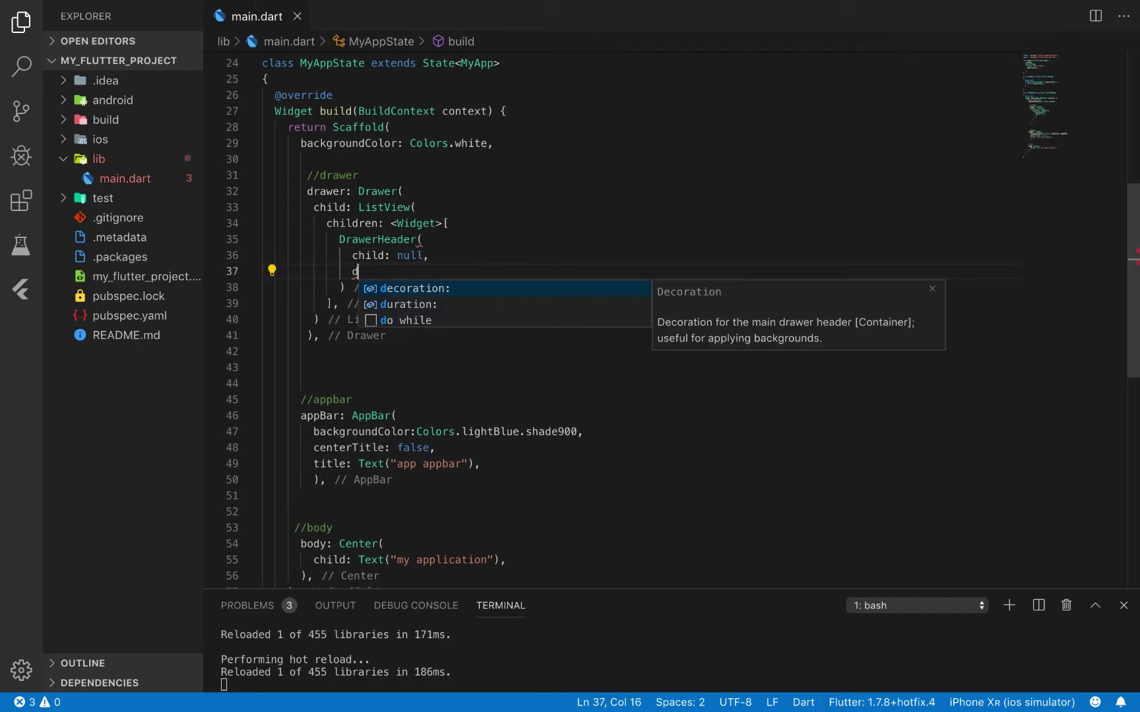
key("Return")
type(",")
key("Left")
key("ctrl+space")
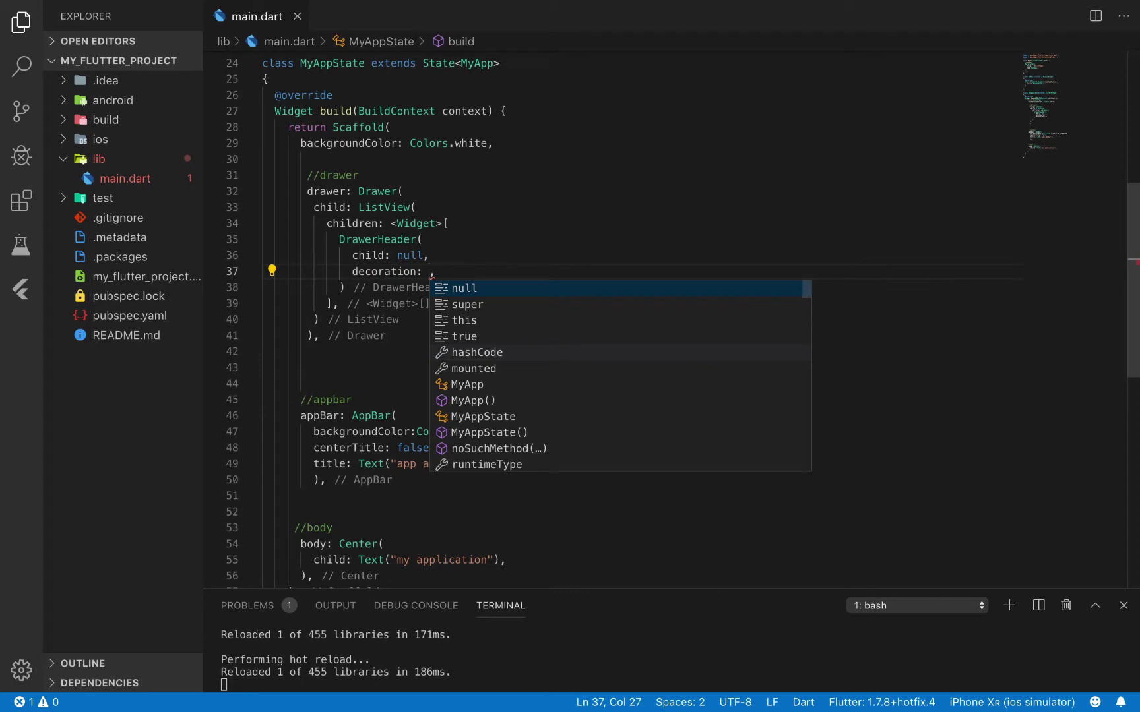
left_click(764, 10)
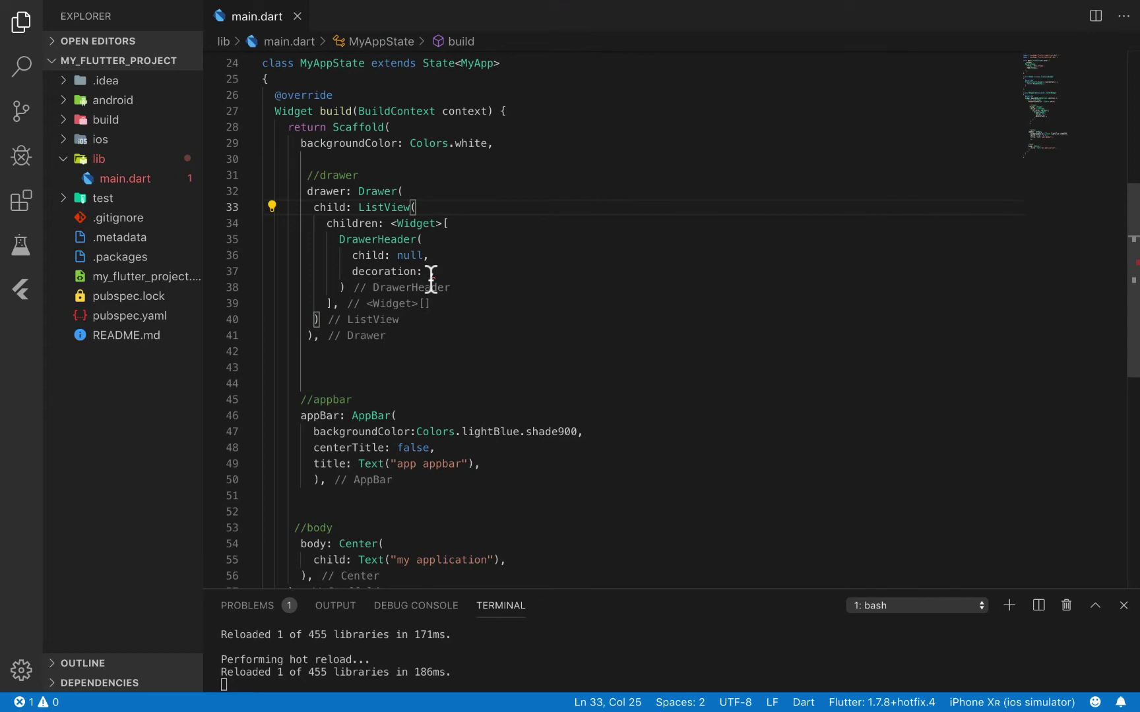
left_click(431, 272)
type(",")
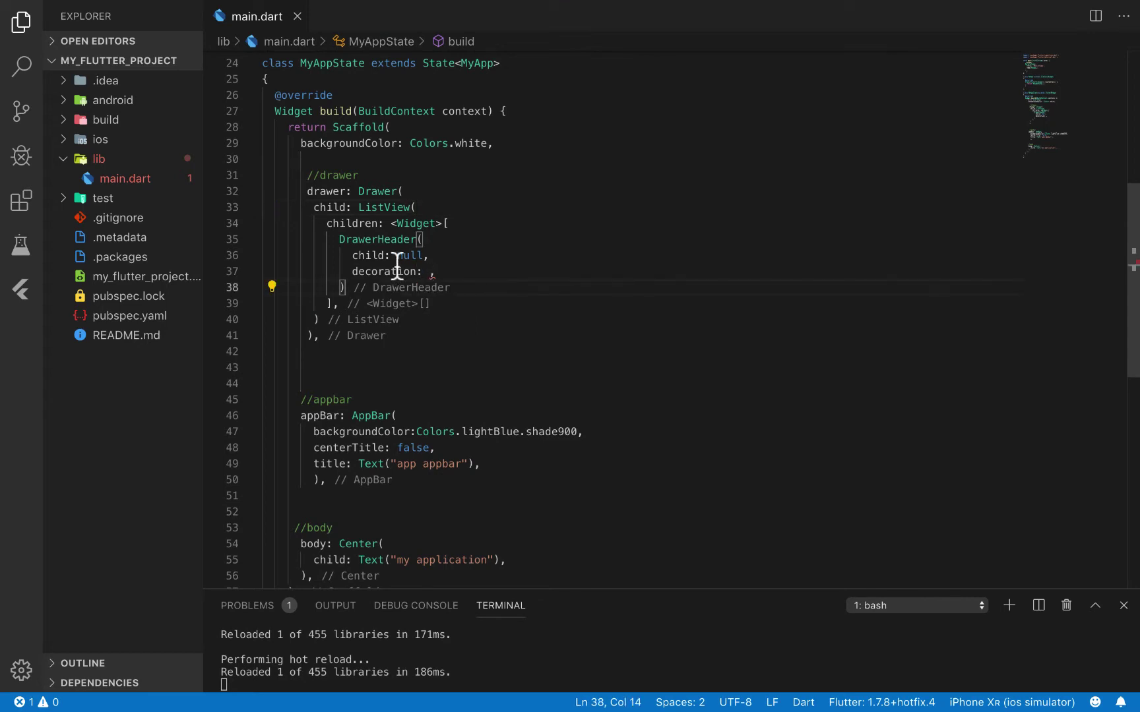
left_click(397, 272)
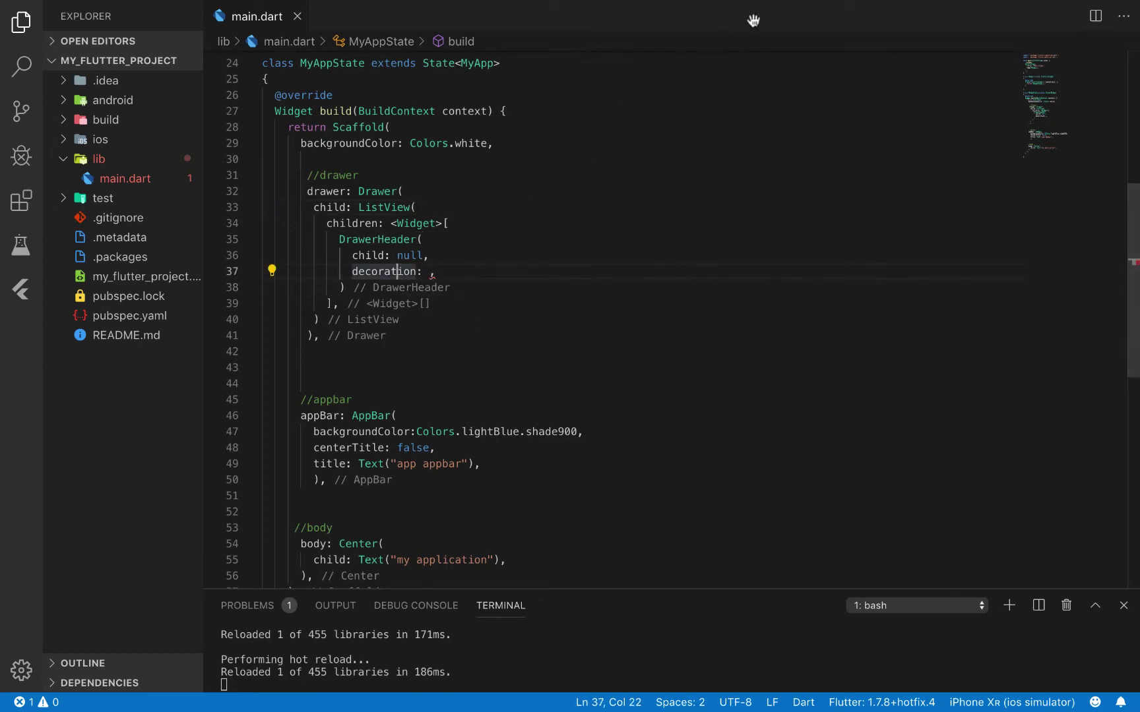
left_click(431, 272)
type("v")
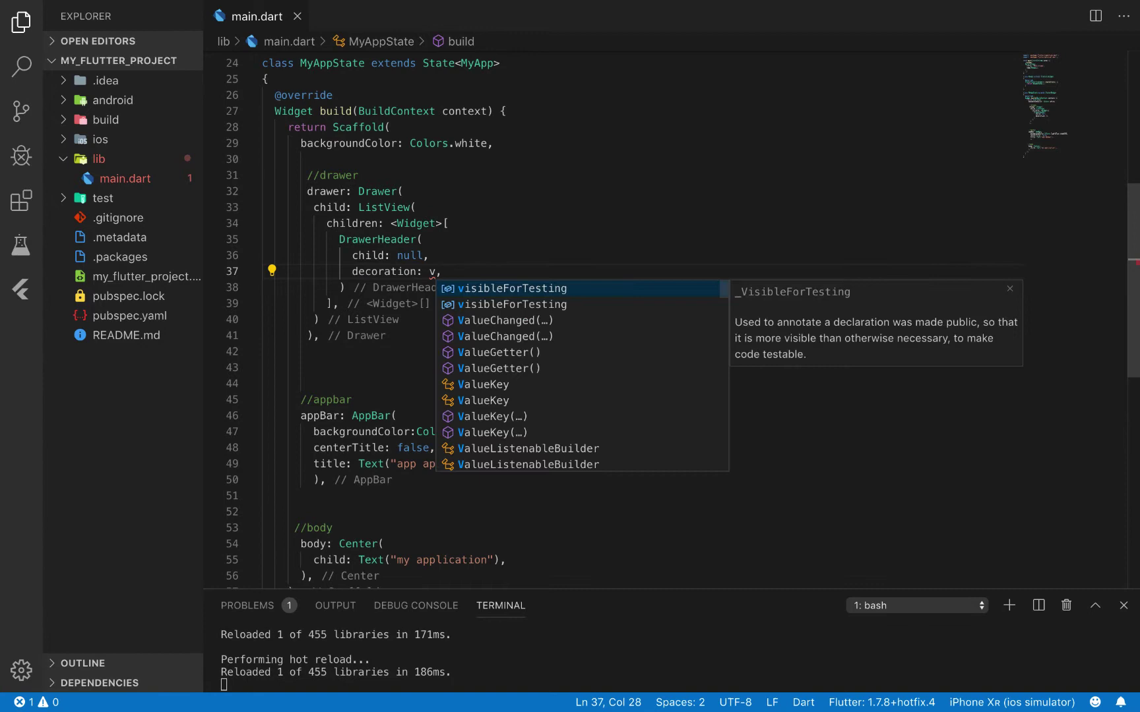
Set the header decoration to a BoxDecoration with color: Colors.blue.
key("BackSpace")
type("box")
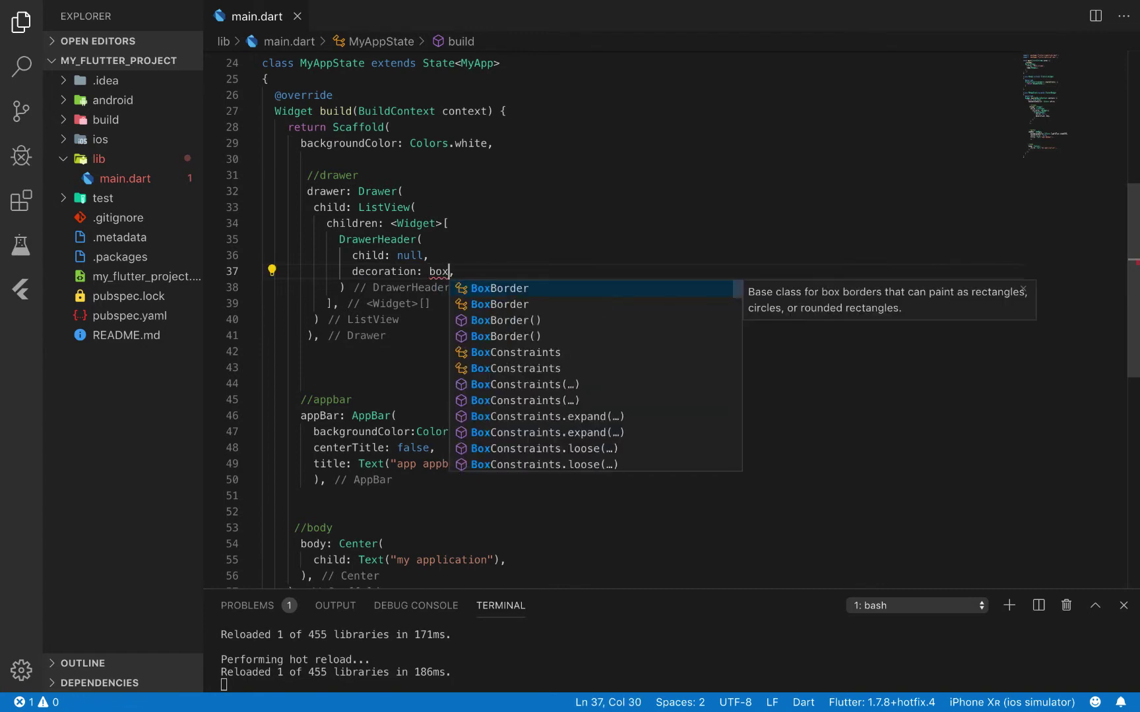
type("d")
key("Down")
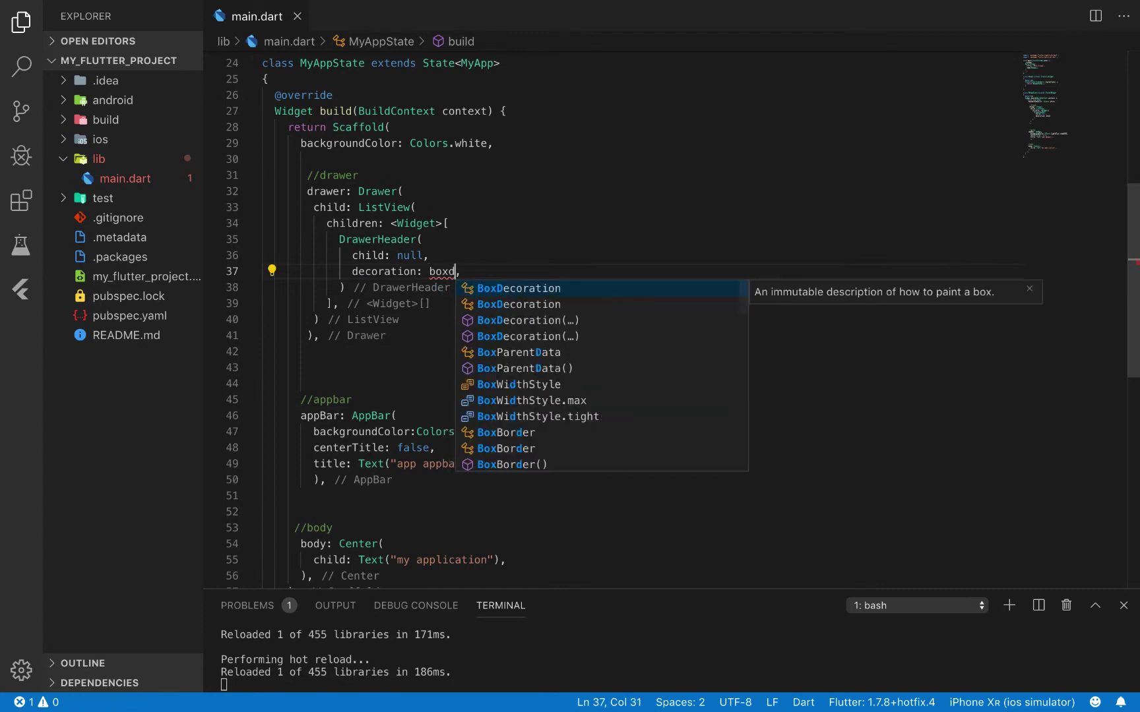
key("Down")
key("Down")
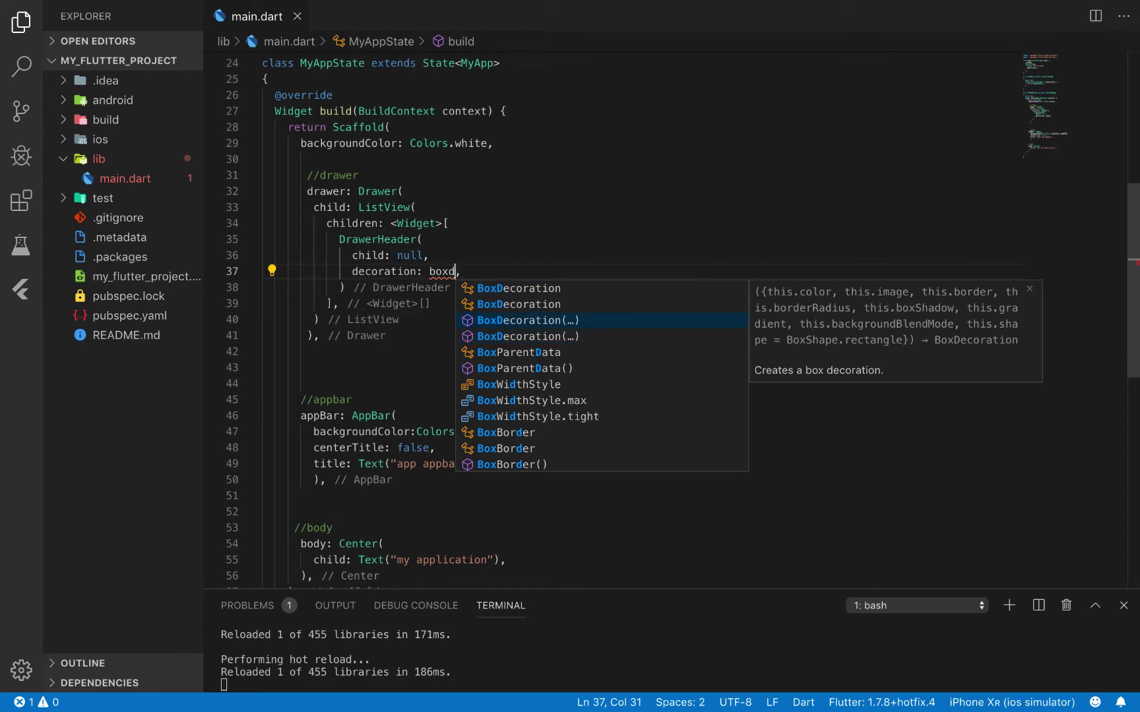
key("Return")
key("Return")
type("co")
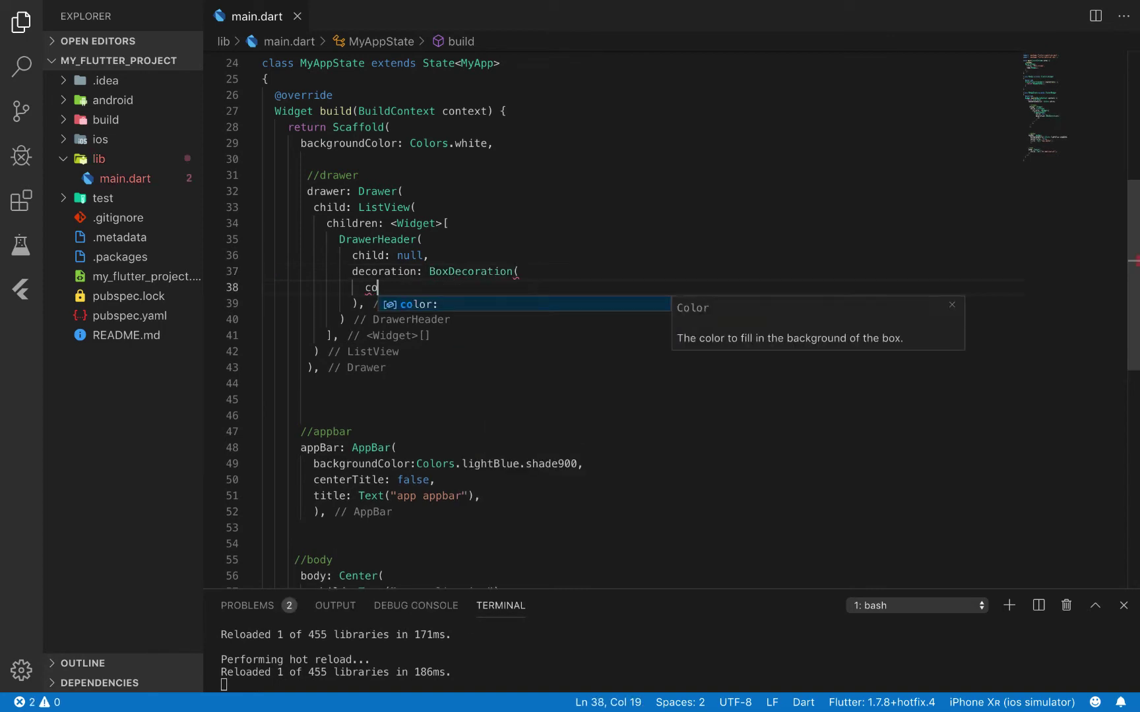
key("Return")
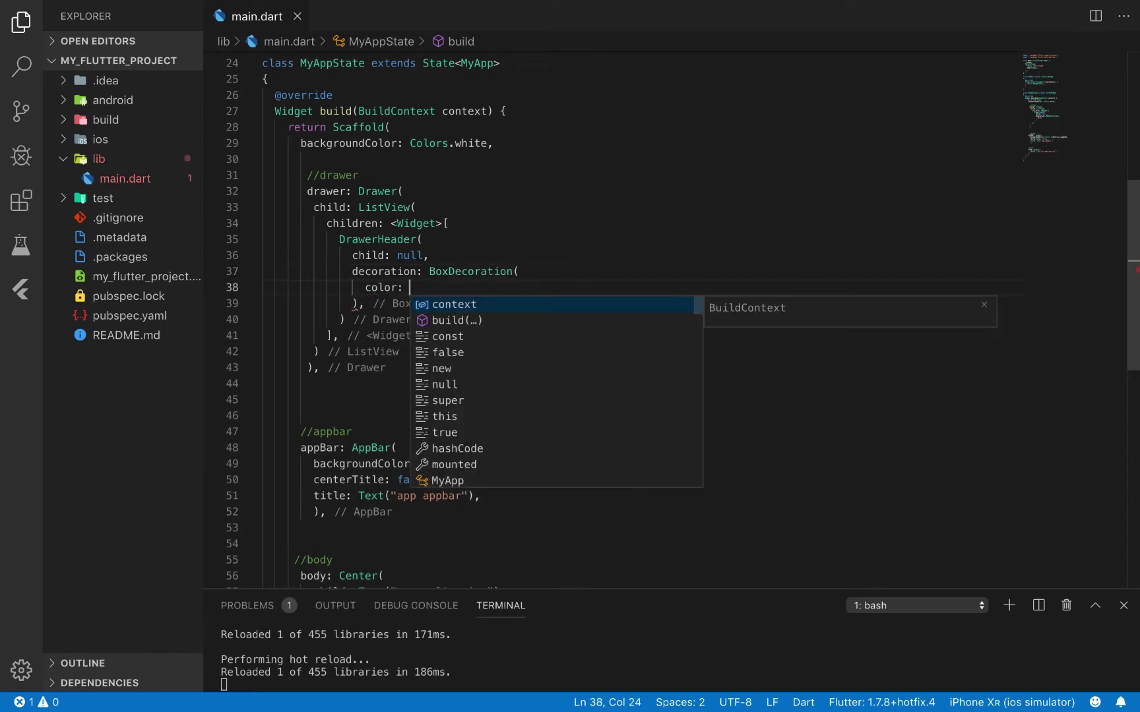
type("Colors")
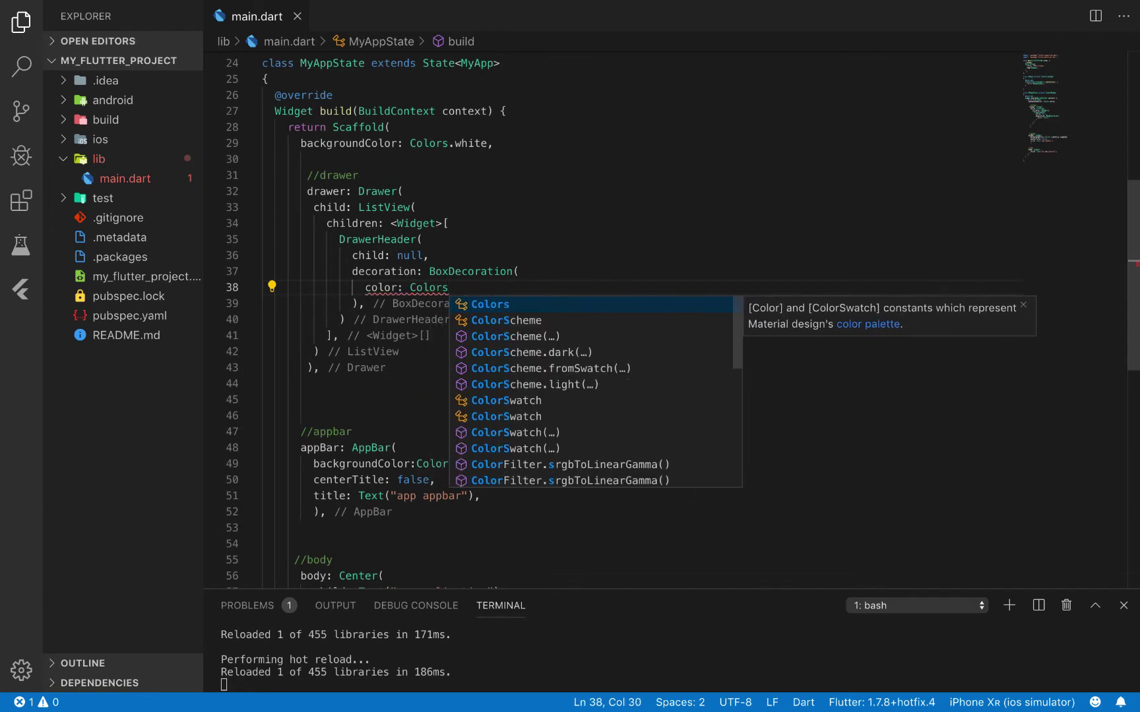
type(".b")
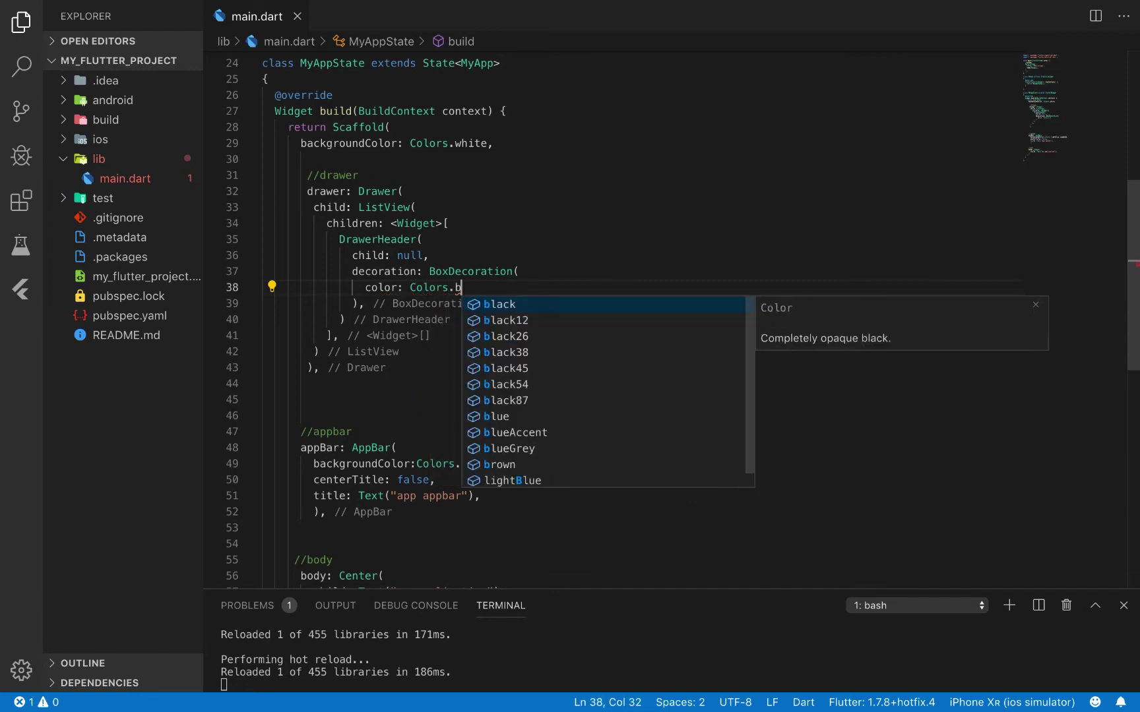
type("lu")
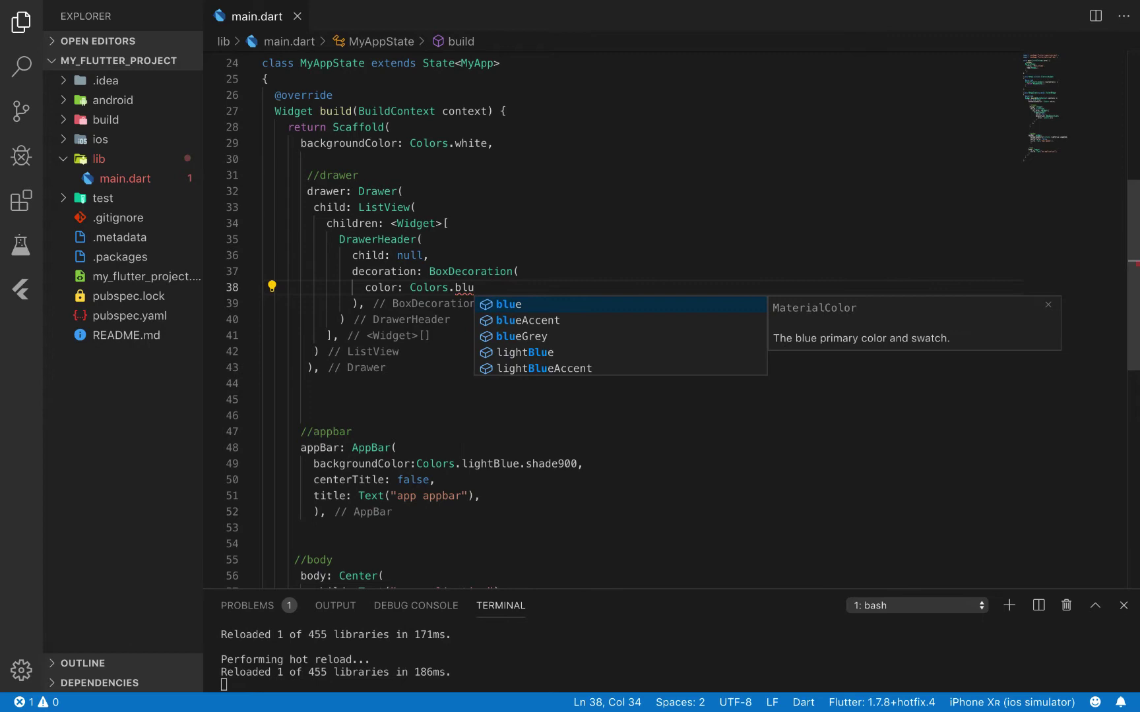
key("Return")
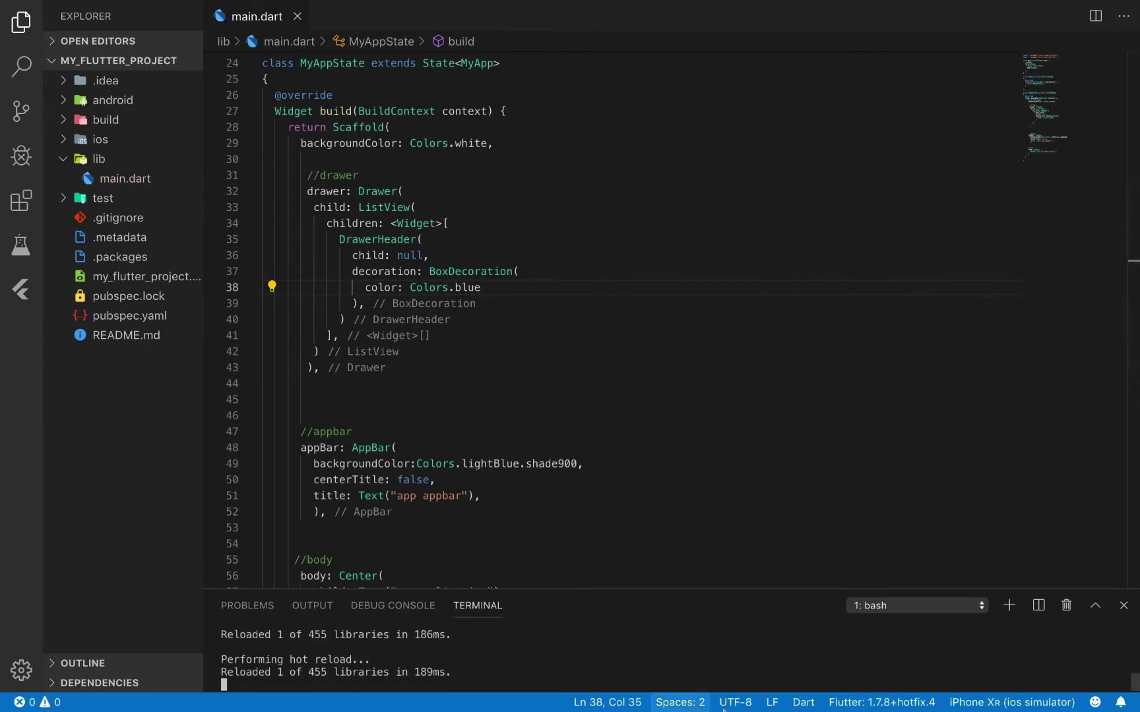
mouse_move(819, 707)
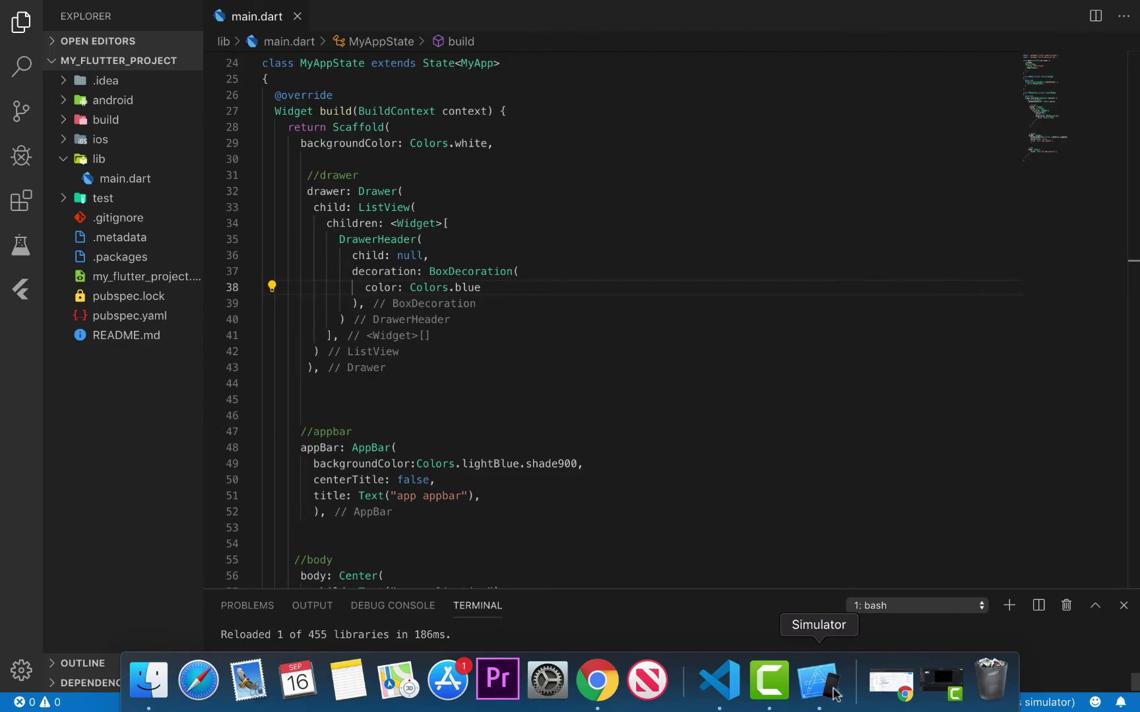
left_click(817, 681)
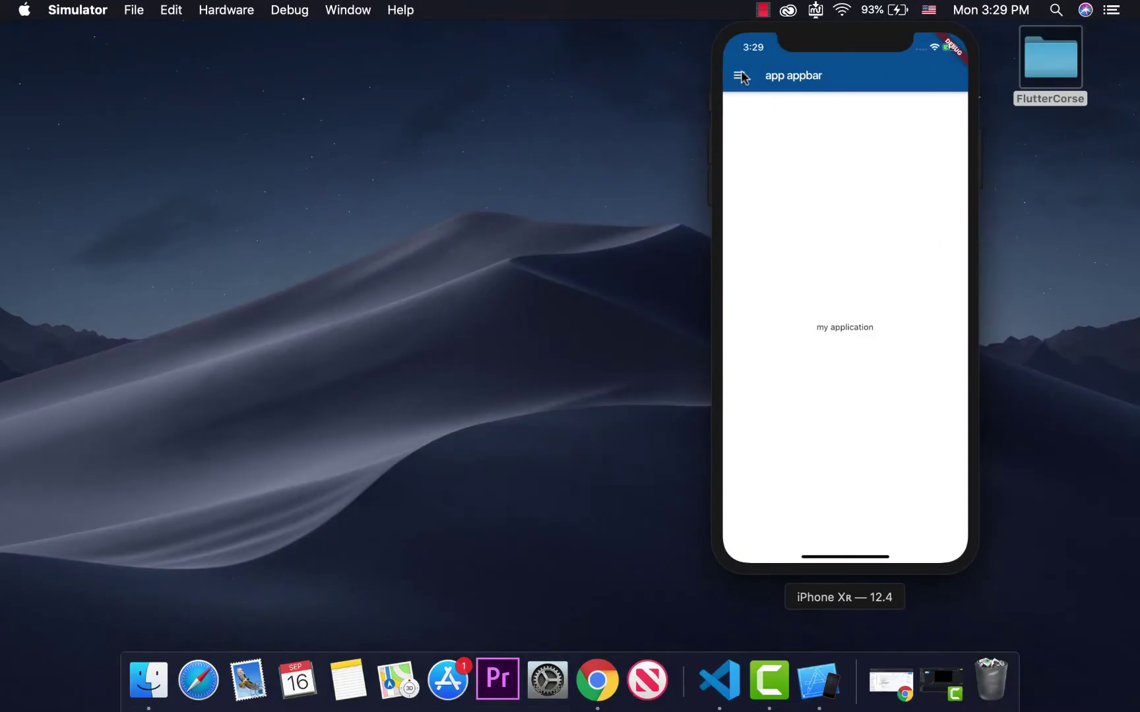
left_click(740, 76)
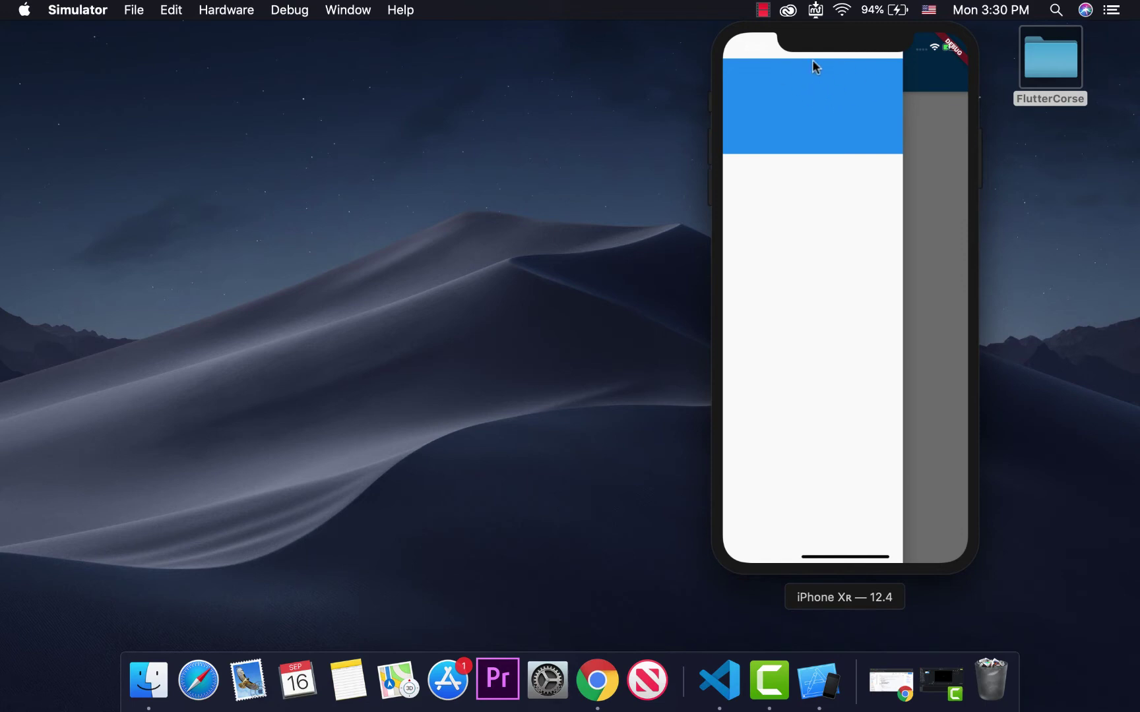
left_click(936, 143)
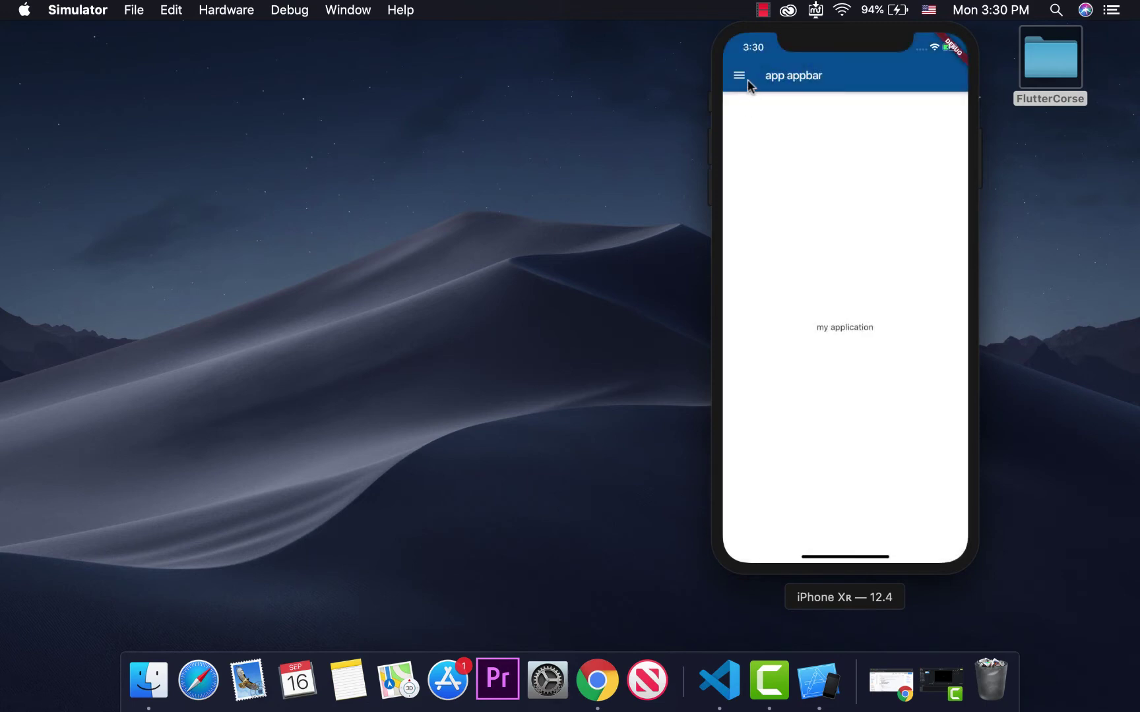
left_click(747, 80)
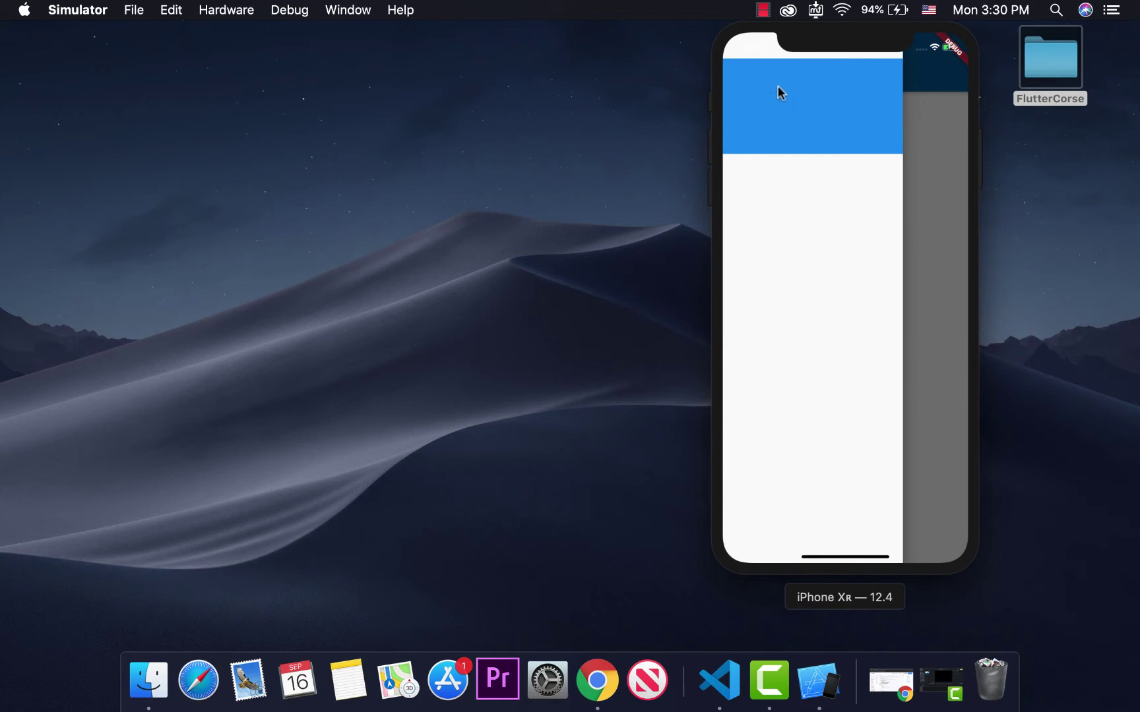
left_click(946, 158)
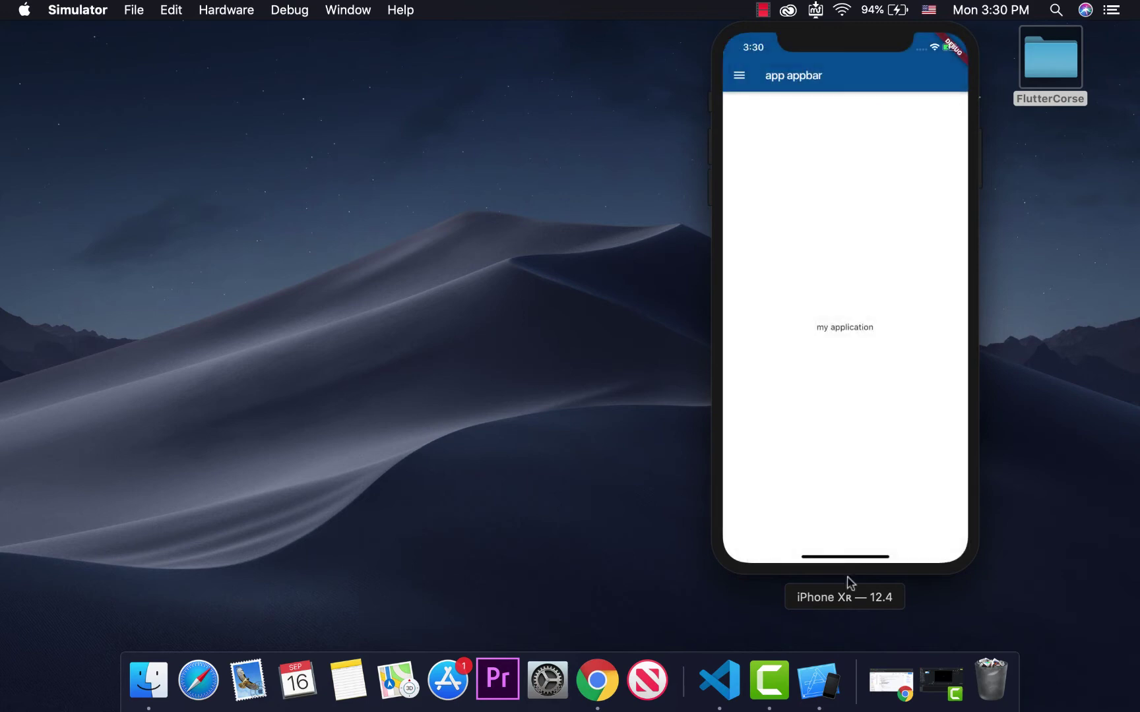
Replace the header's null child with an empty CircleAvatar() and hot-reload the app.
left_click(720, 681)
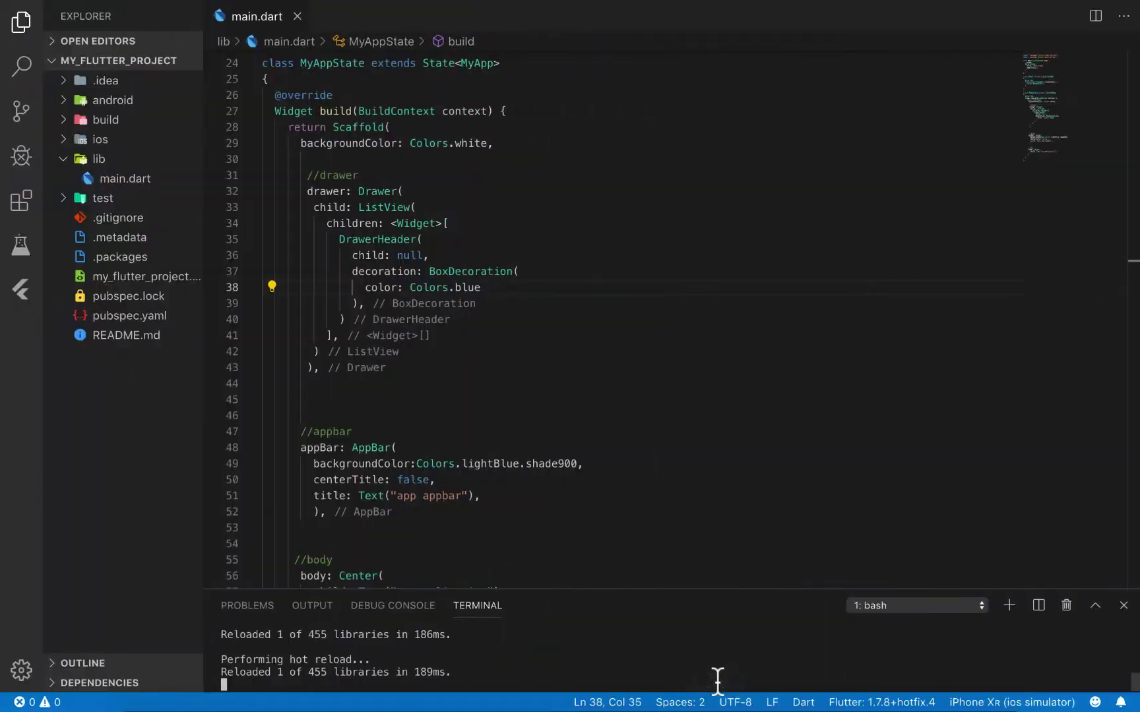
left_click(438, 270)
double_click(408, 255)
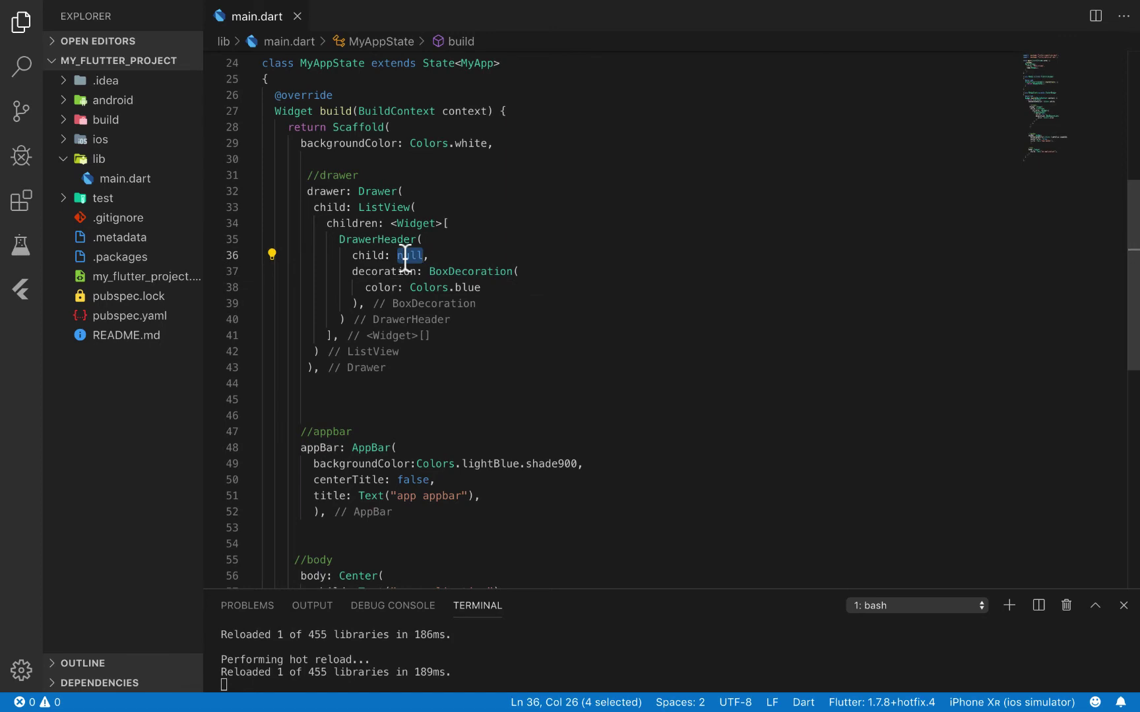
key("BackSpace")
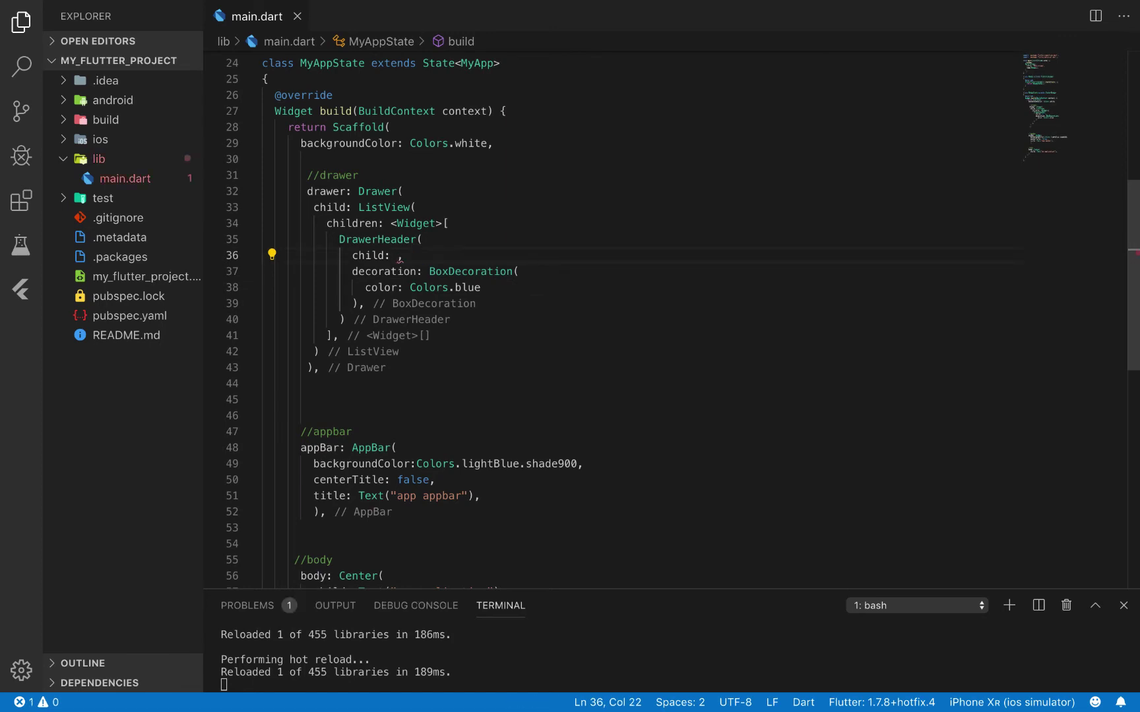
type("cCir")
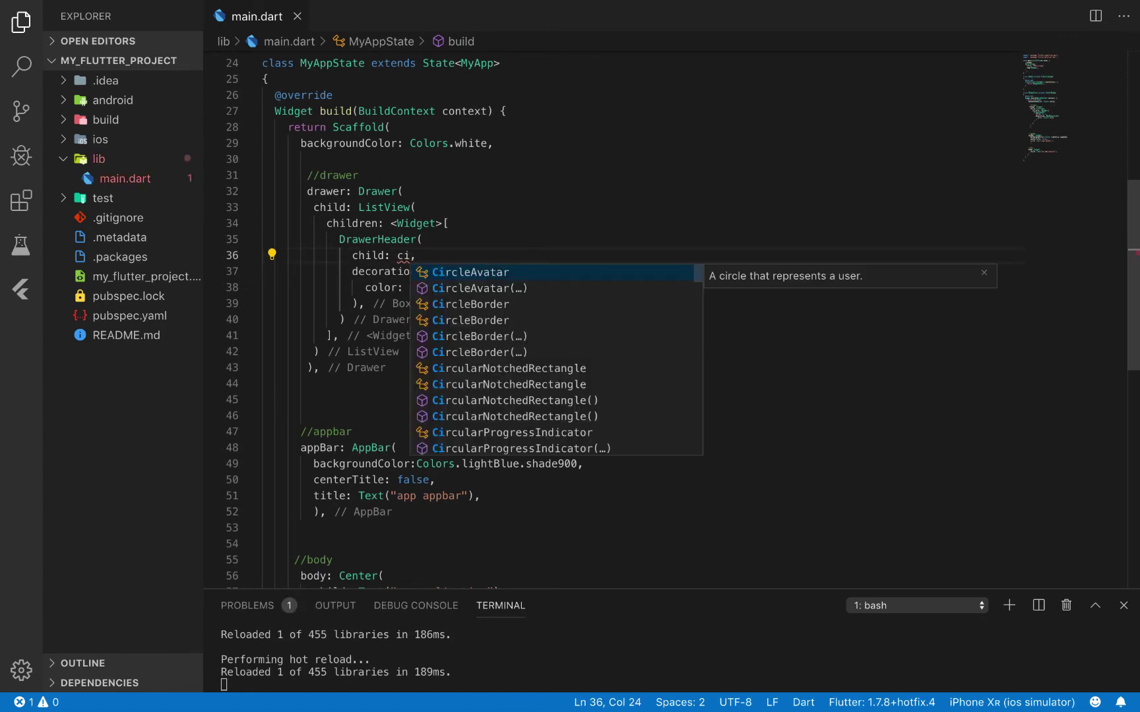
key("Down")
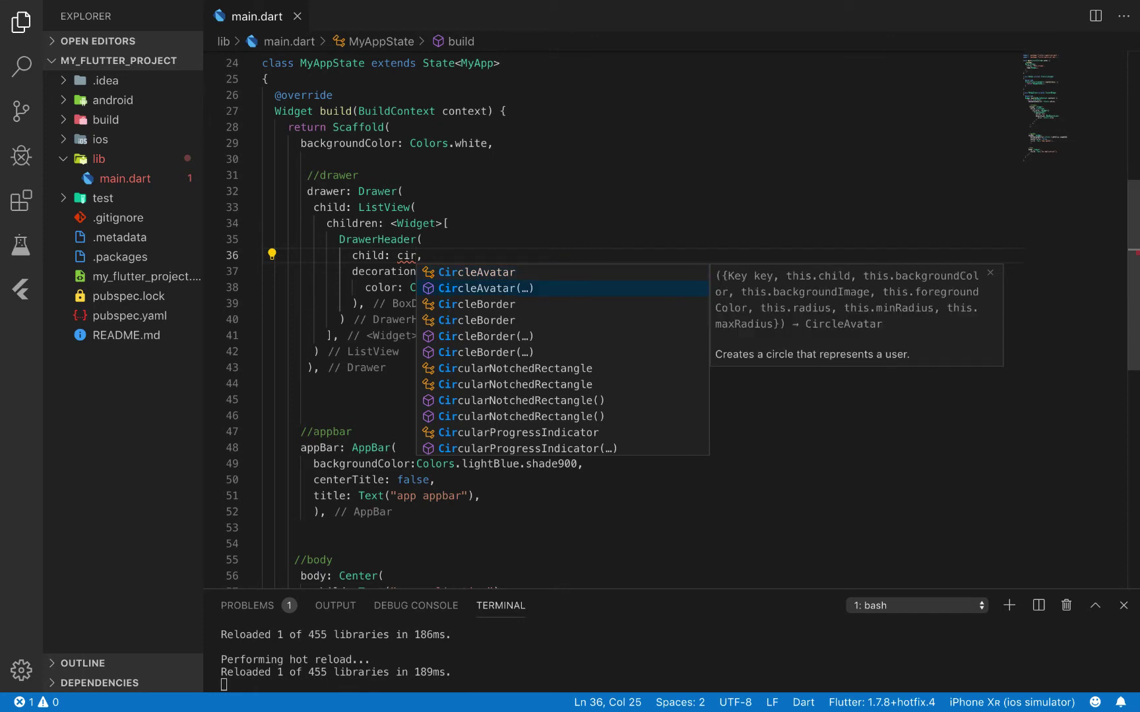
key("Return")
key("Return")
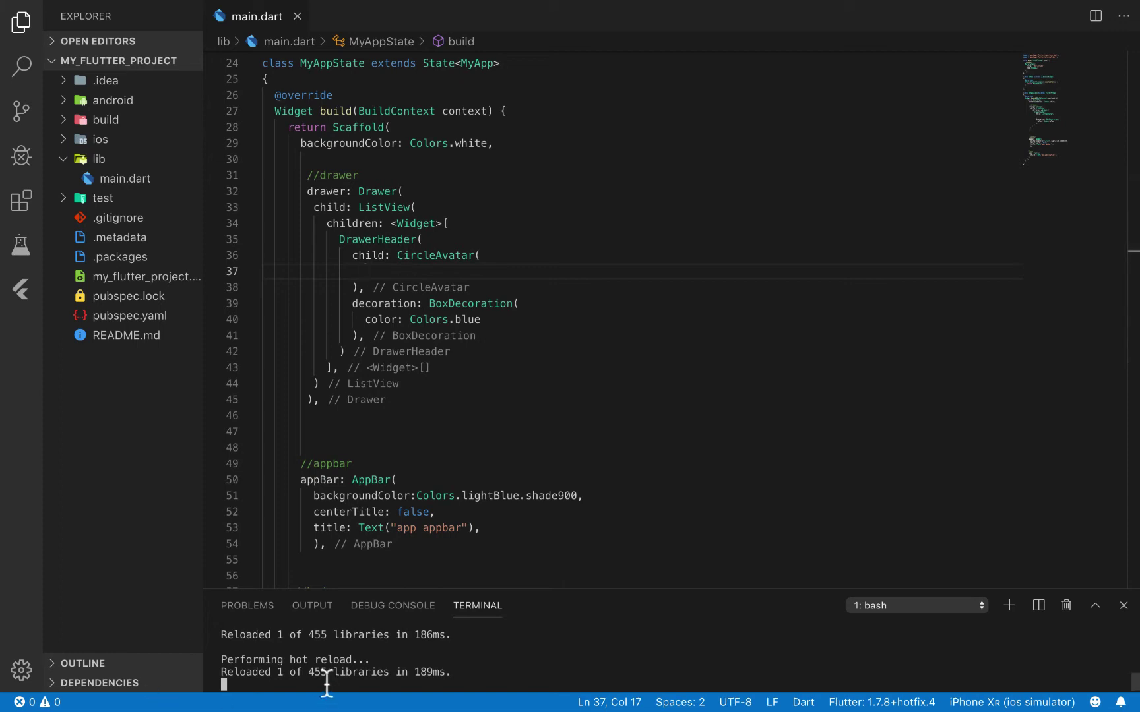
key("r")
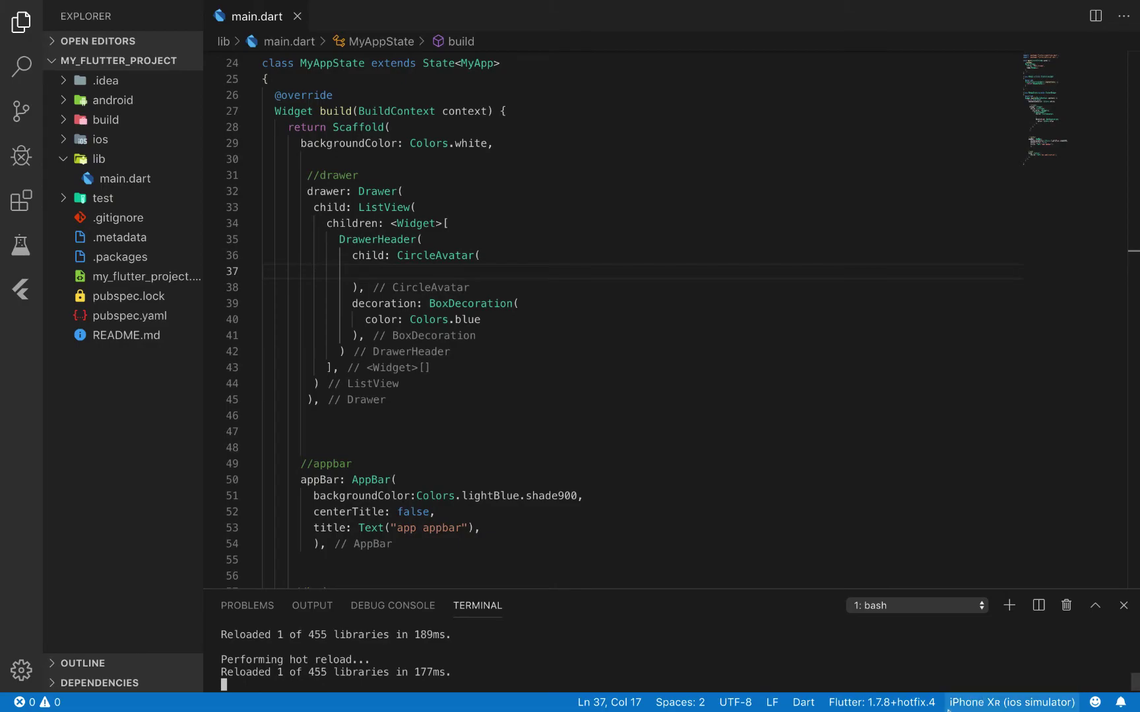
left_click(817, 681)
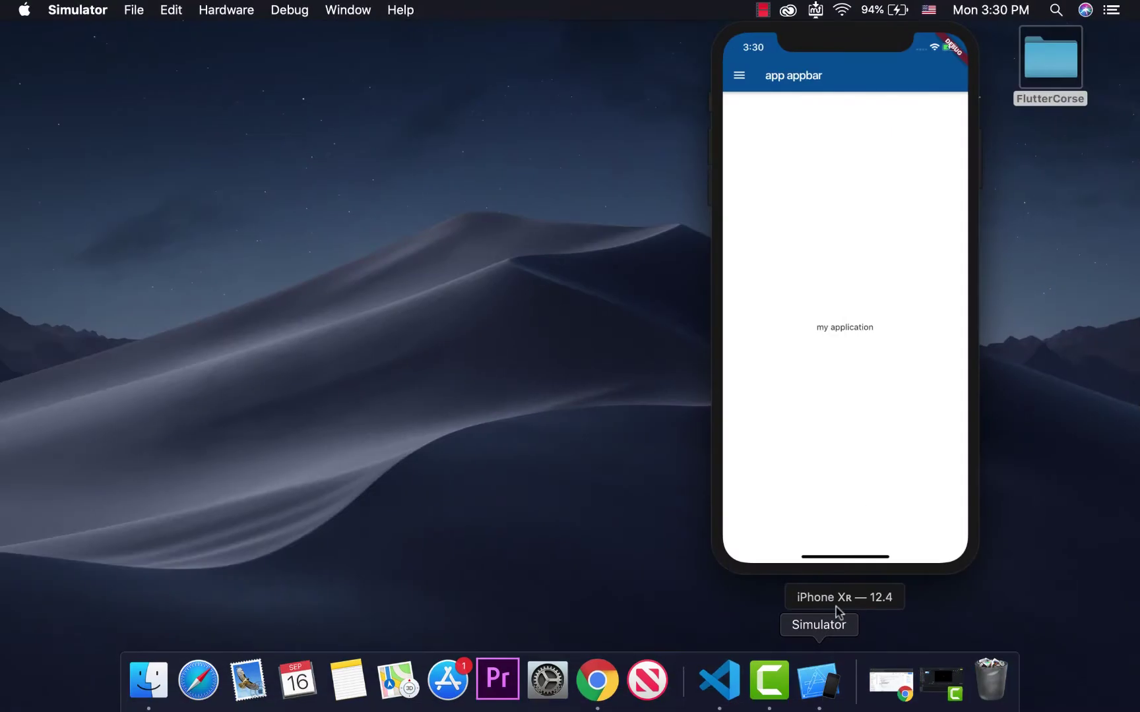
left_click(738, 75)
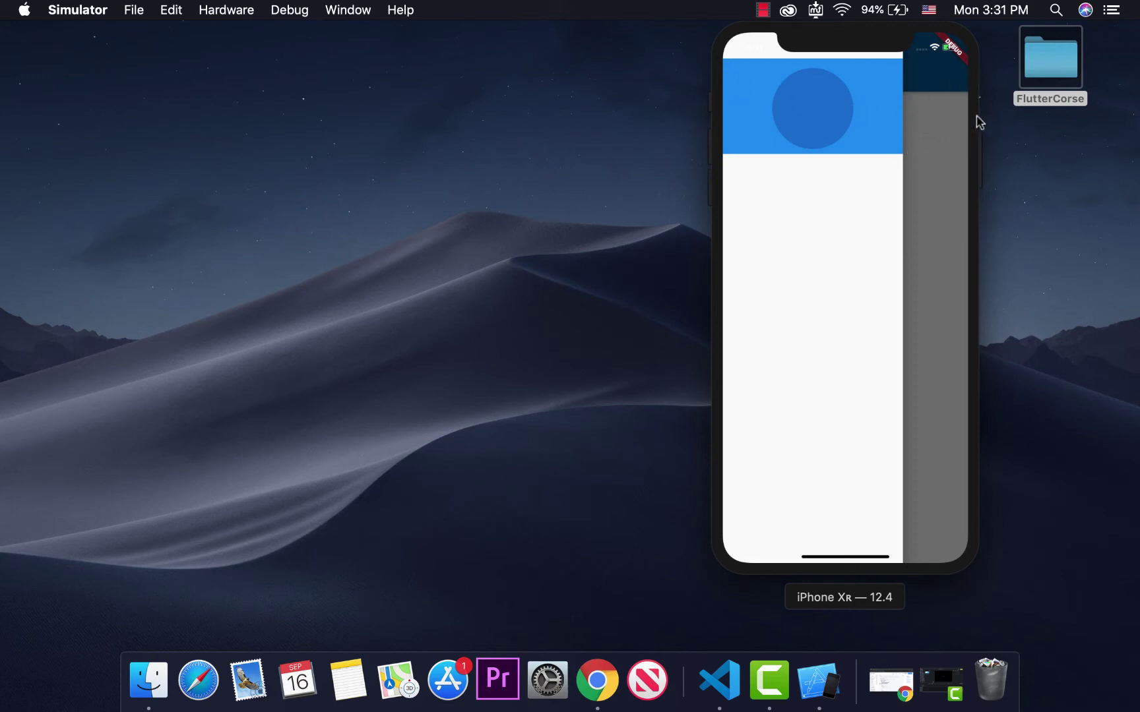
left_click(916, 113)
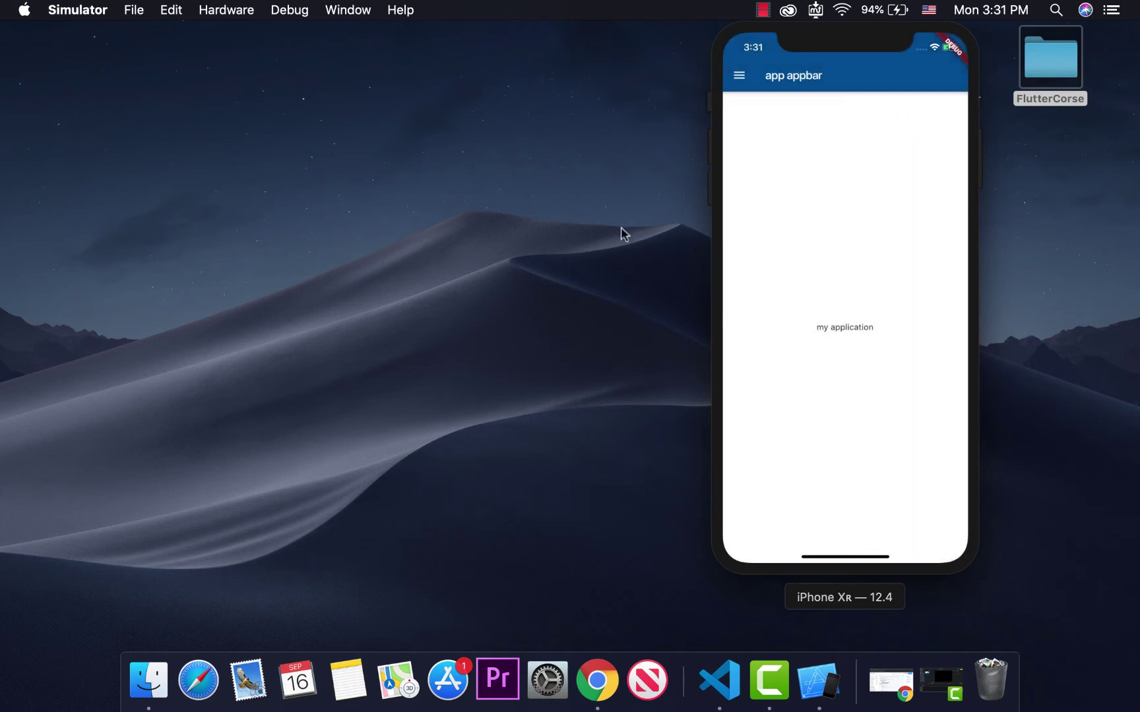
left_click(739, 77)
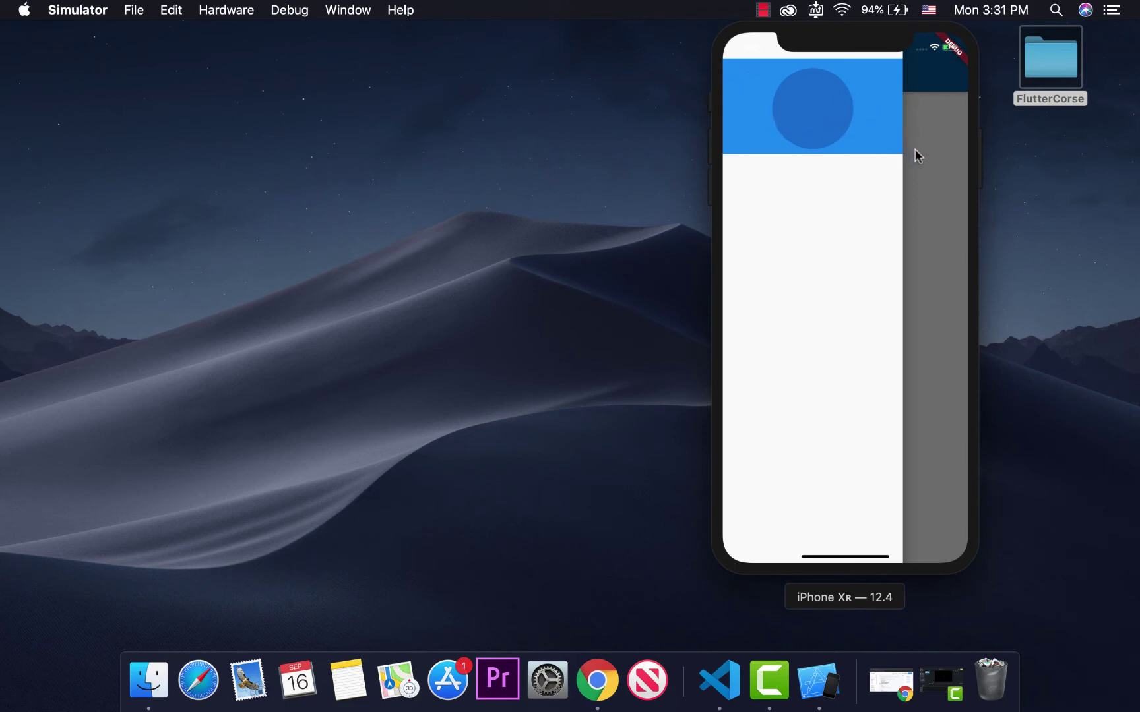
left_click(933, 167)
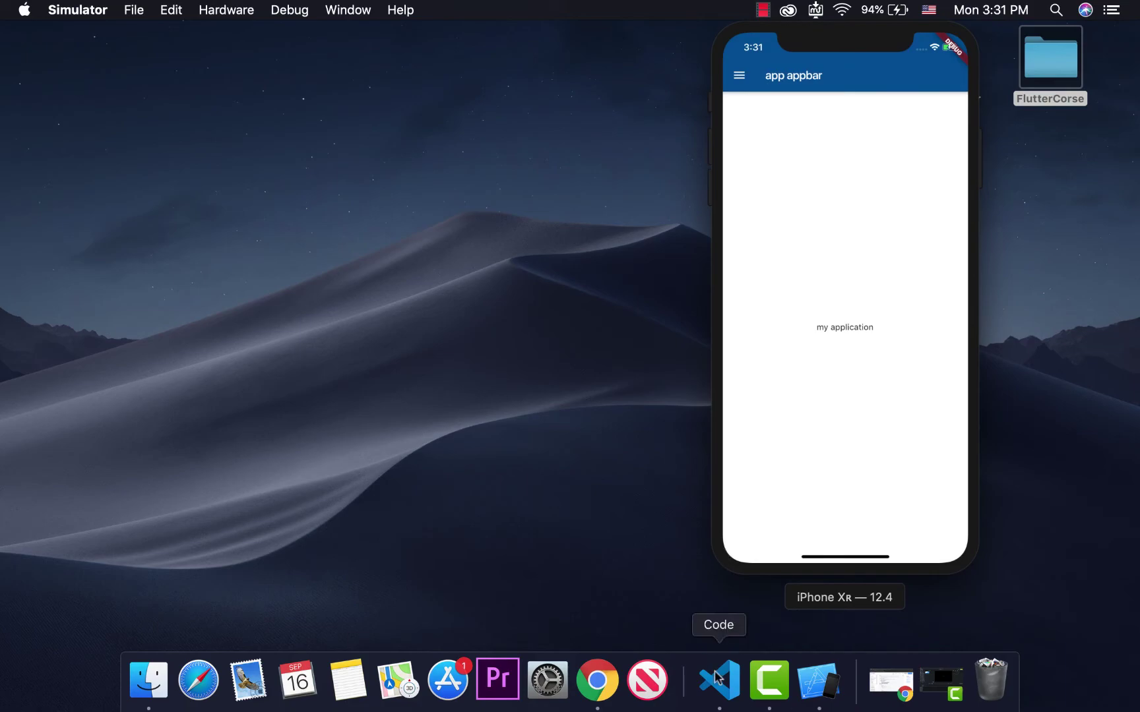
Remove the empty line inside CircleAvatar and open a blank line after the DrawerHeader.
left_click(719, 681)
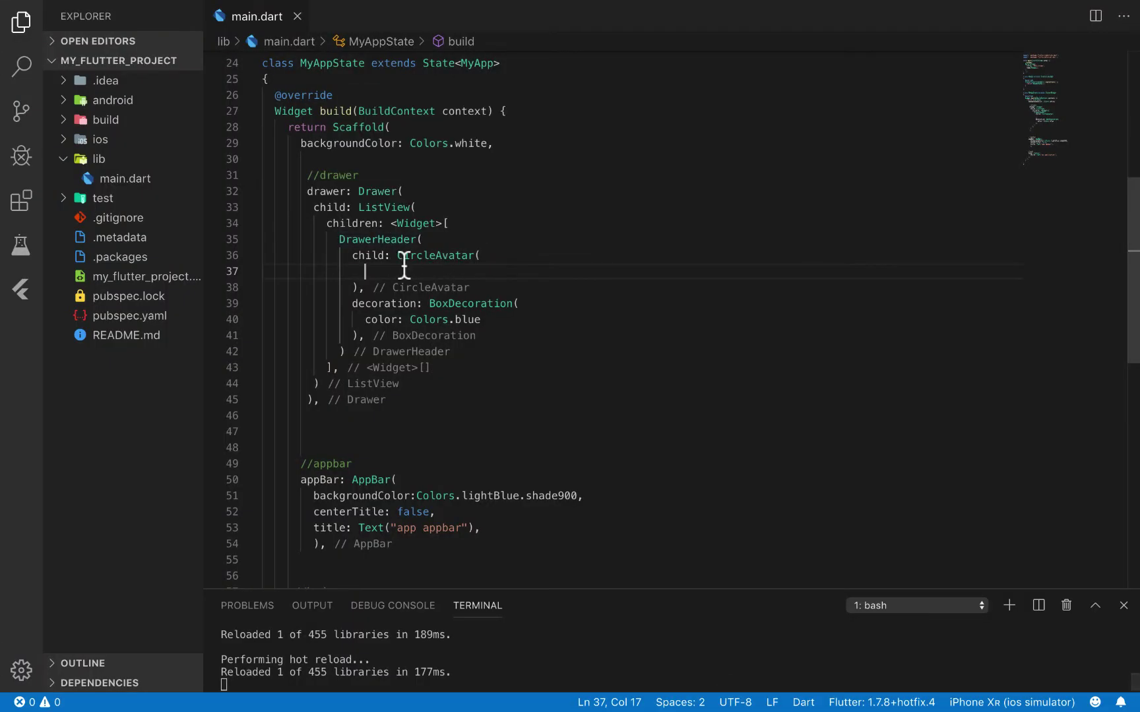
left_click_drag(365, 272, 543, 256)
key("BackSpace")
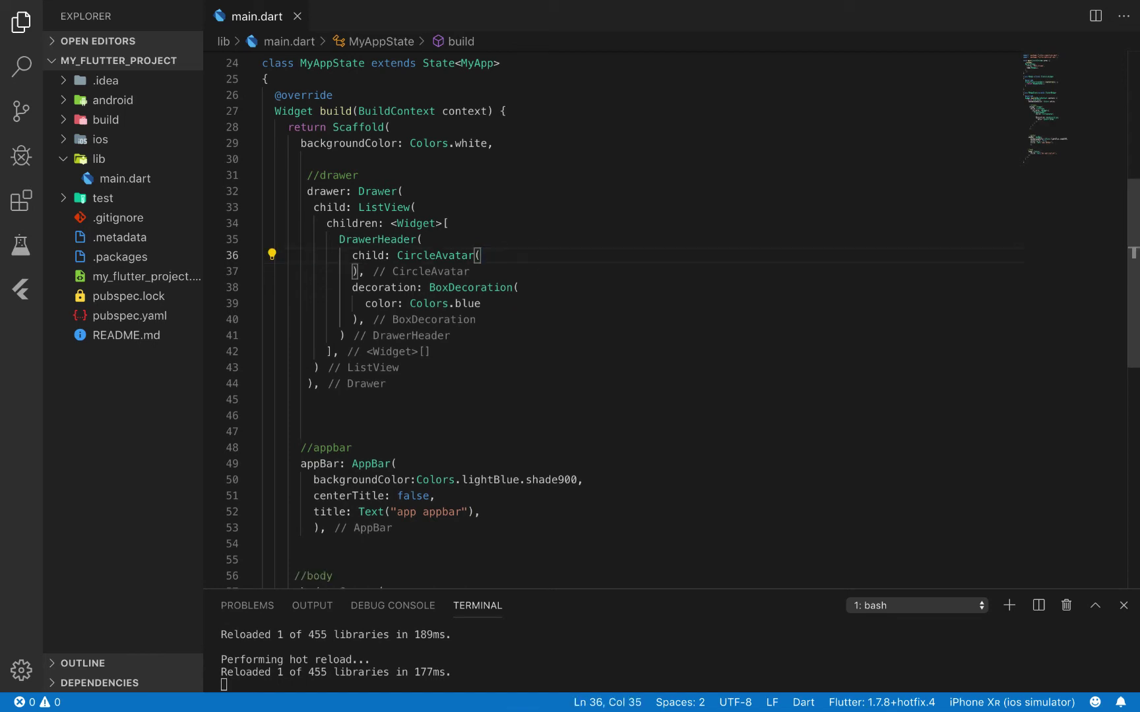
left_click(417, 240)
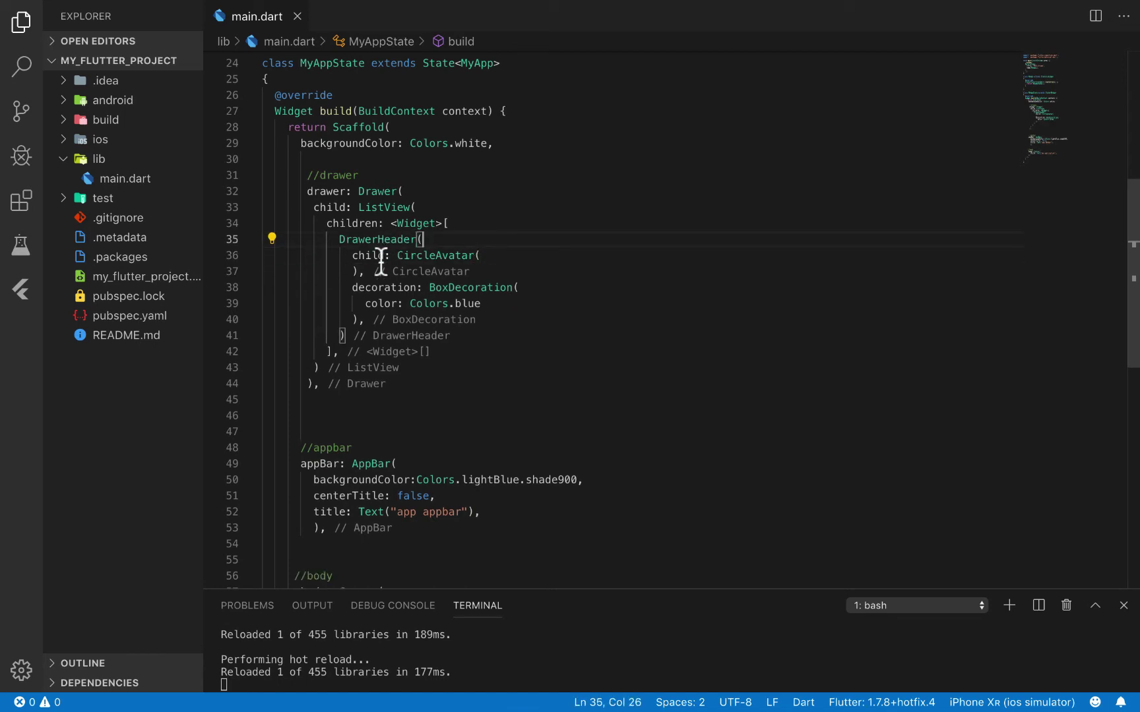
left_click(344, 337)
type(",")
key("Return")
key("Return")
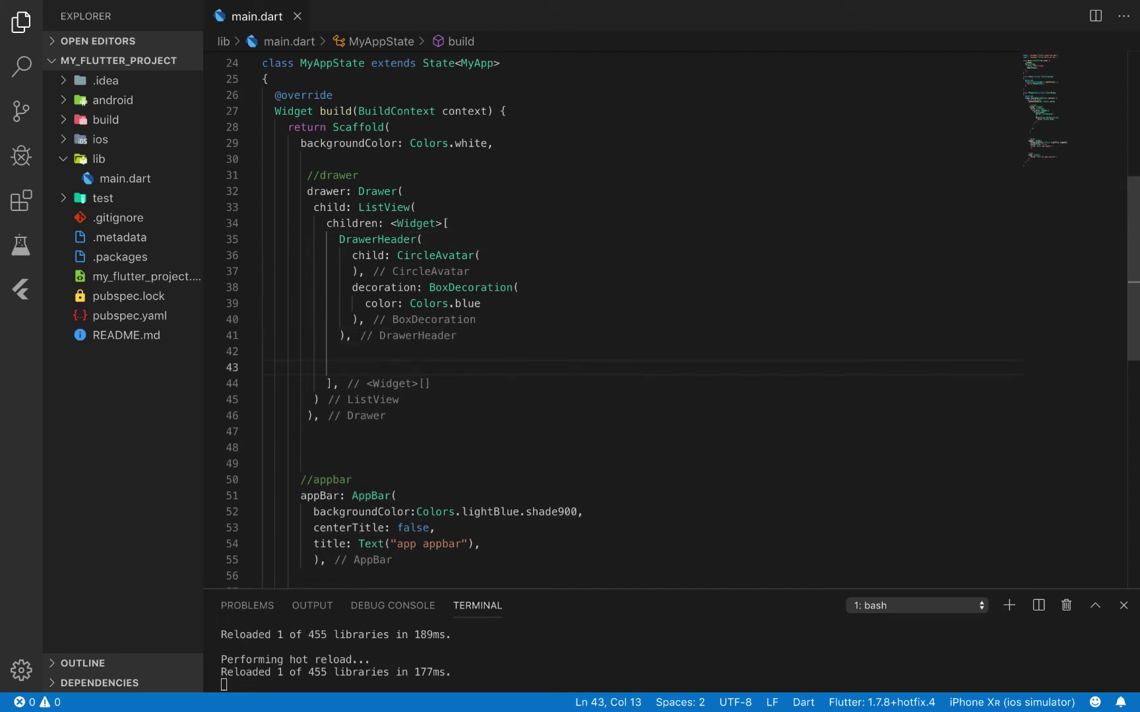
type("lis")
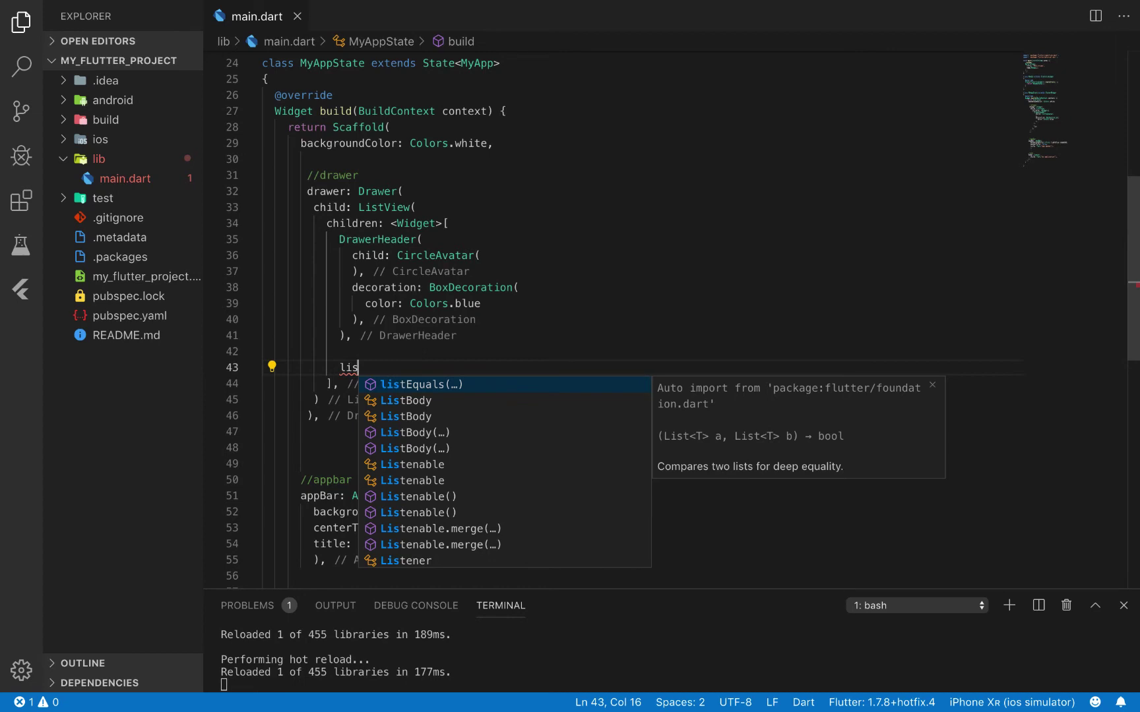
type("st")
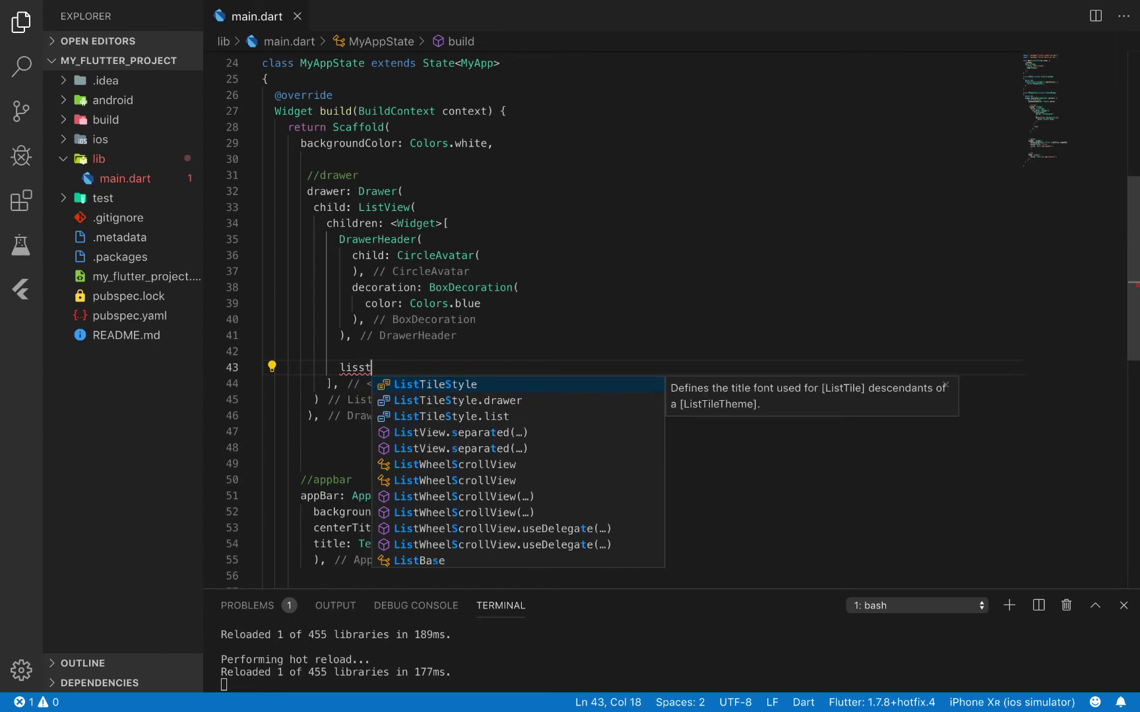
Add a ListTile with title: Text("setting") after the DrawerHeader.
key("BackSpace")
key("BackSpace")
type("t")
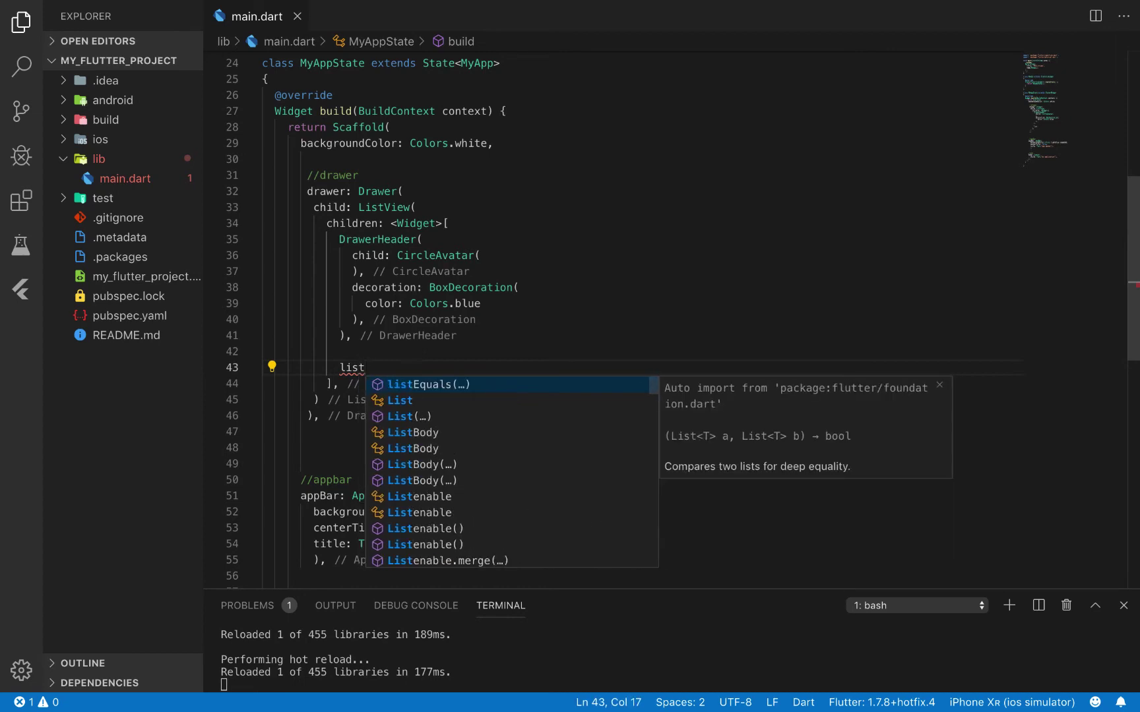
type("t")
key("Return")
type("(")
key("Return")
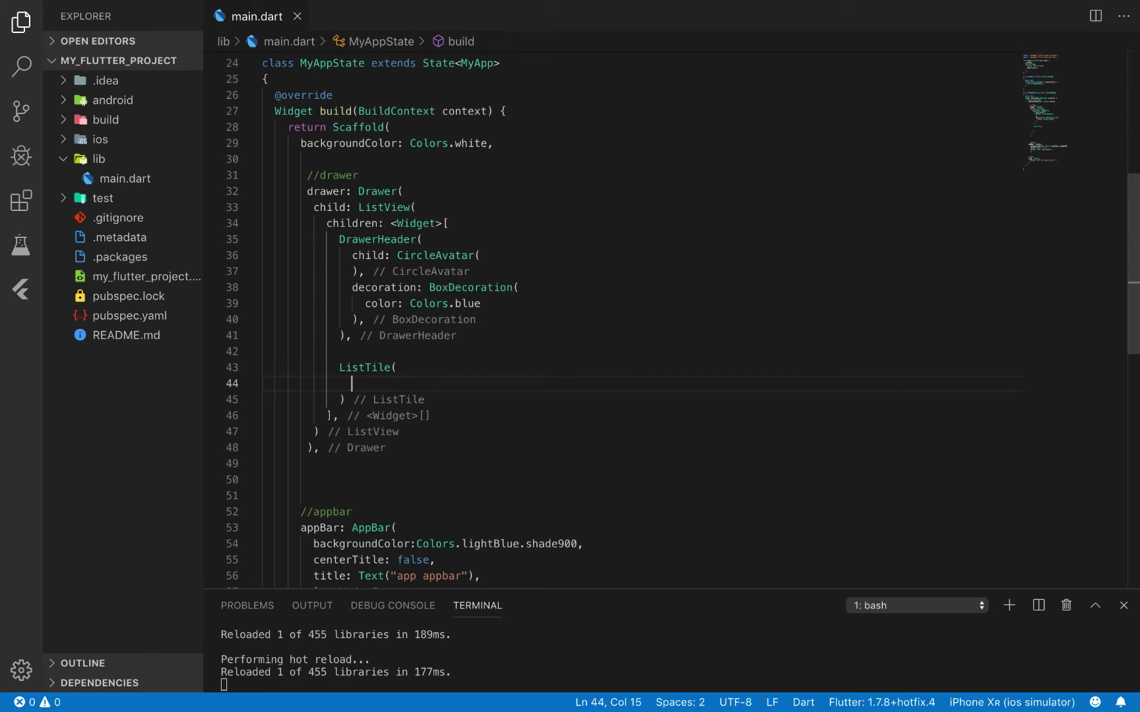
type("t")
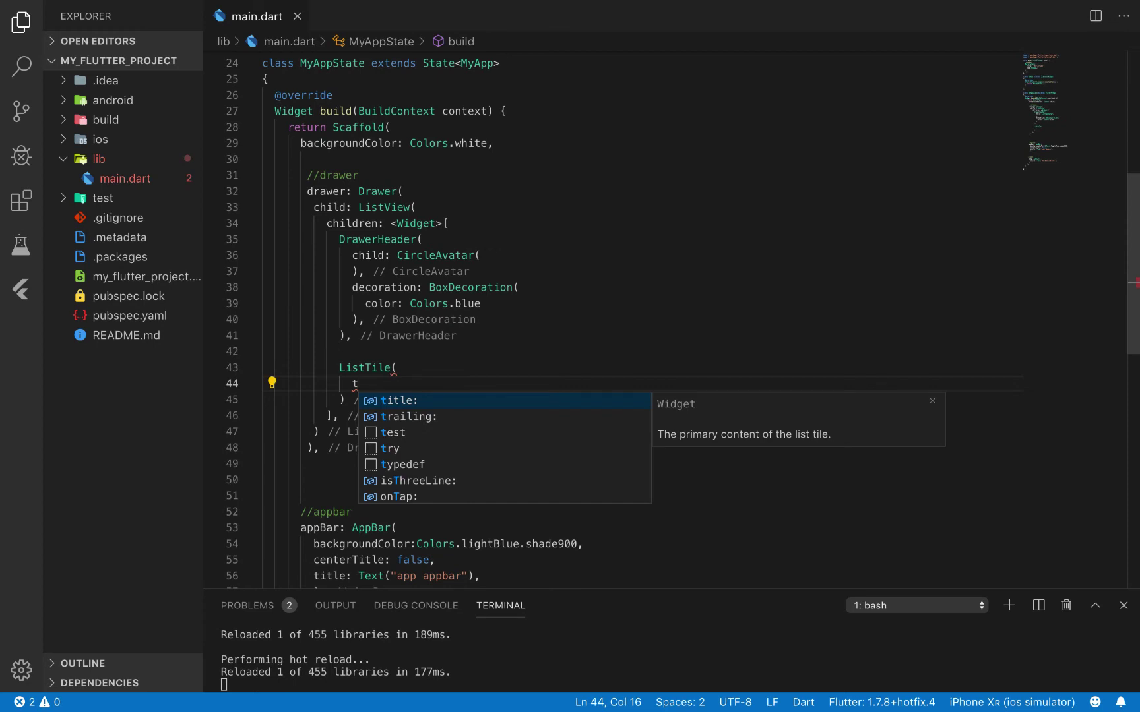
key("Return")
type("text,")
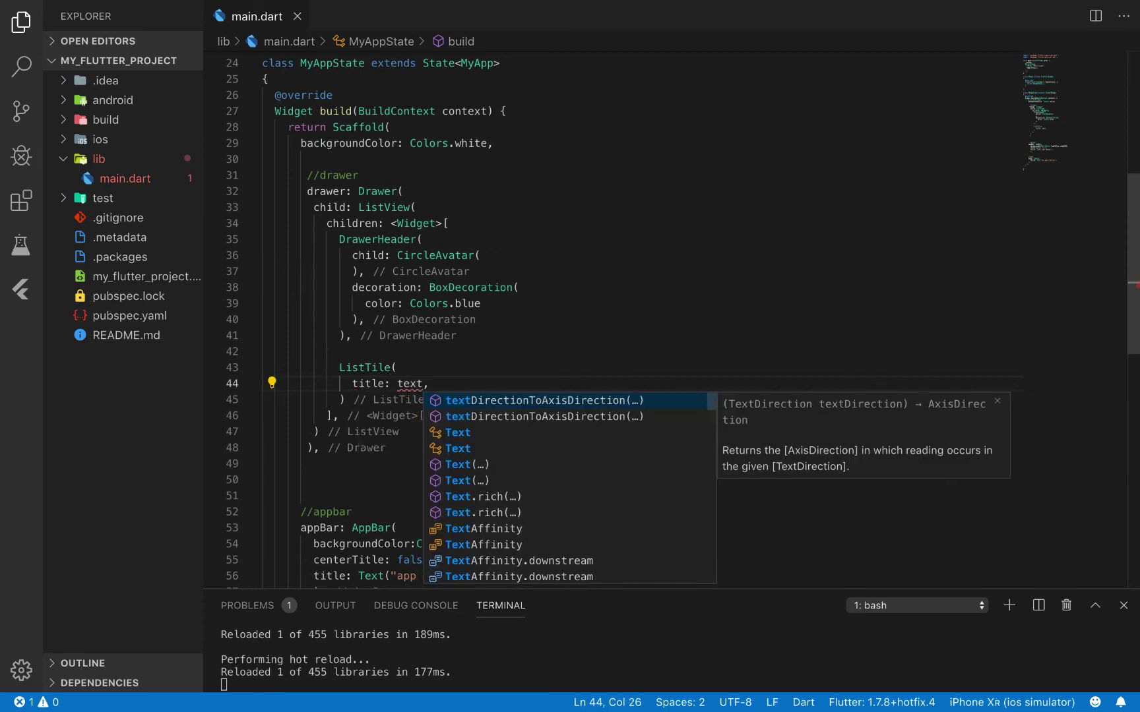
key("Down")
key("Down")
key("Down")
key("Return")
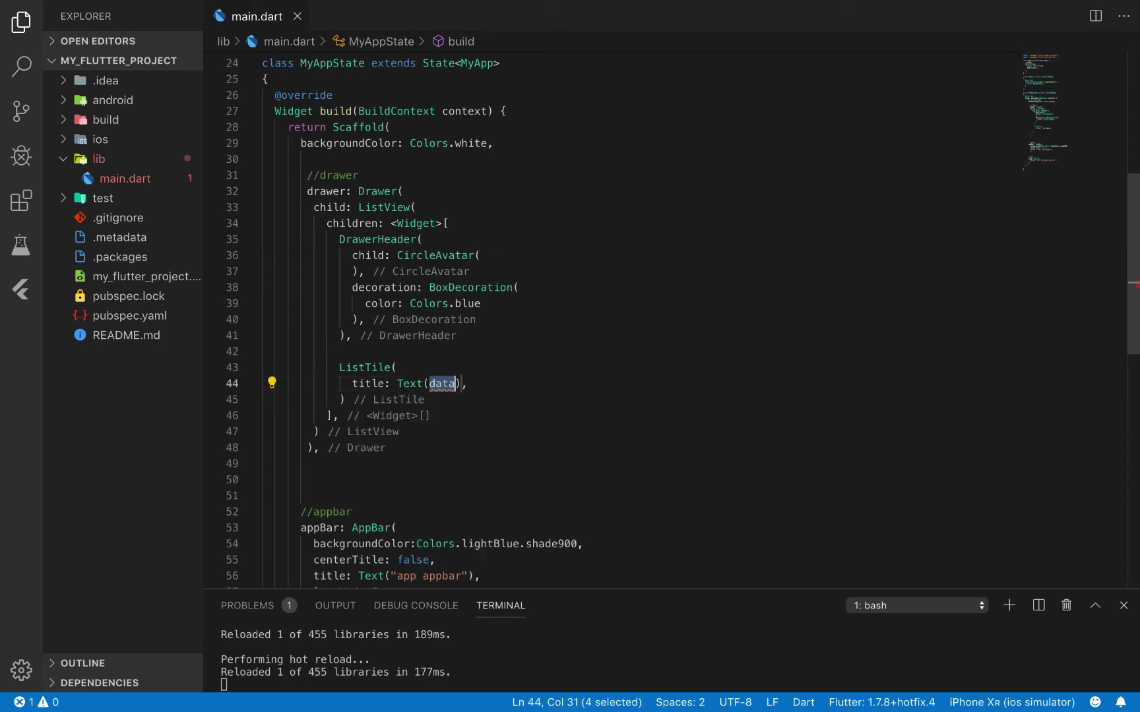
key("BackSpace")
type("\"setti")
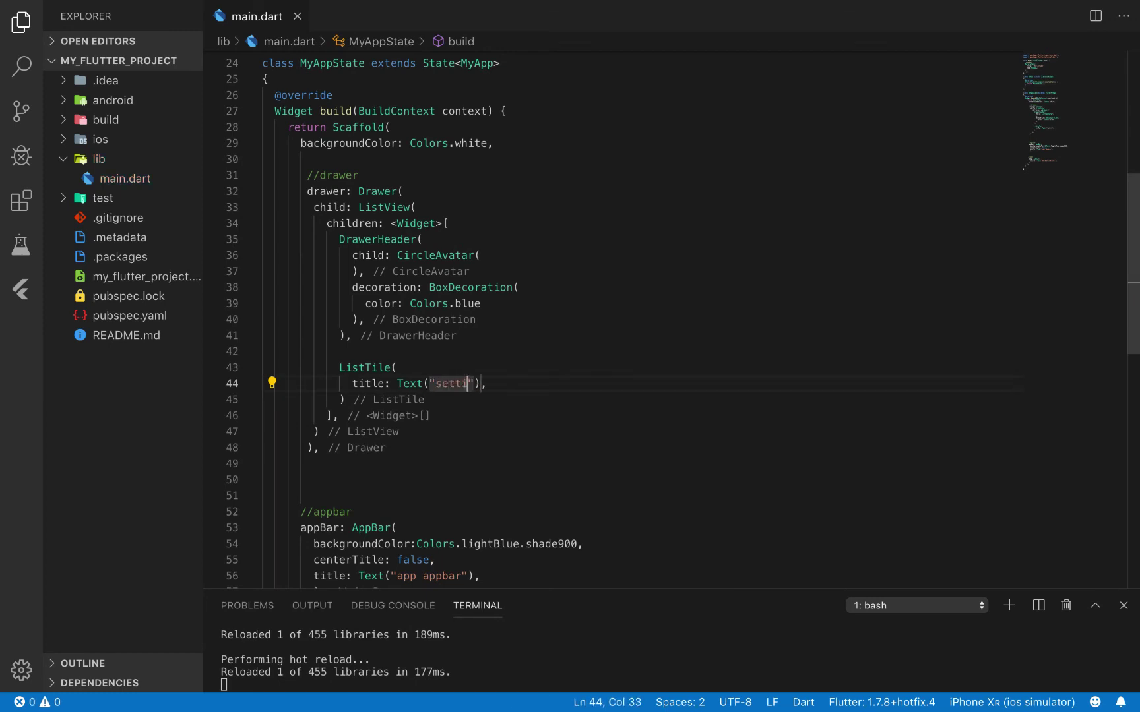
type("ng")
Add a leading property line to the setting ListTile.
left_click(439, 368)
key("Return")
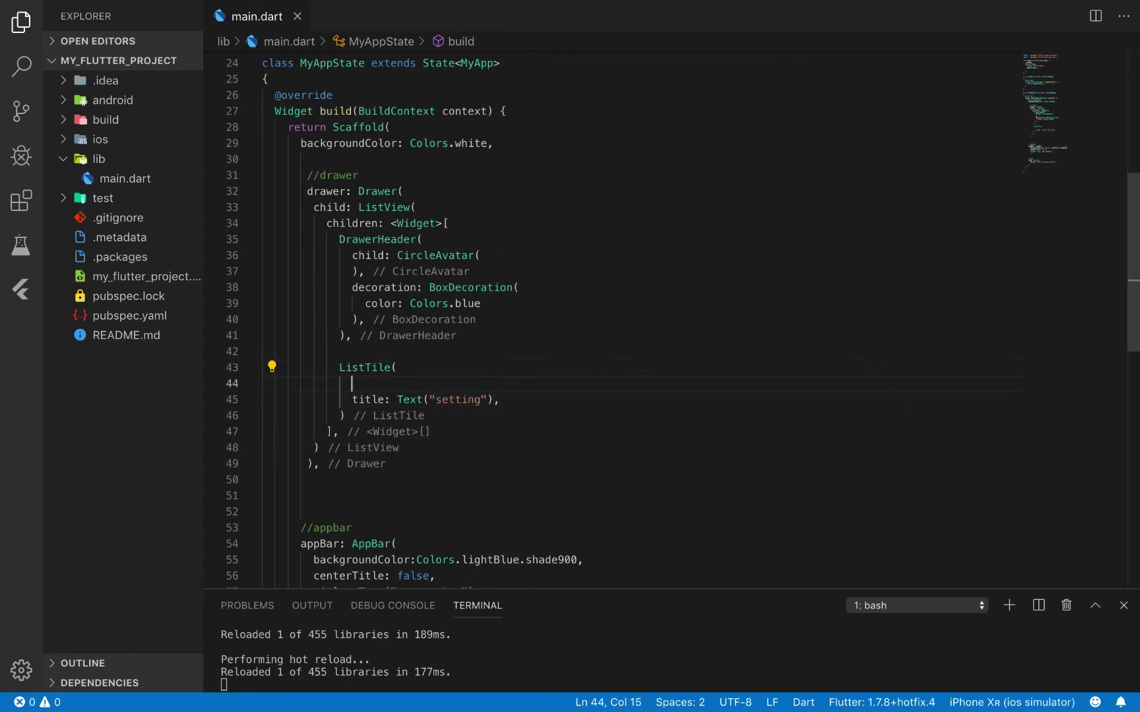
type("i")
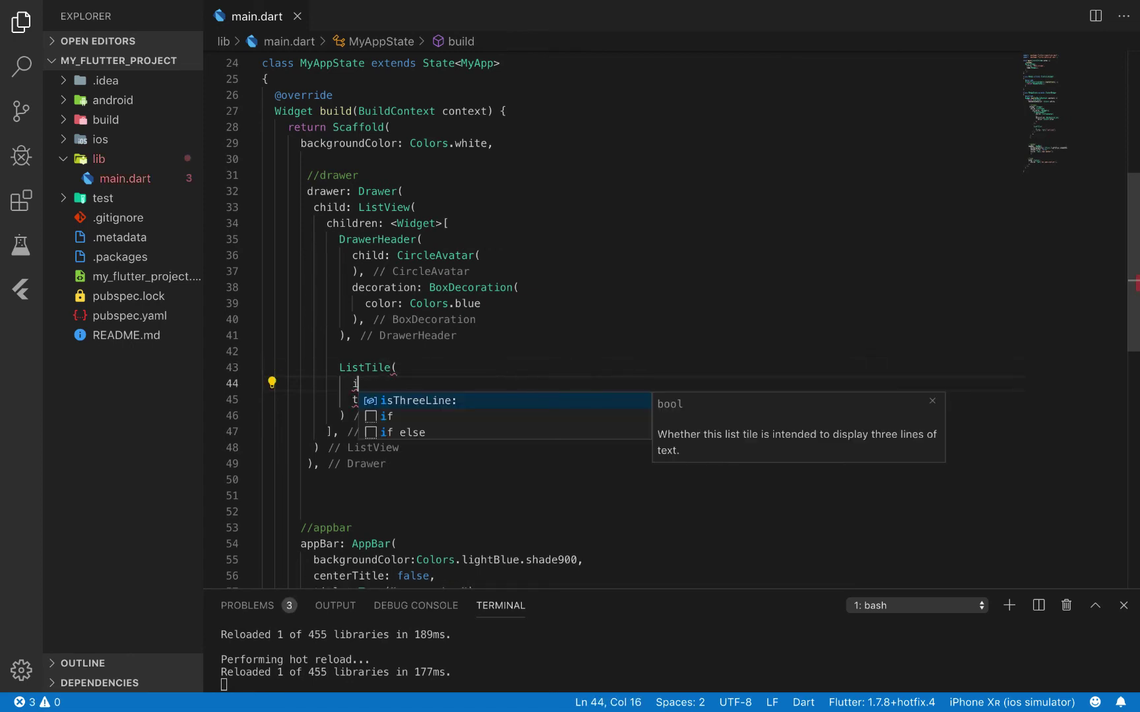
key("BackSpace")
key("ctrl+space")
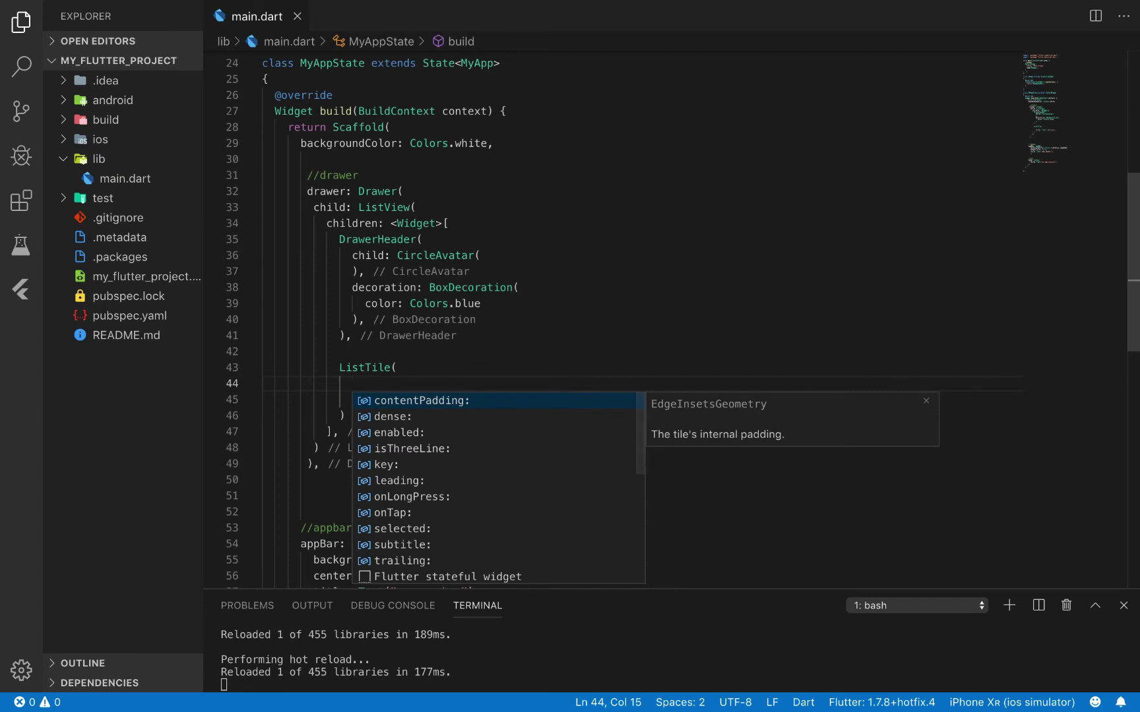
key("Down")
key("Down")
key("Down")
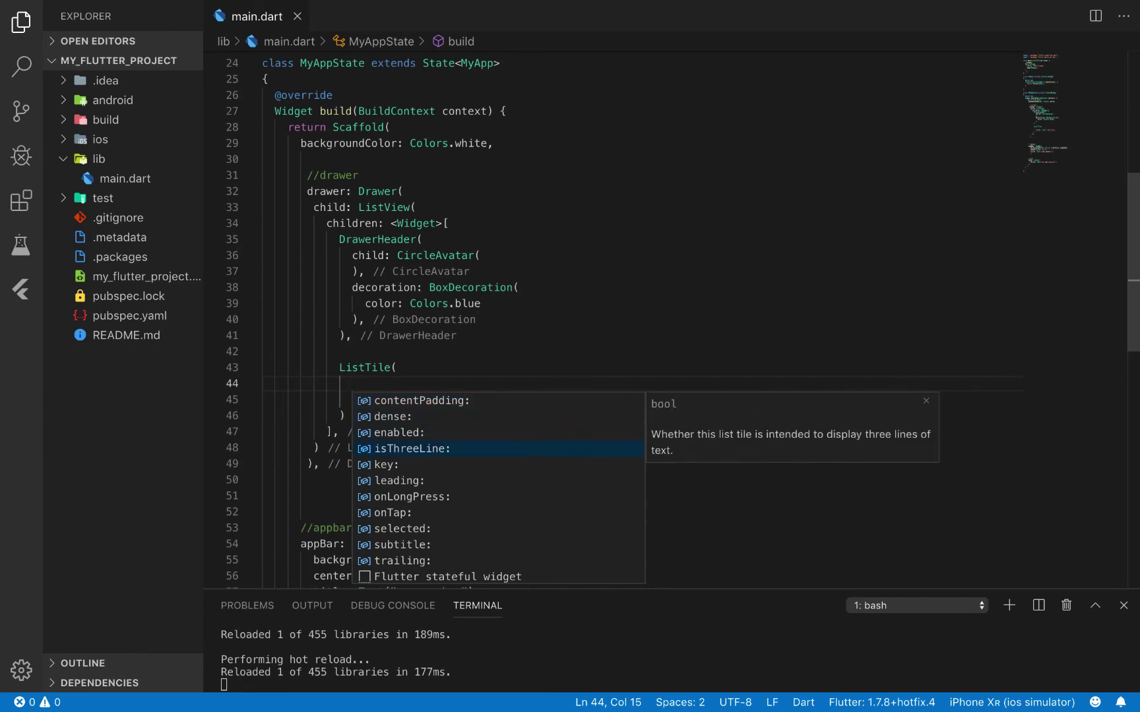
key("Down")
key("Down")
key("Return")
type("Te")
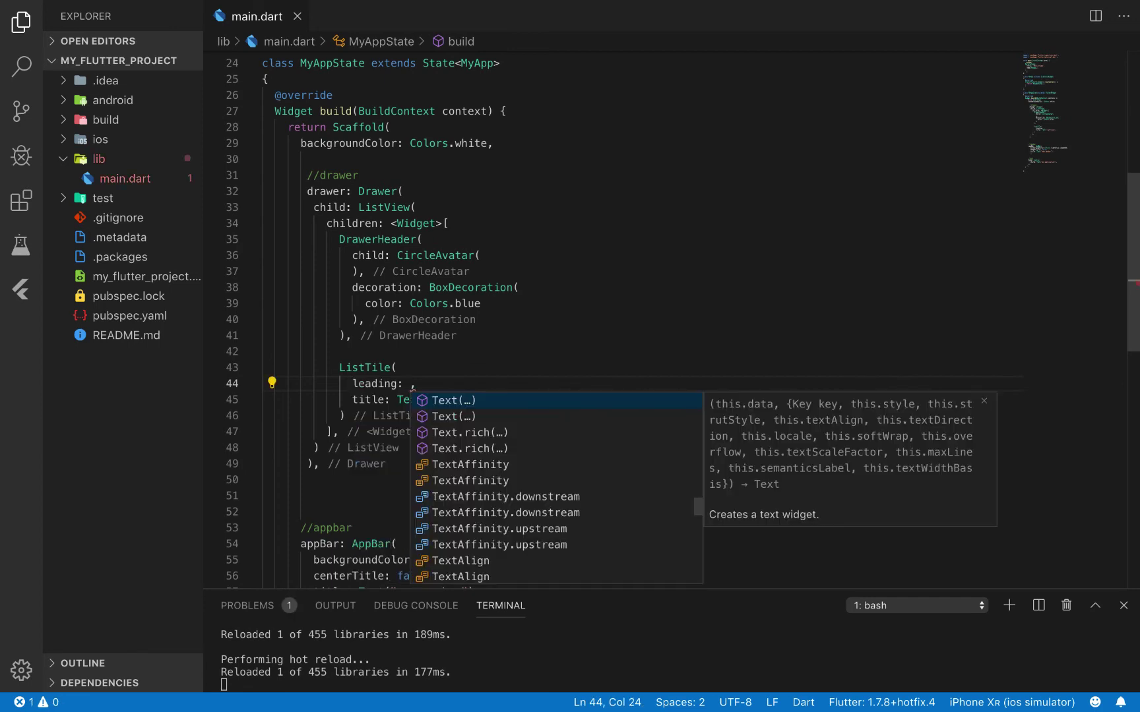
Set the tile's leading widget to Icon(Icons.settings).
key("BackSpace")
type("Ic")
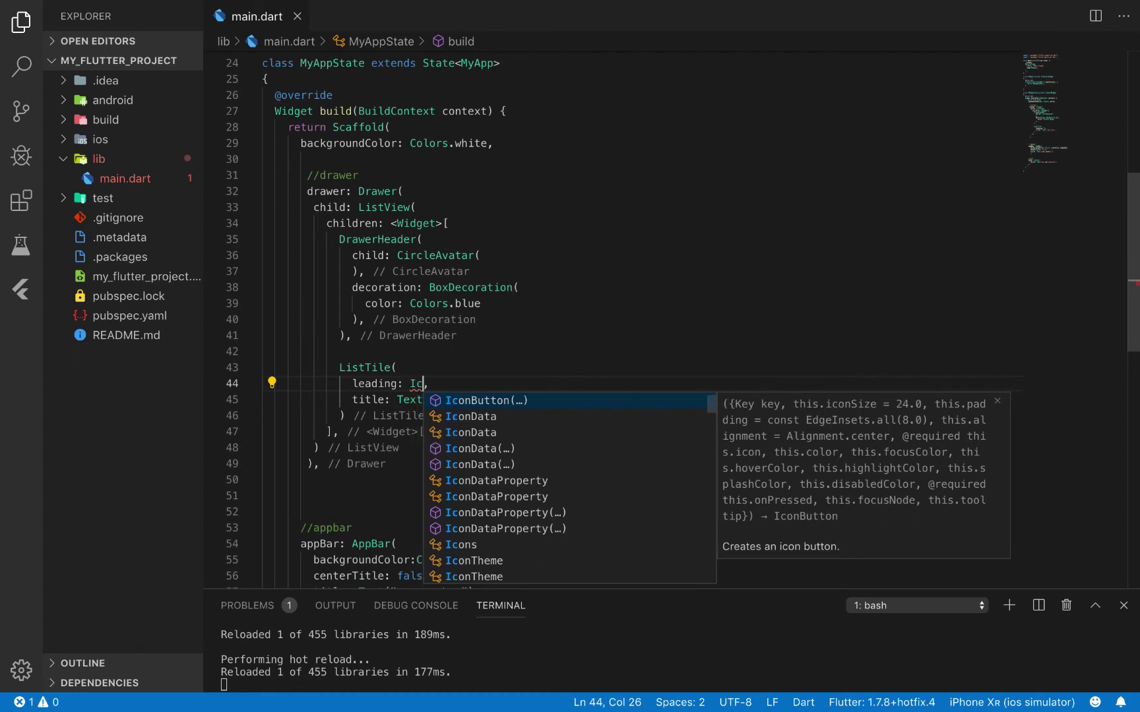
type("on")
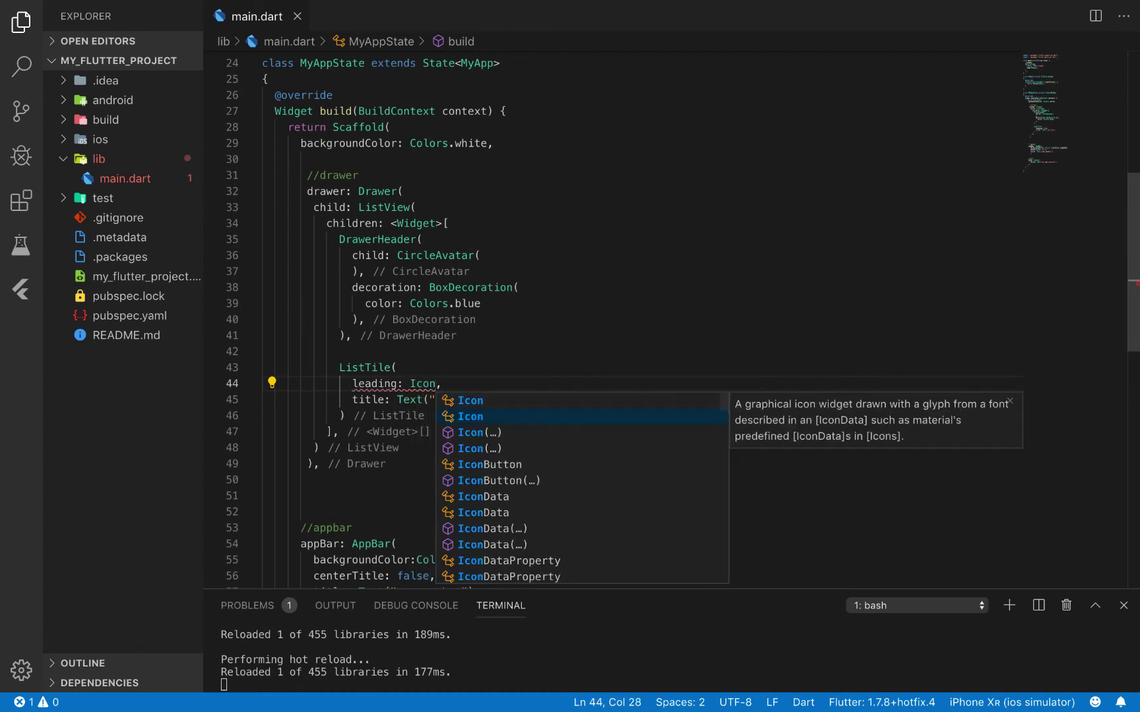
key("Down")
key("Return")
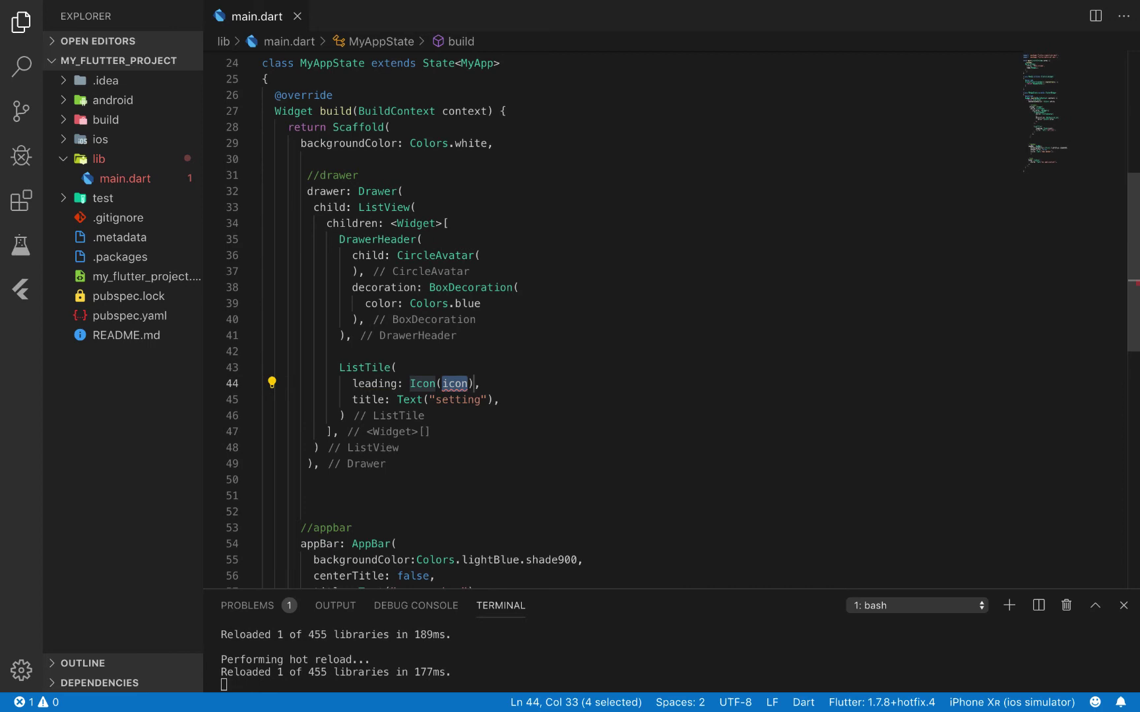
key("BackSpace")
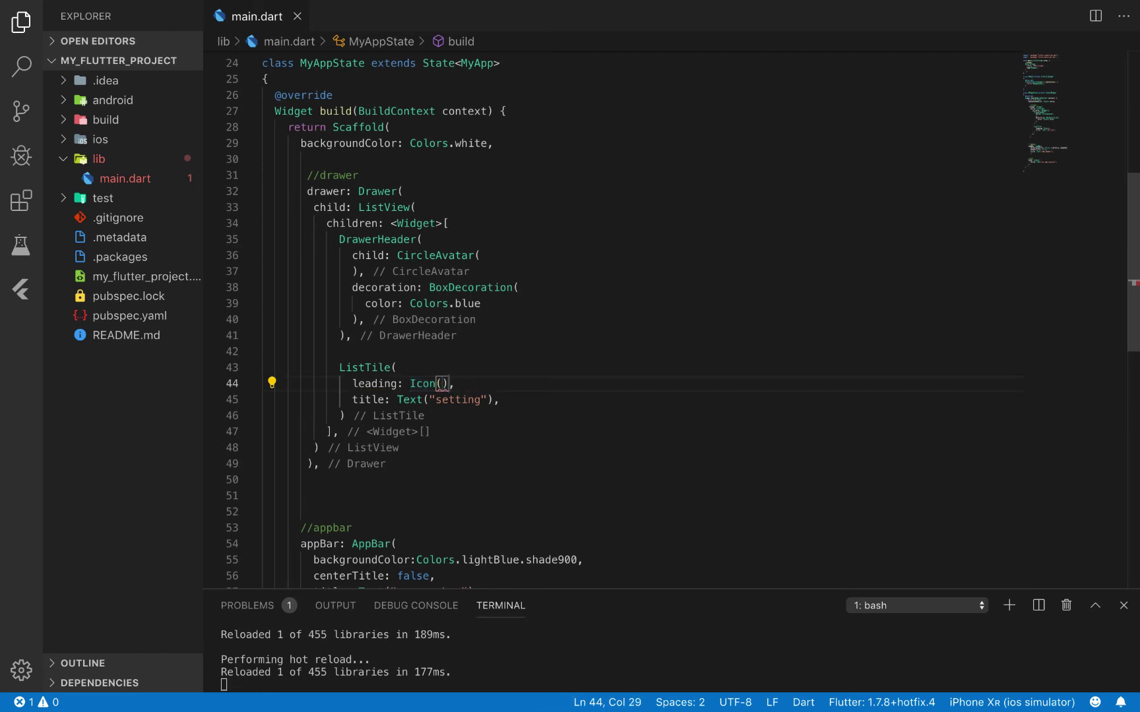
type("icons")
key("ctrl+space")
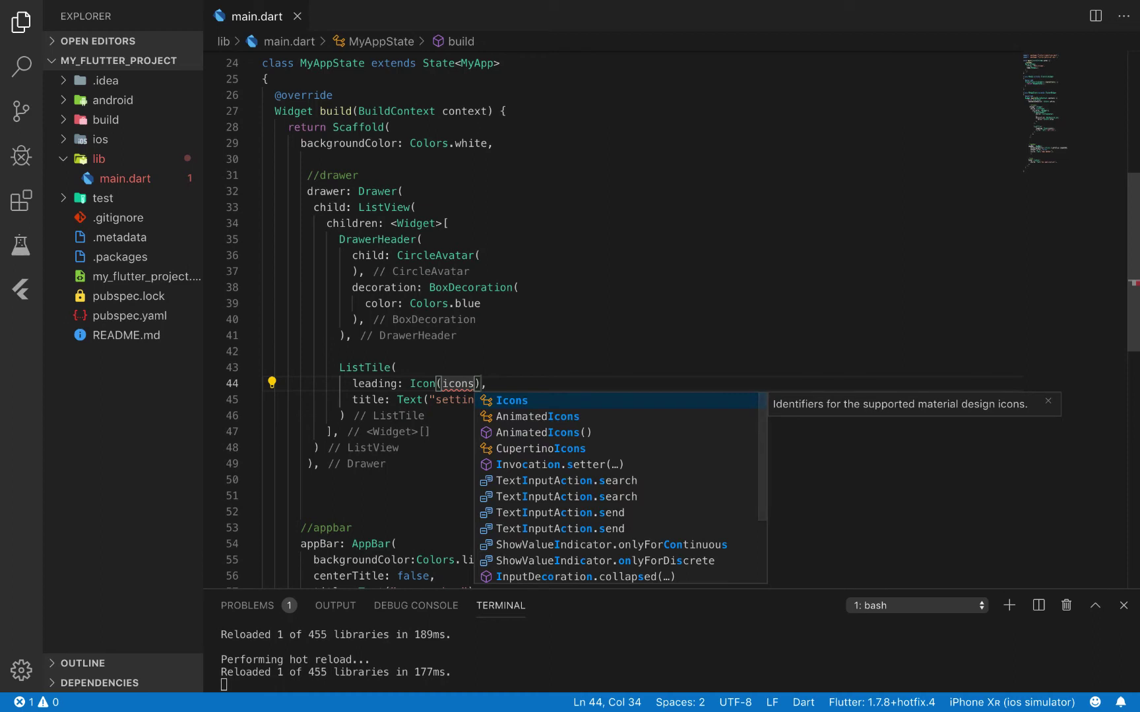
key("Return")
type(".")
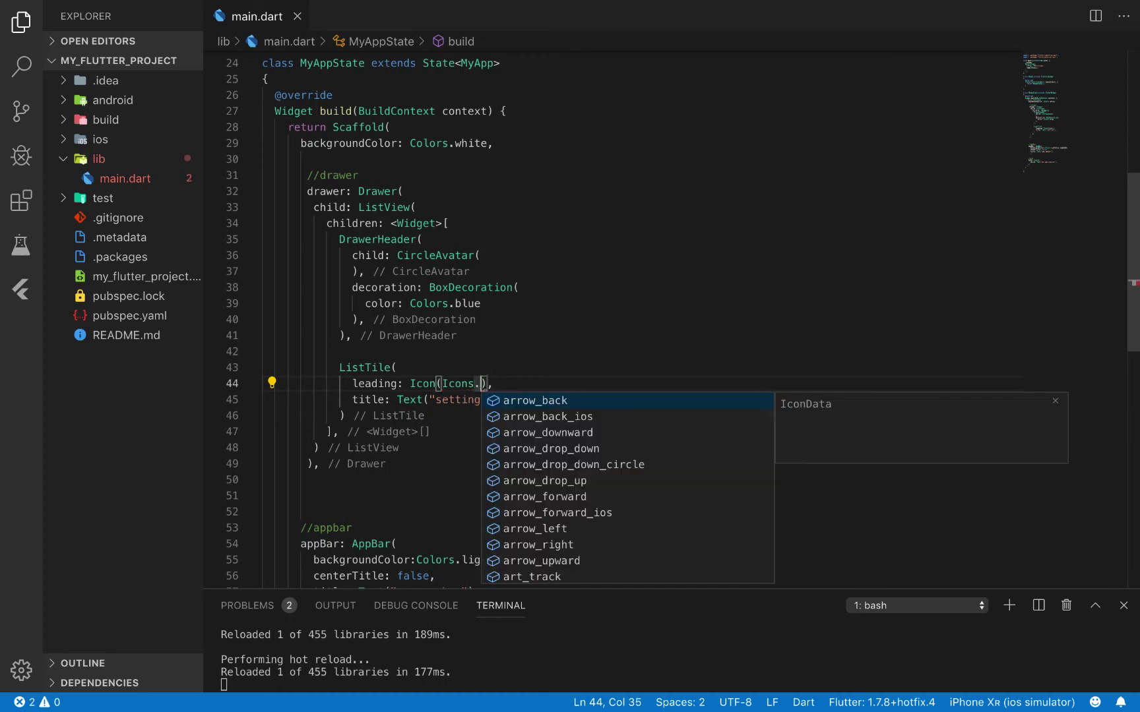
type("s")
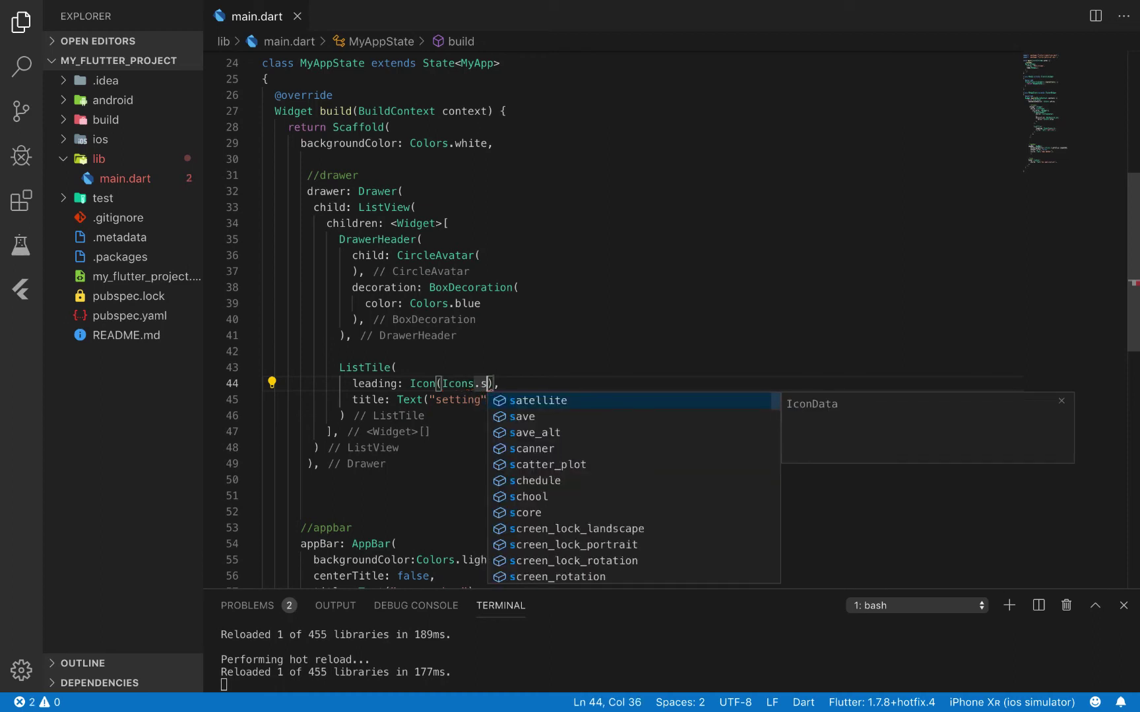
type("ett")
key("Return")
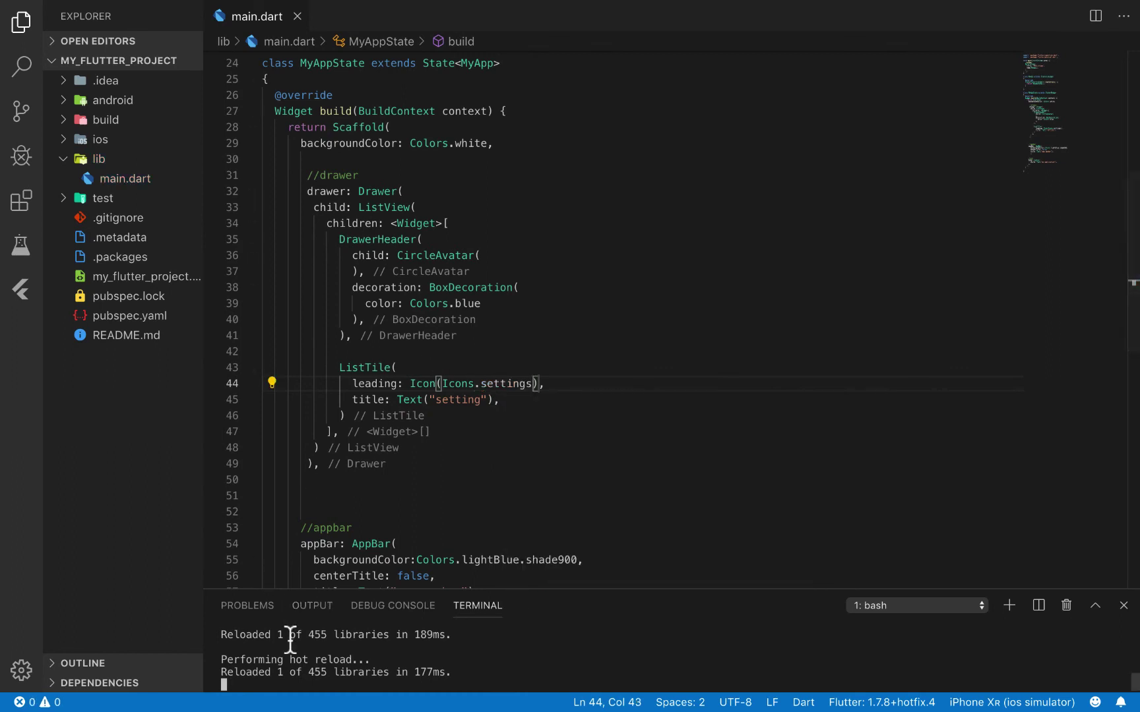
Hot-reload, switch to the Simulator and open the drawer to see the gear-icon setting tile.
left_click(339, 678)
key("r")
left_click(817, 681)
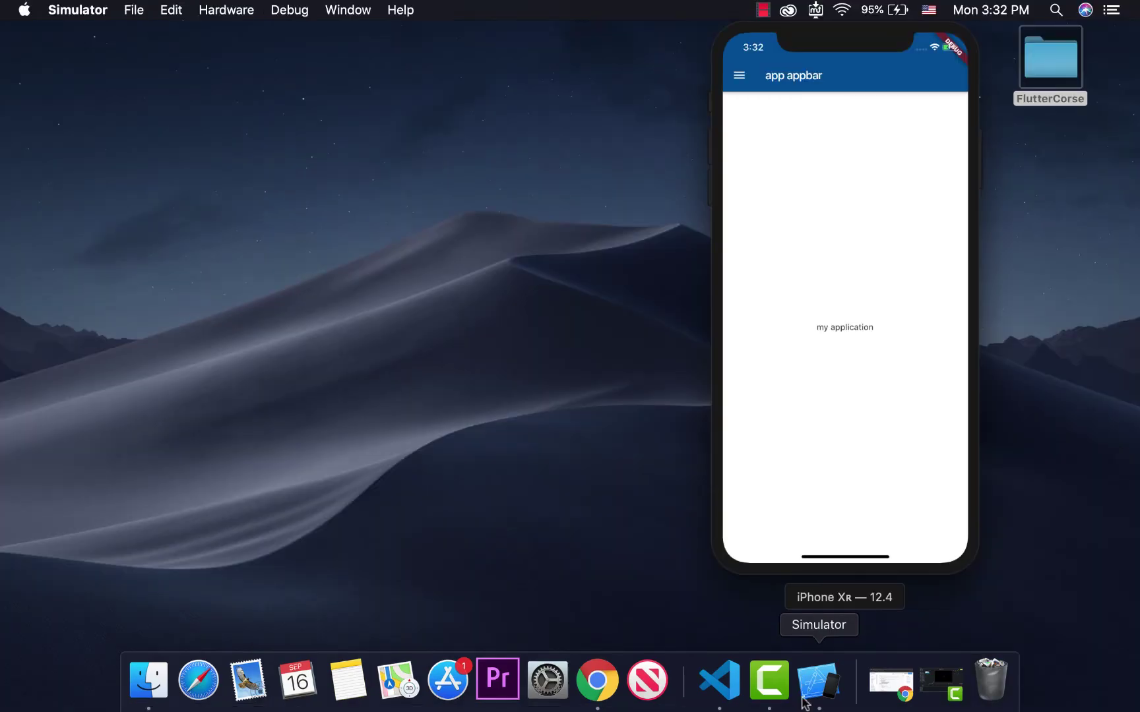
left_click(740, 76)
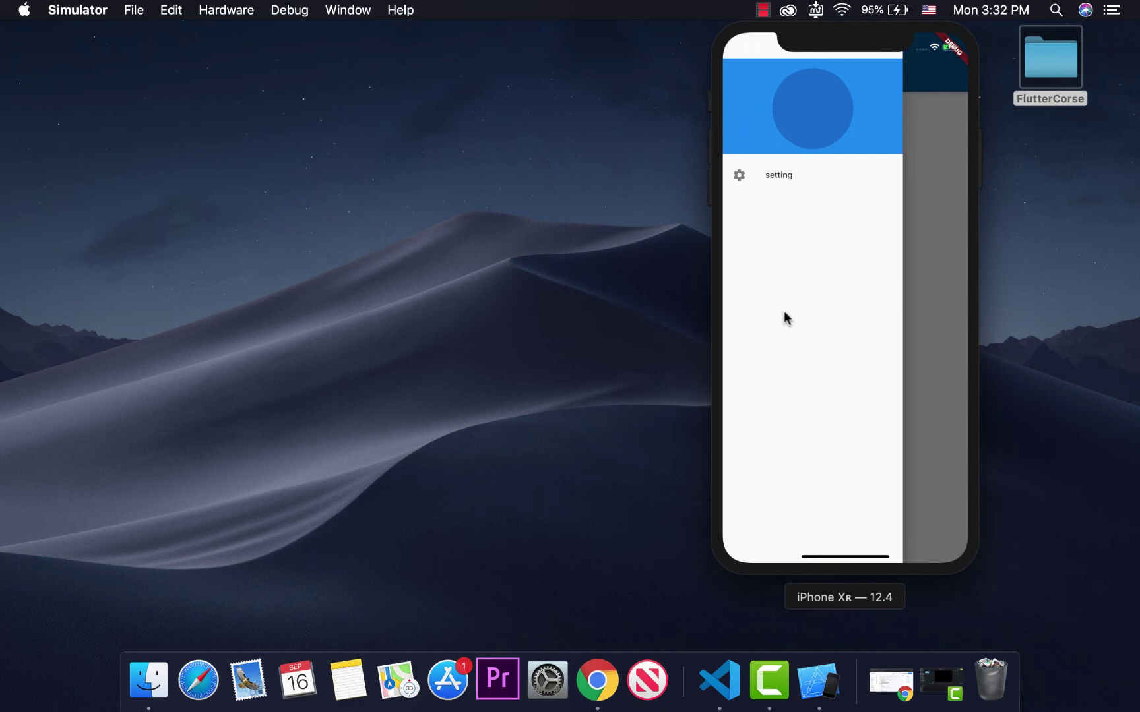
Copy the whole setting ListTile block, including its trailing comma.
left_click(720, 681)
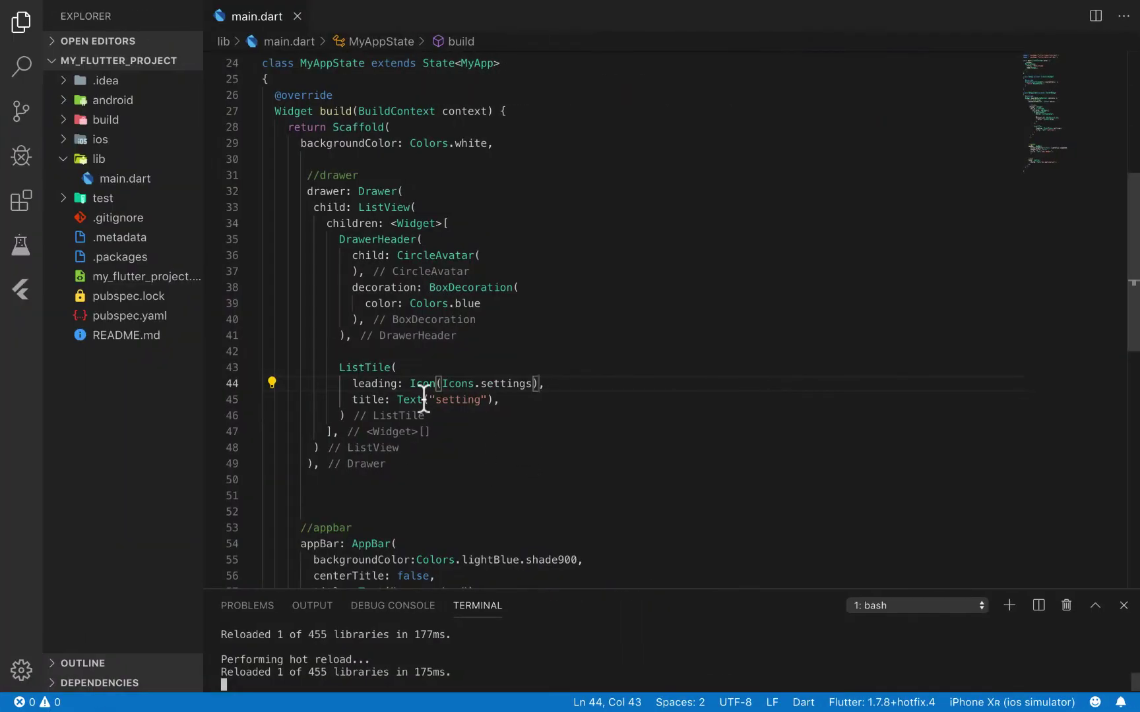
left_click_drag(346, 416, 339, 372)
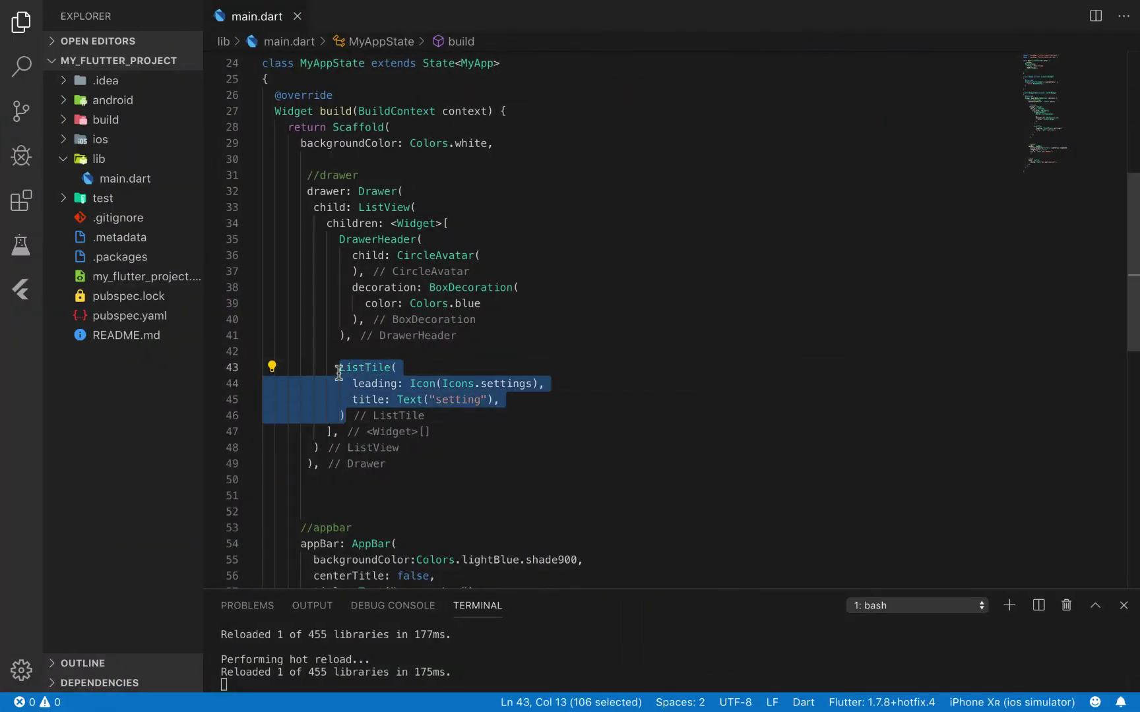
left_click(365, 383)
left_click(346, 415)
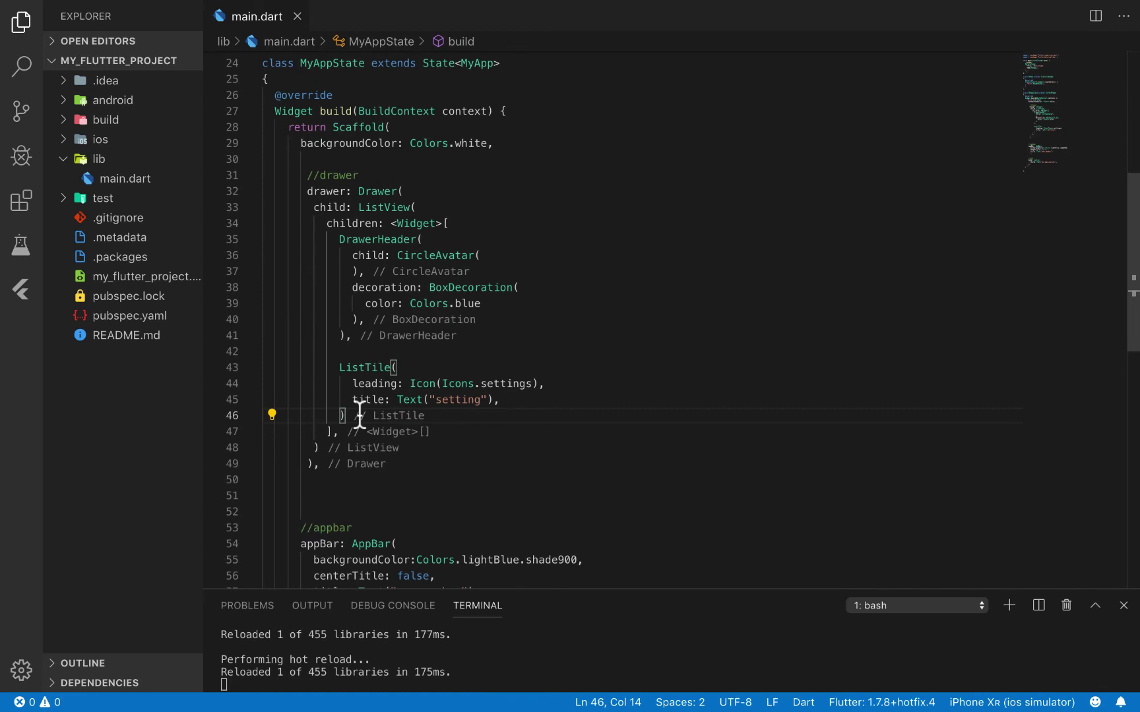
type(",")
left_click_drag(352, 415, 337, 369)
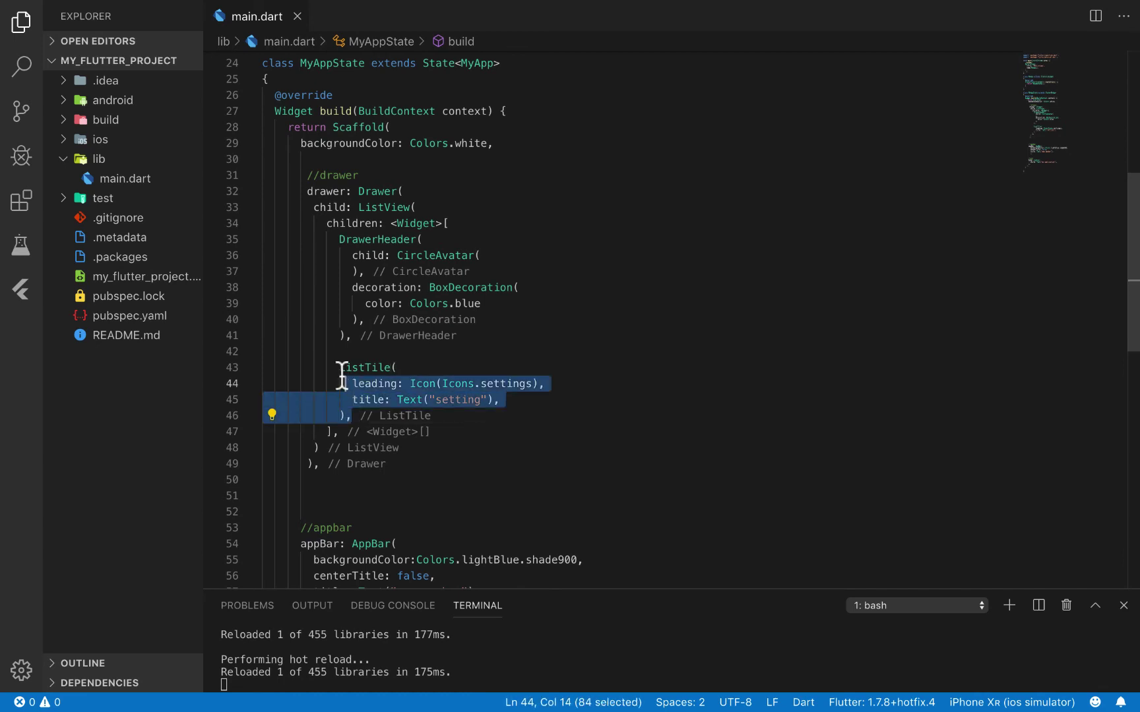
key("ctrl+c")
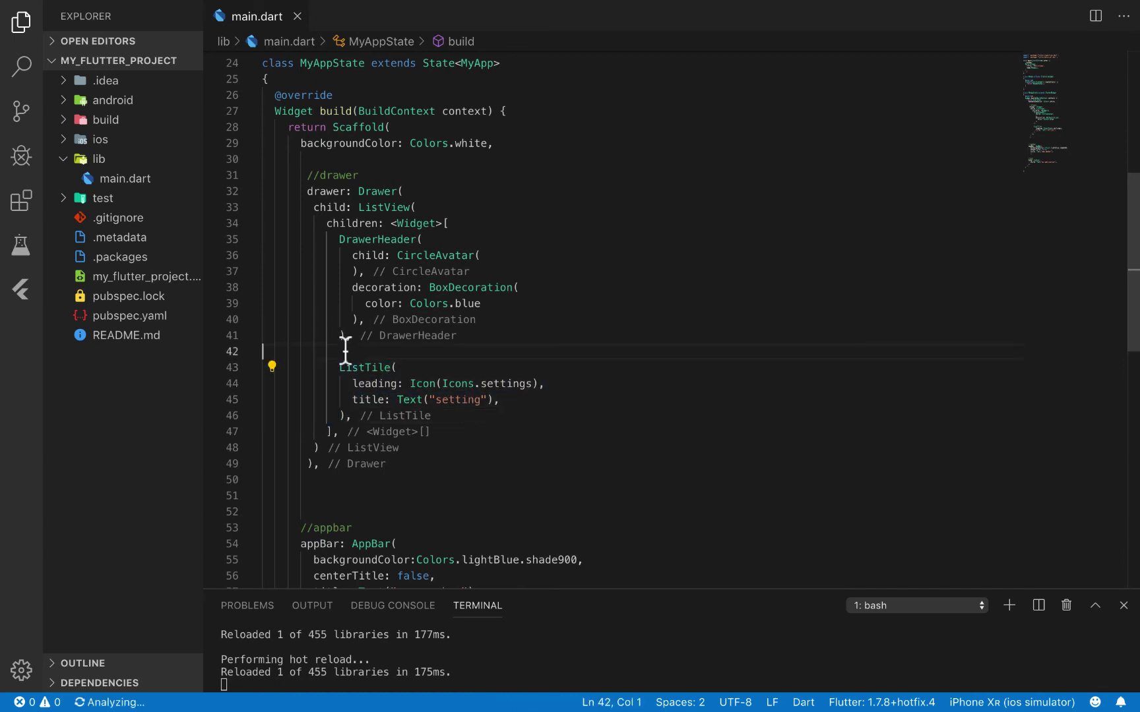
Paste three more ListTile copies above the original and save to hot-reload the app.
left_click(267, 367)
key("Return")
key("Return")
key("ctrl+v")
key("Return")
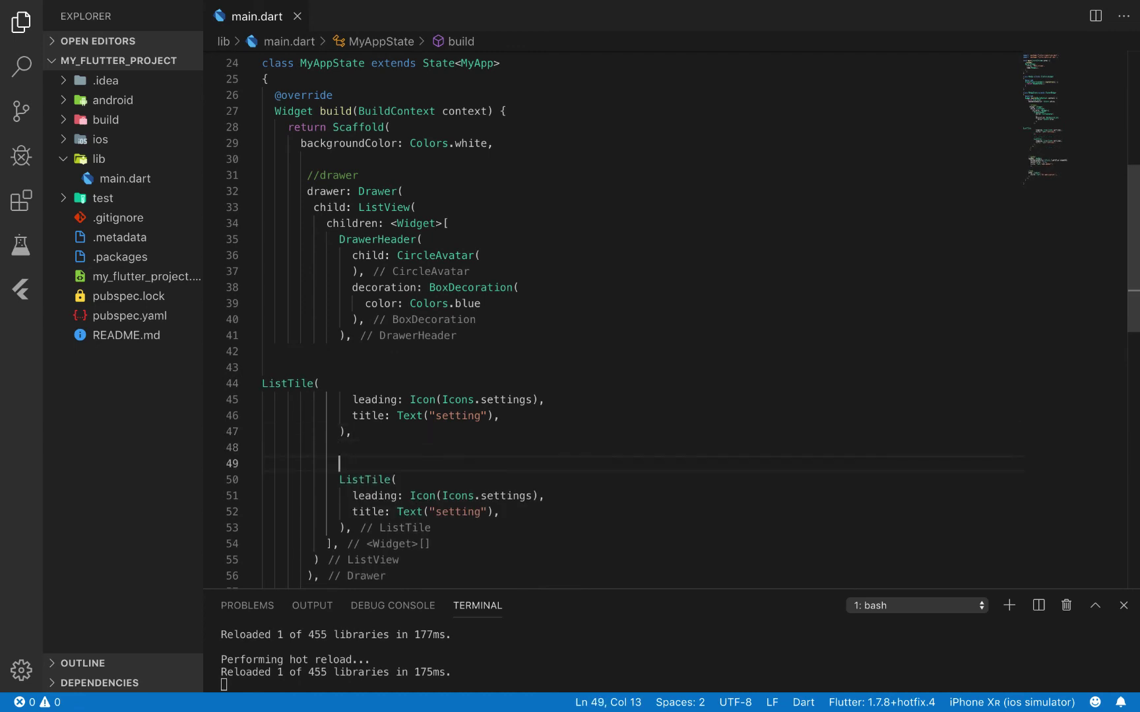
key("ctrl+v")
key("Return")
type("v")
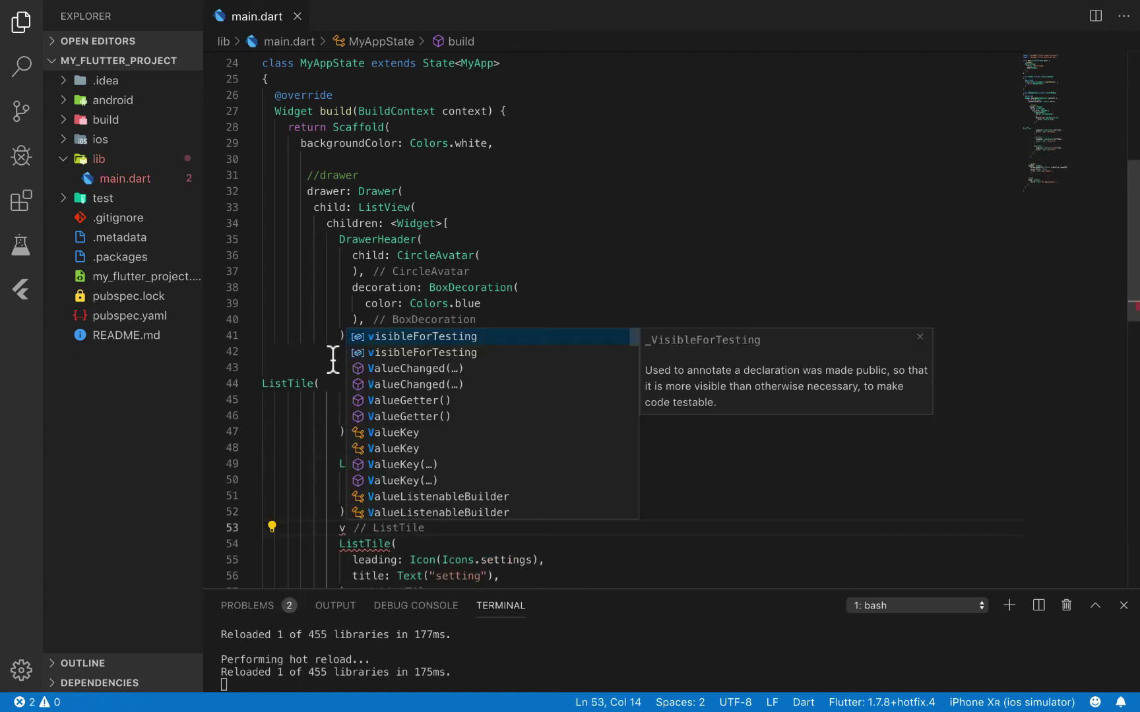
key("BackSpace")
key("ctrl+v")
key("ctrl+s")
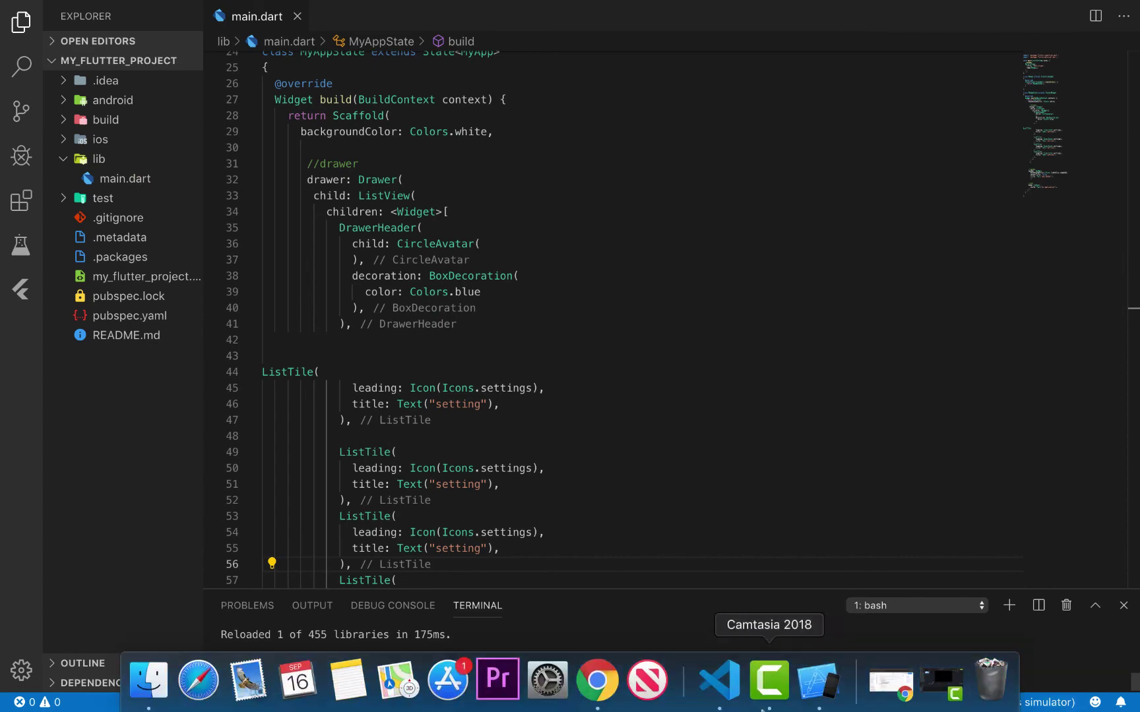
left_click(819, 681)
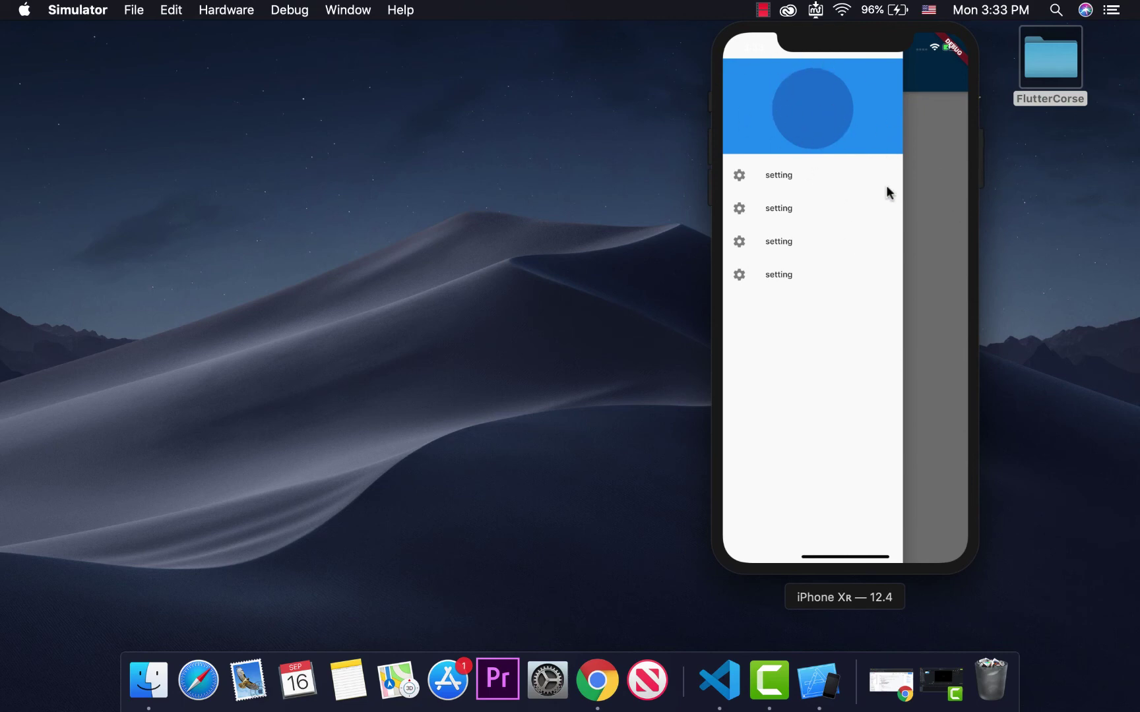
Close, reopen and dismiss the drawer to check the blue header, avatar and four setting tiles.
left_click(944, 249)
left_click(739, 77)
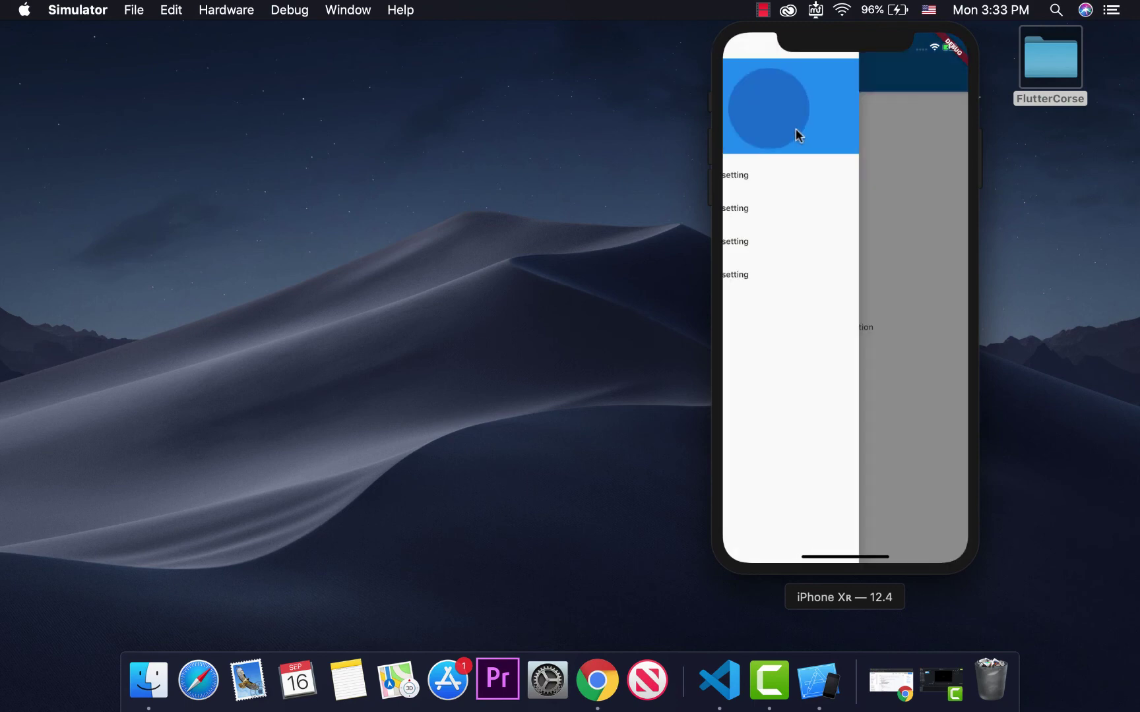
left_click(951, 175)
Back in main.dart, indent the first ListTile on line 44 one level further.
left_click(719, 680)
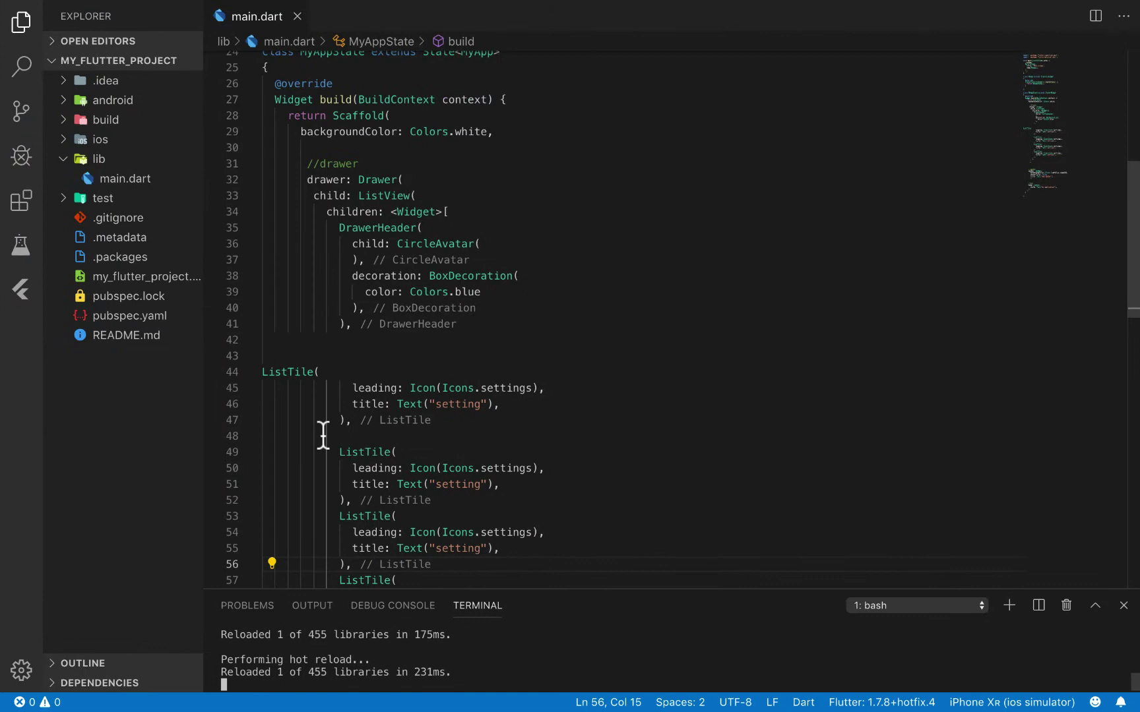
left_click(335, 372)
double_click(287, 372)
left_click(323, 356)
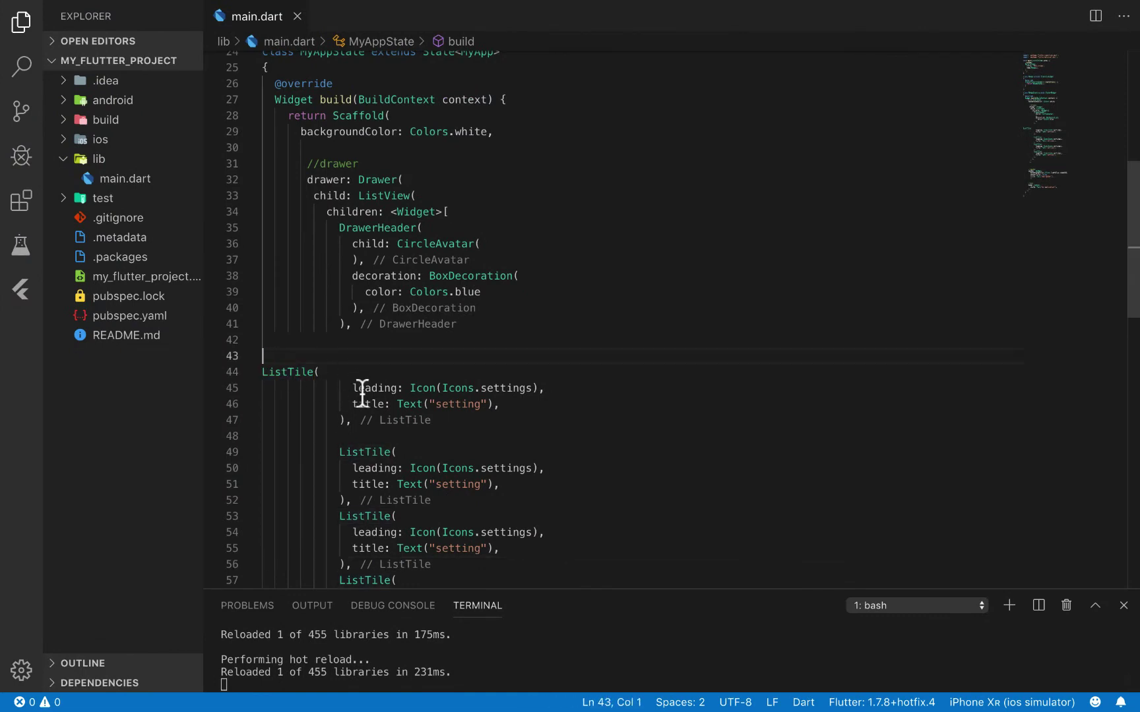
double_click(296, 372)
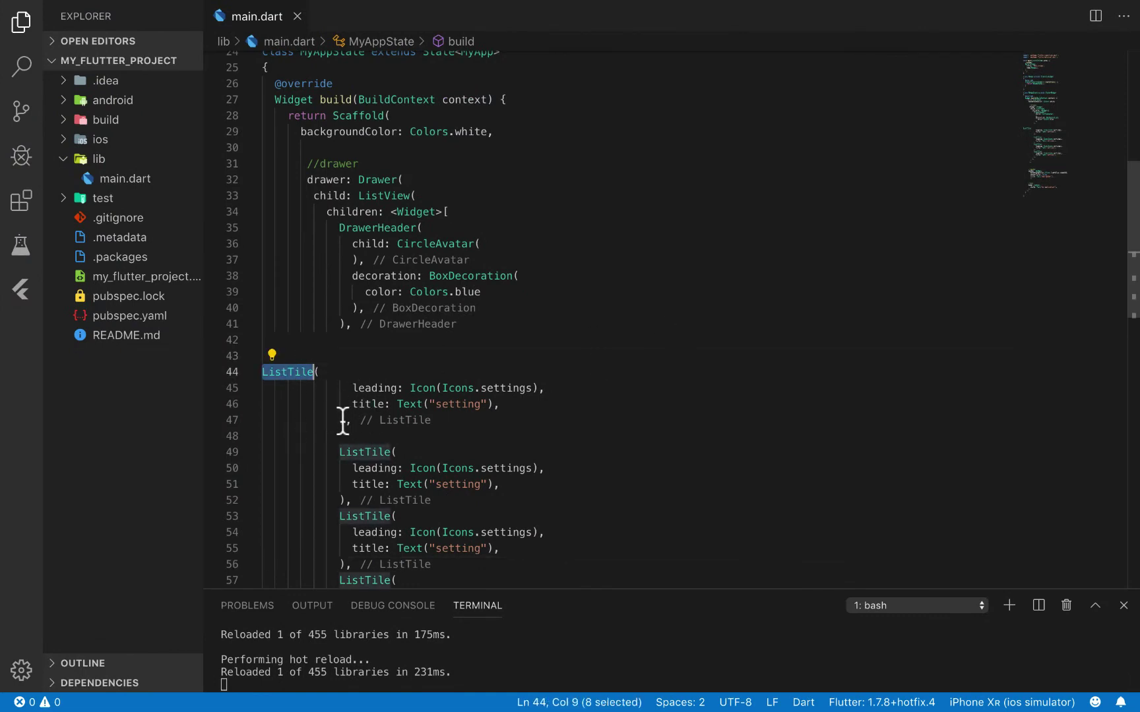
left_click(343, 420)
left_click(294, 372)
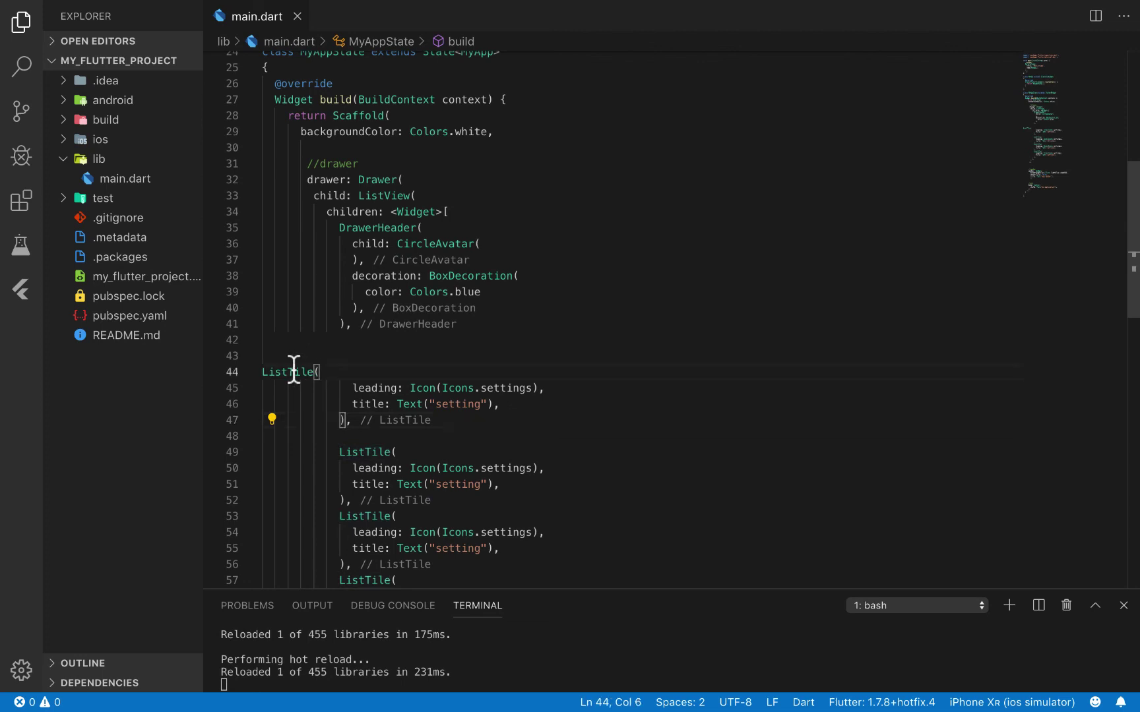
double_click(294, 371)
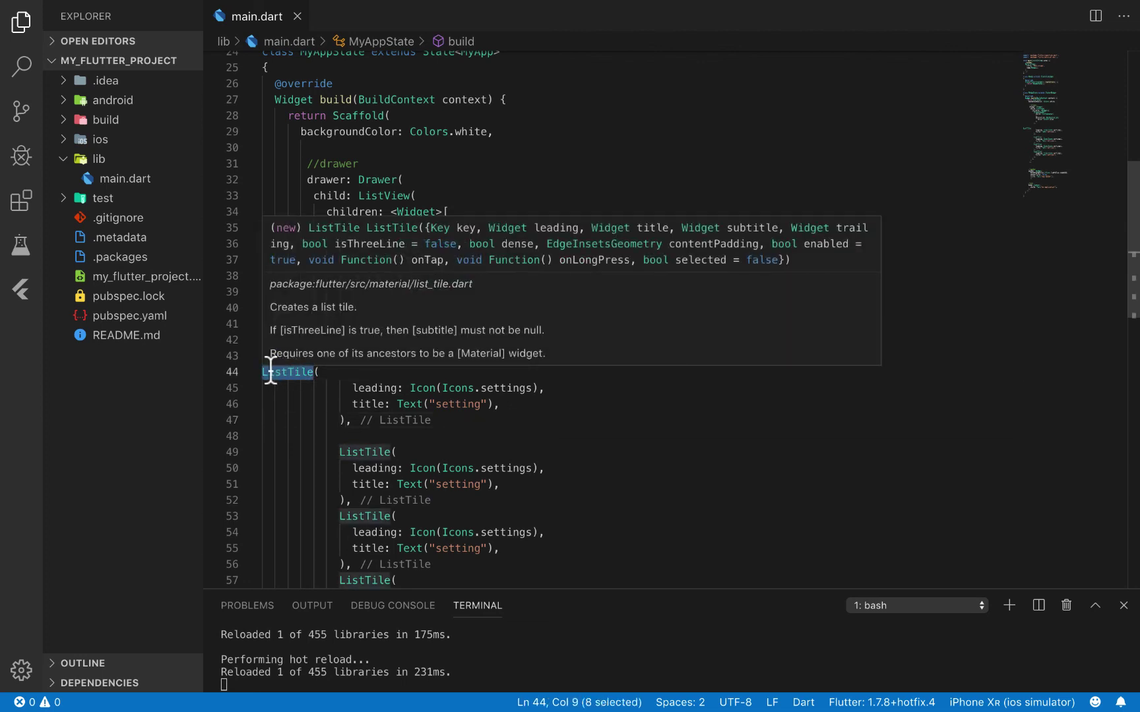
left_click(270, 372)
key("shift+Tab")
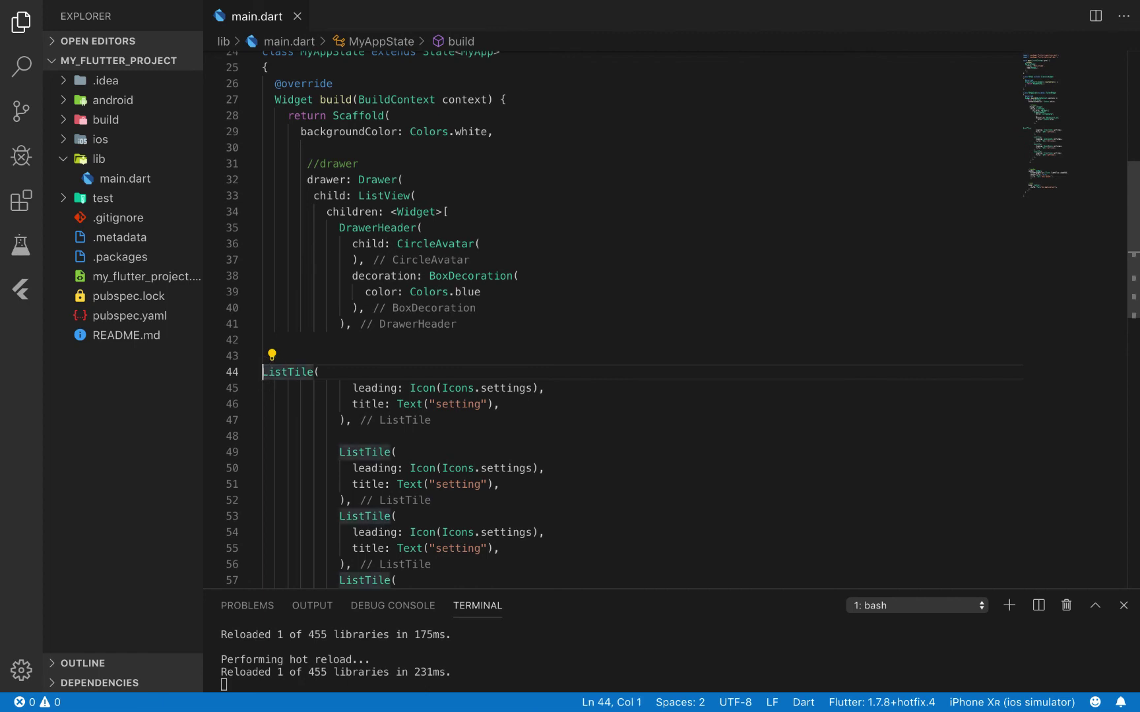
key("Tab")
key("Tab")
key("Tab")
key("Tab")
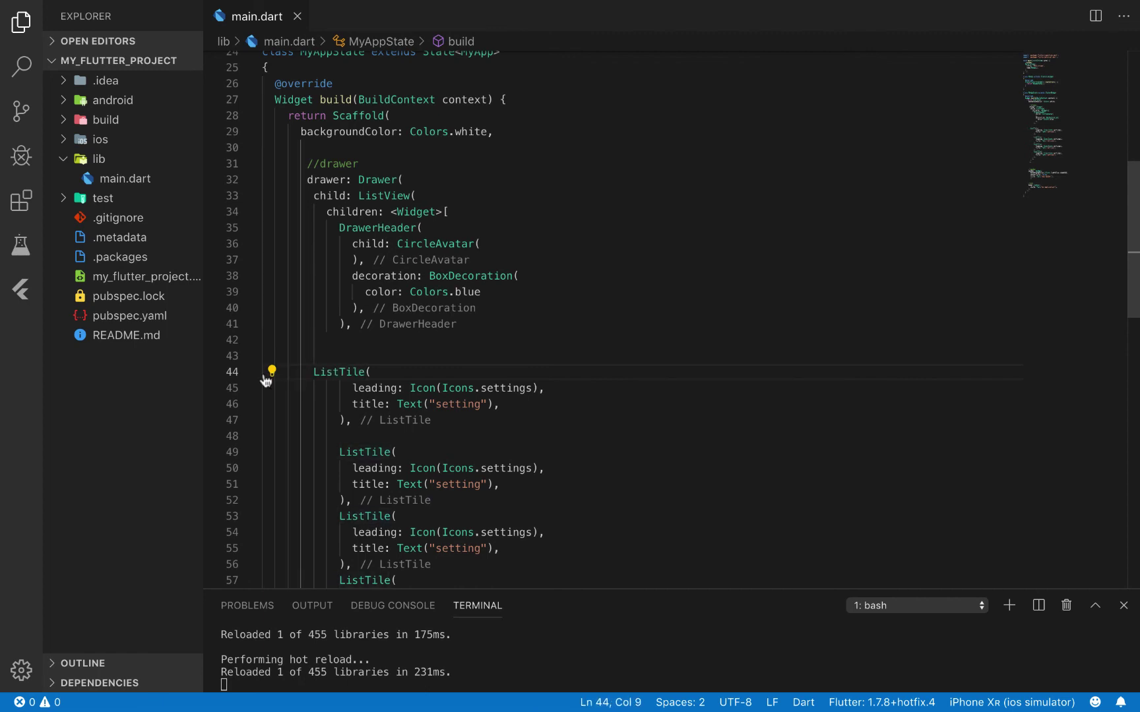
Check the first ListTile's leading and title lines, then select its whole block, lines 43–47.
double_click(321, 373)
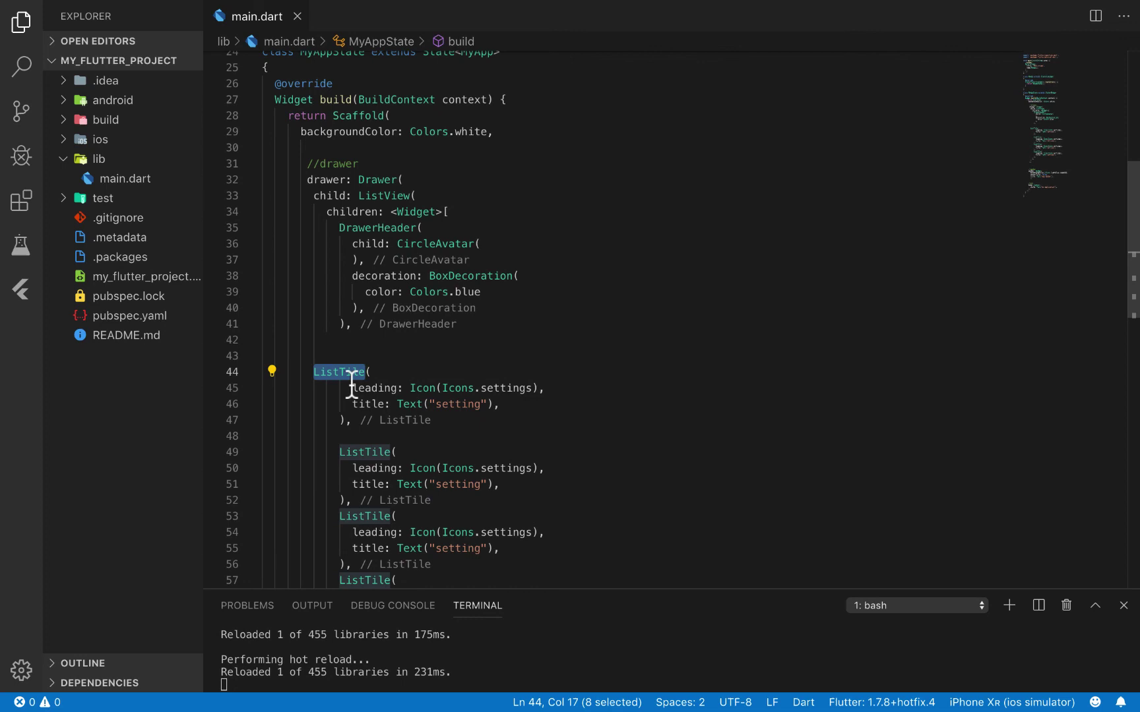
left_click(347, 356)
left_click(371, 373)
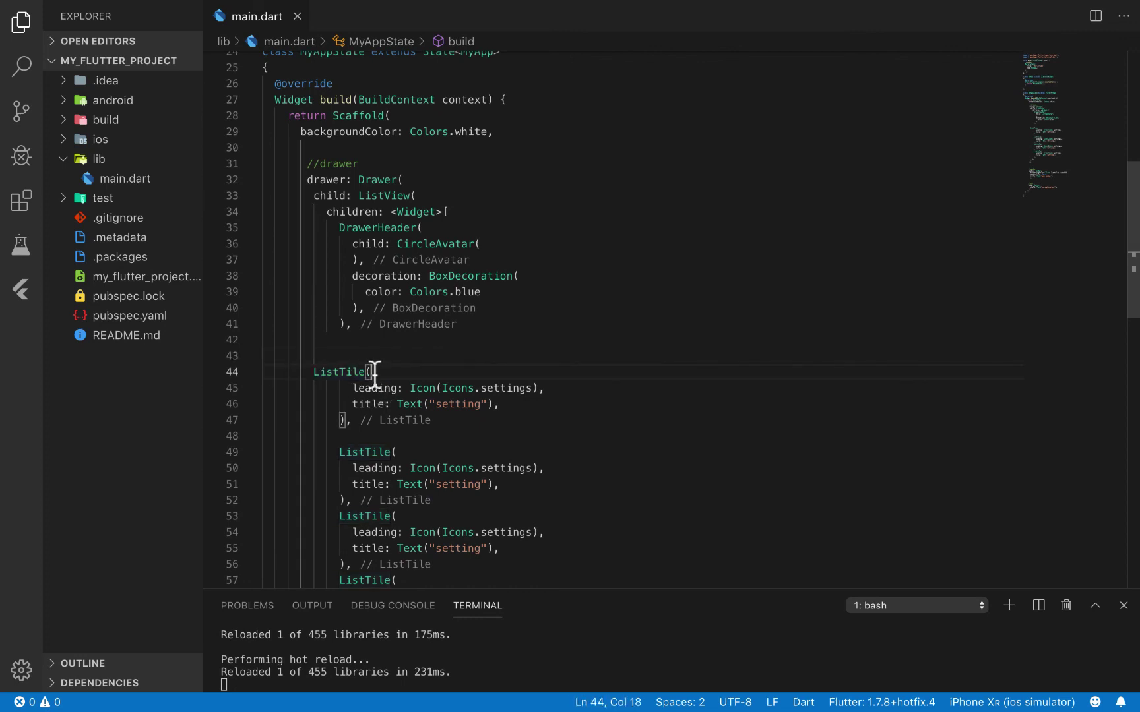
left_click(352, 420)
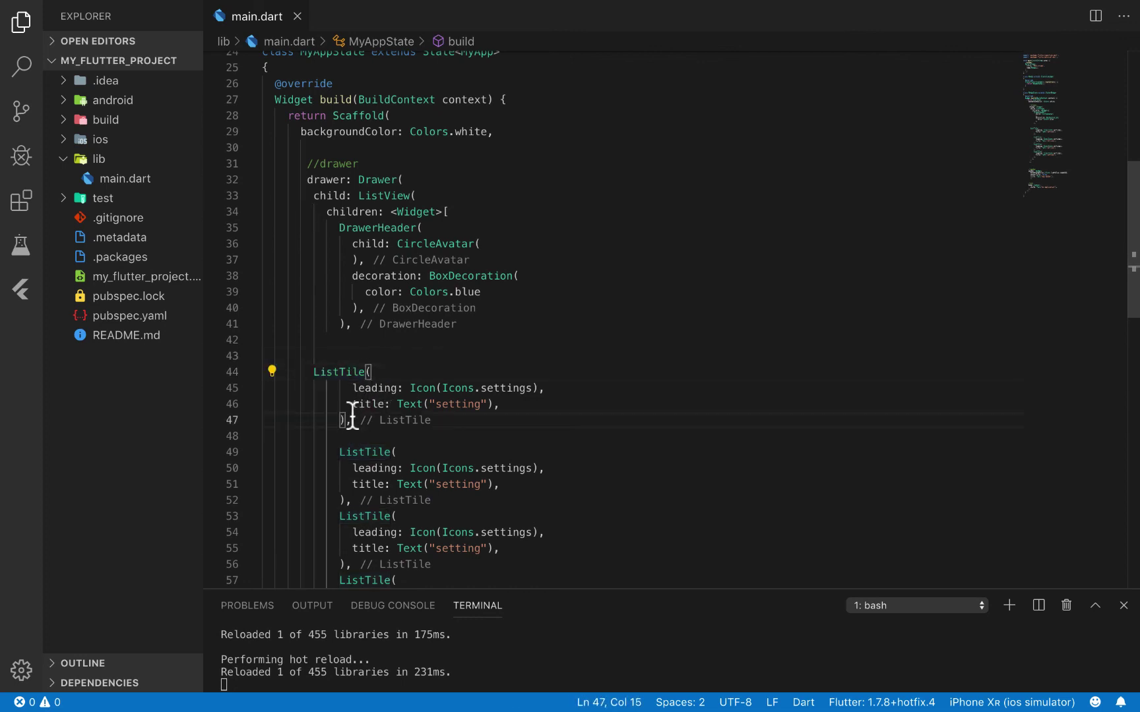
left_click_drag(353, 388, 534, 409)
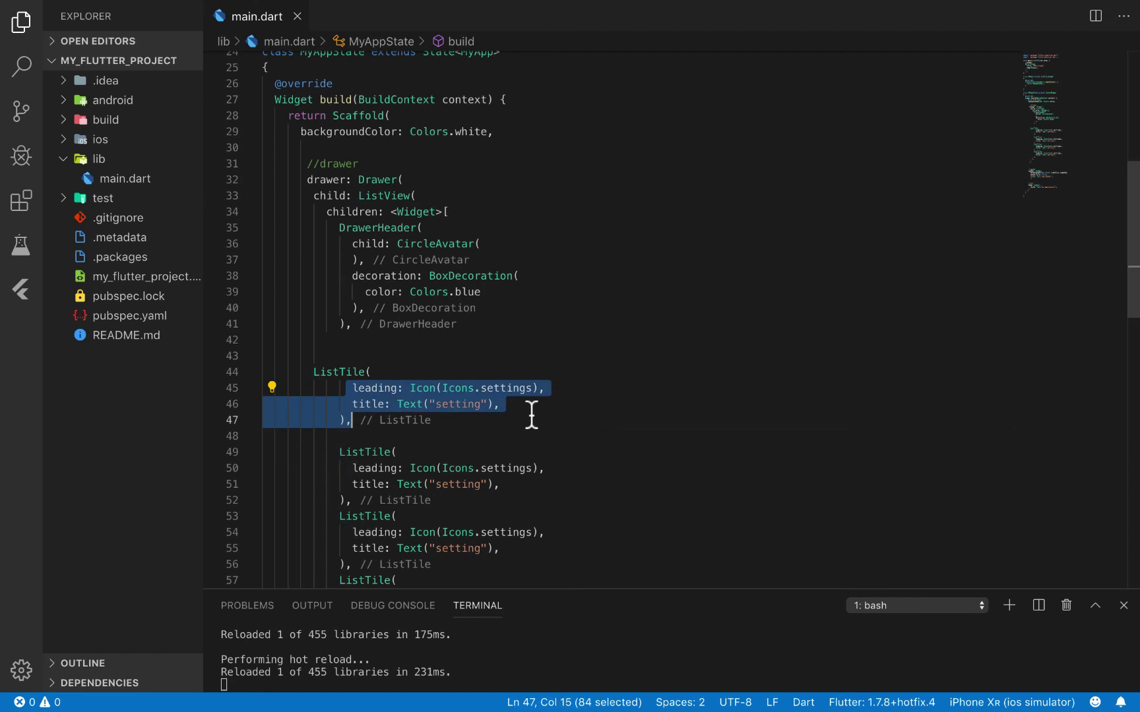
double_click(568, 388)
left_click(384, 405)
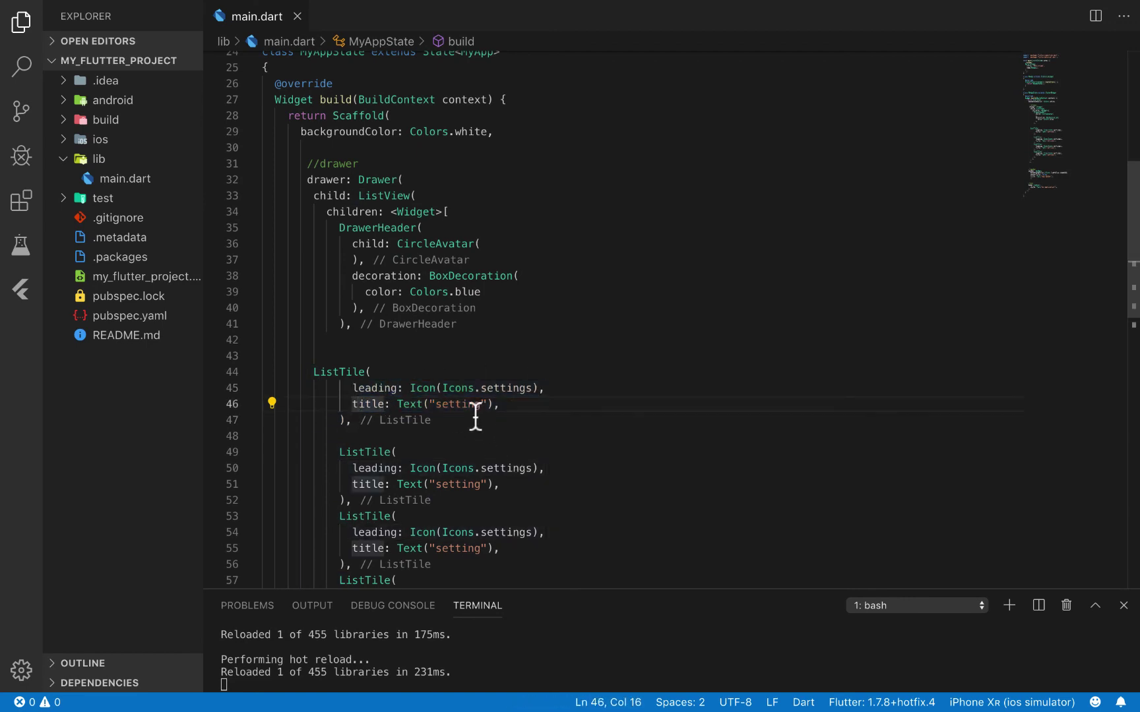
double_click(458, 389)
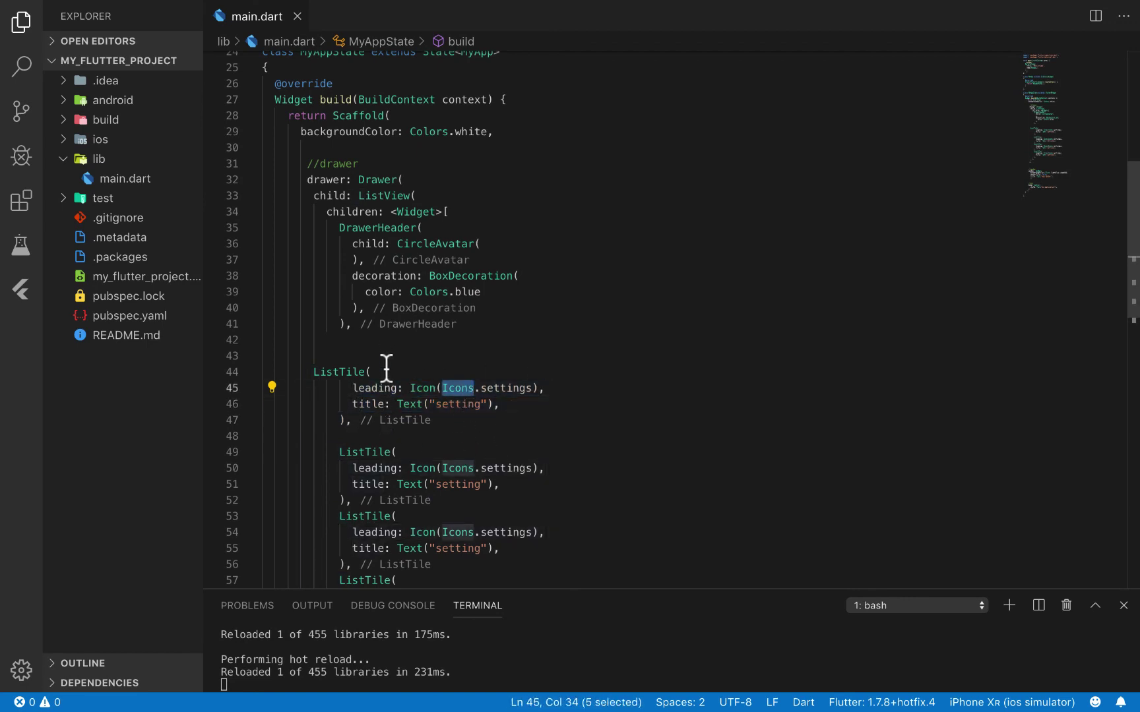
left_click_drag(351, 421, 294, 357)
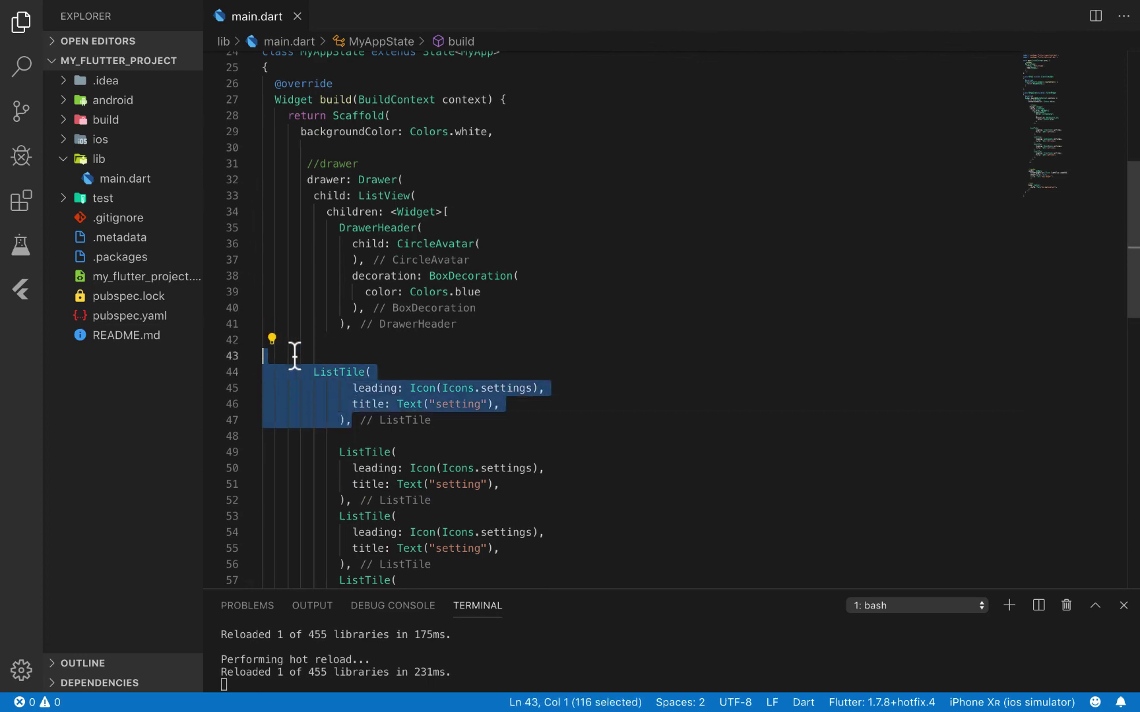
scroll(366, 374, "up", 5)
scroll(401, 432, "up", 3)
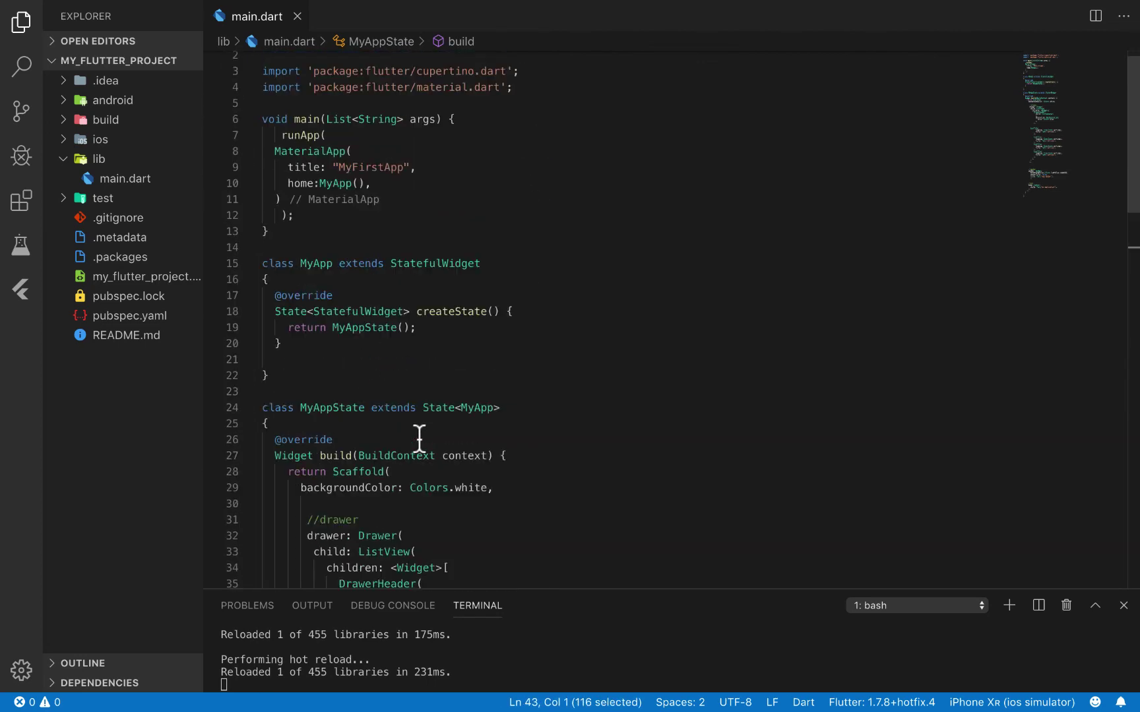
scroll(419, 438, "down", 8)
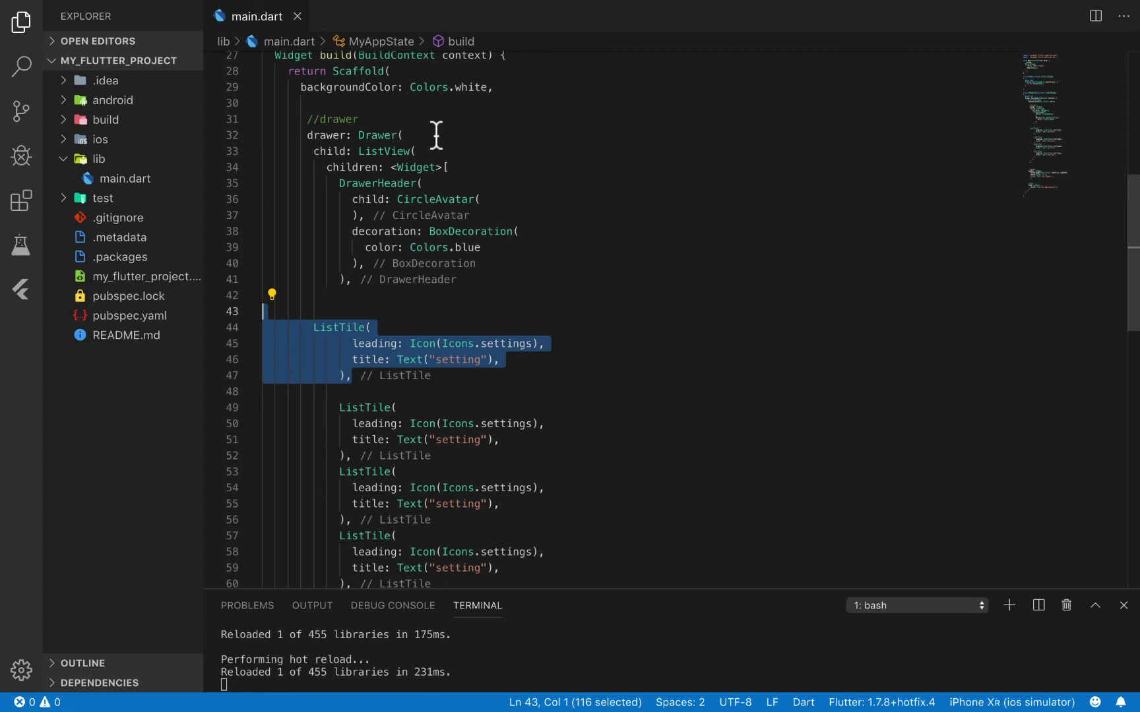
left_click(443, 168)
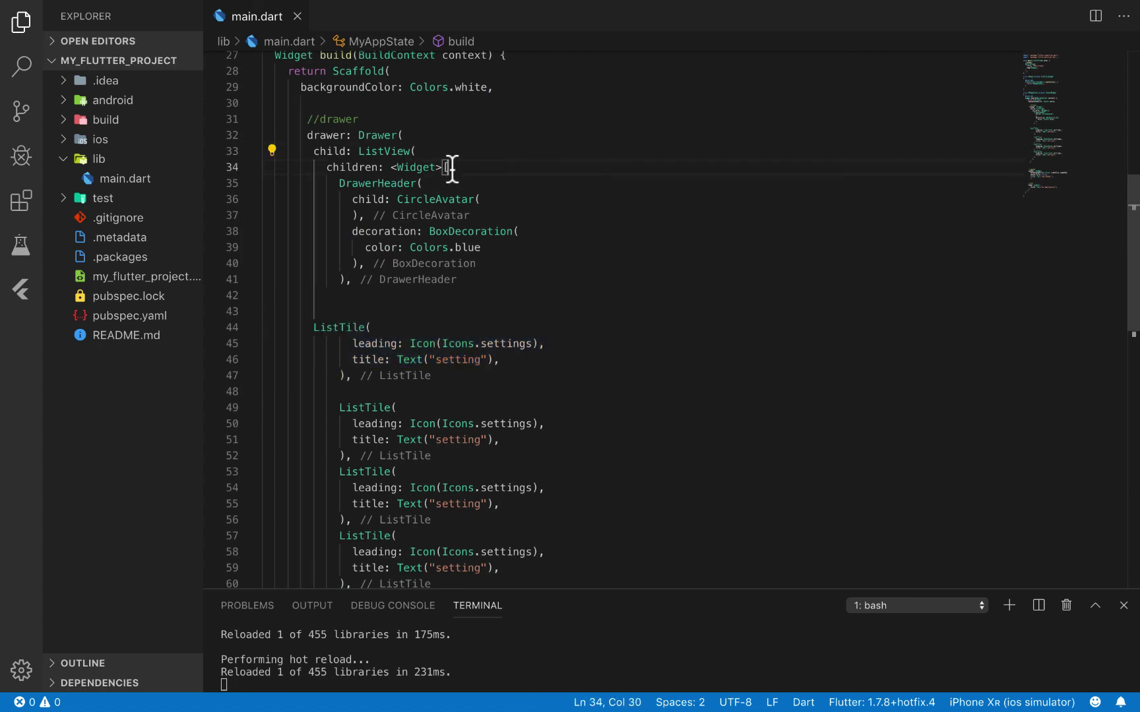
left_click(420, 183)
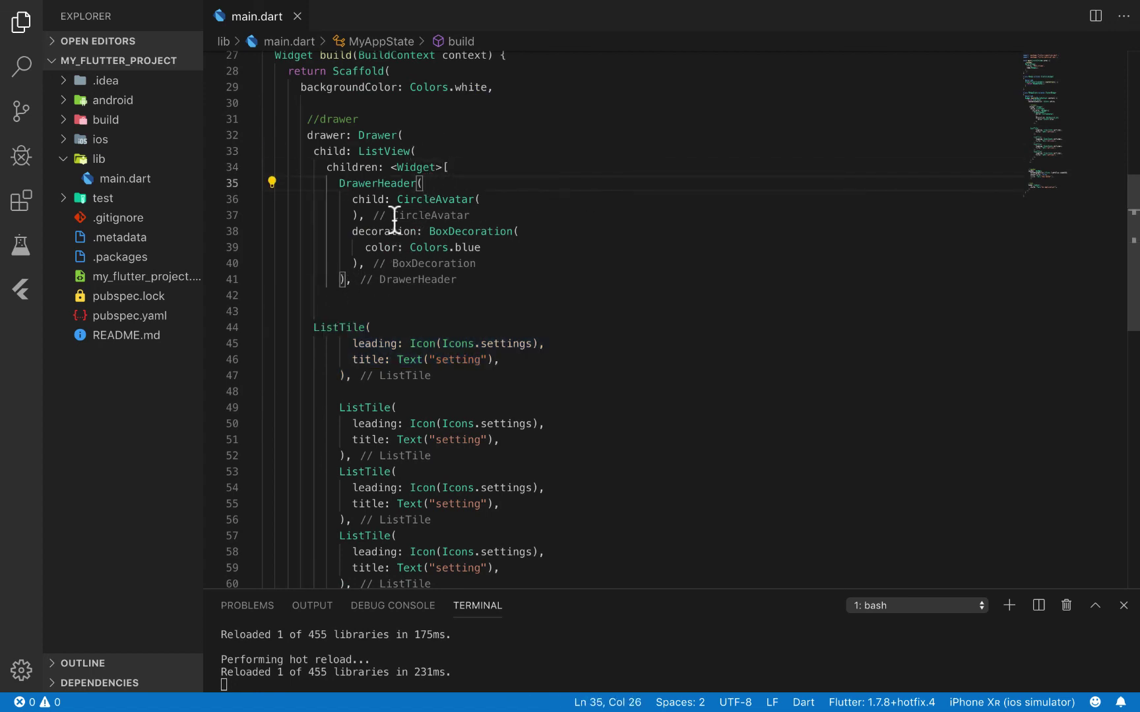
double_click(367, 200)
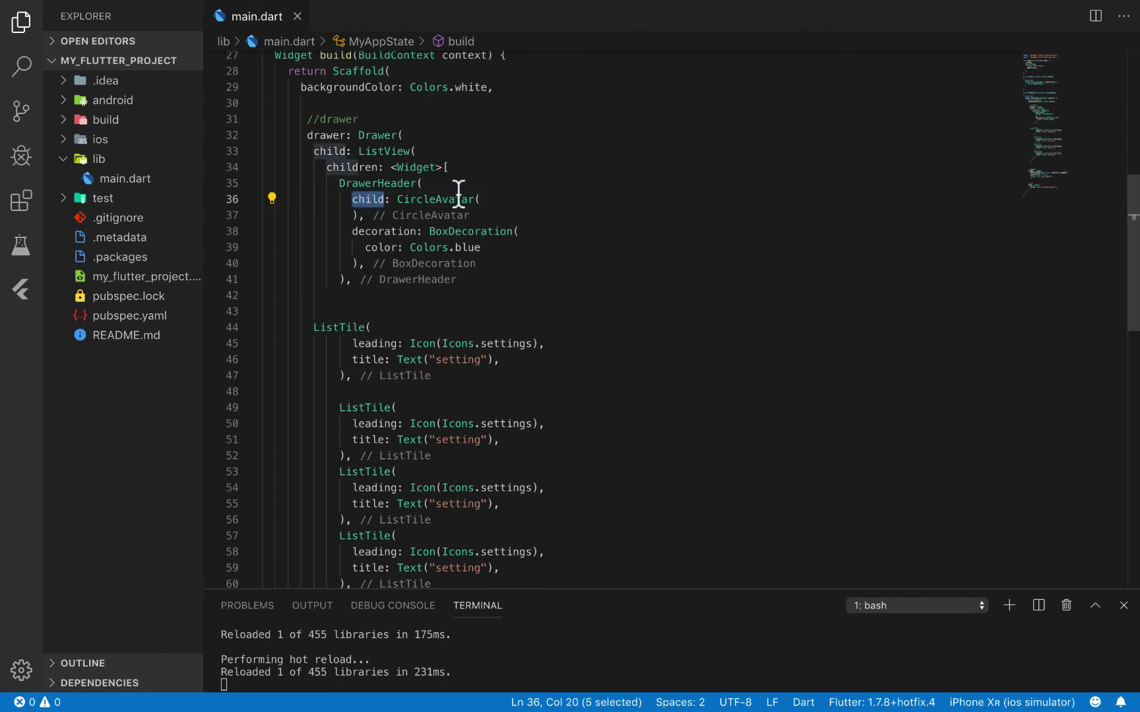
left_click(442, 200)
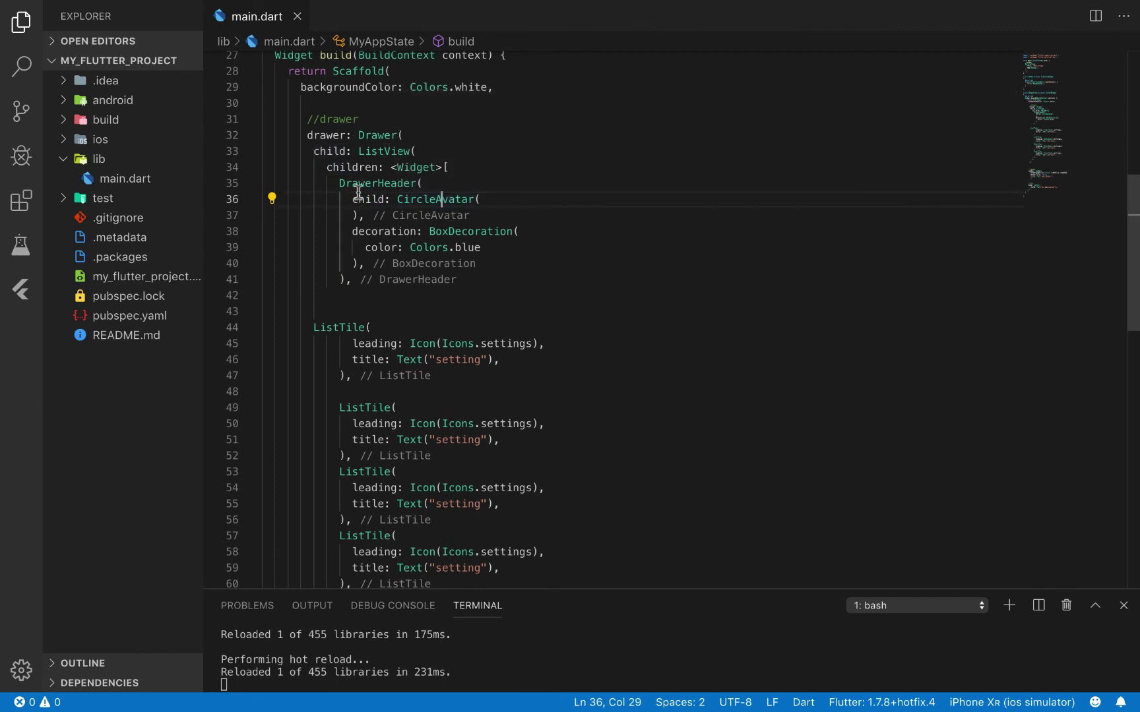
left_click(514, 203)
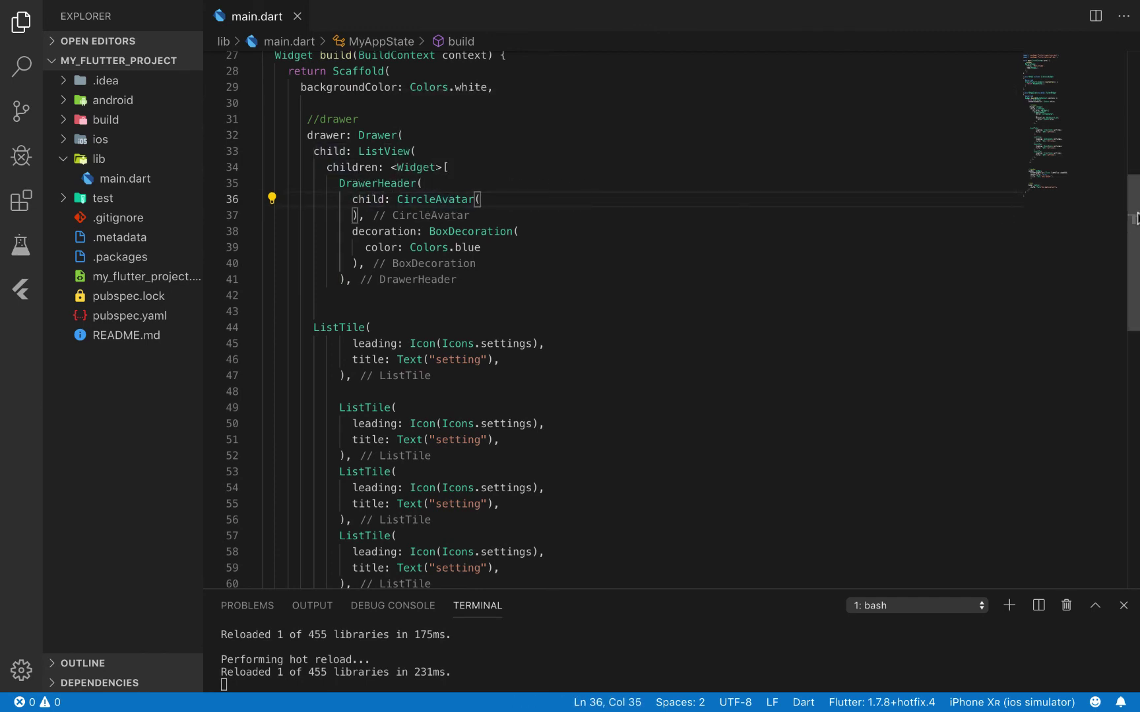
double_click(503, 232)
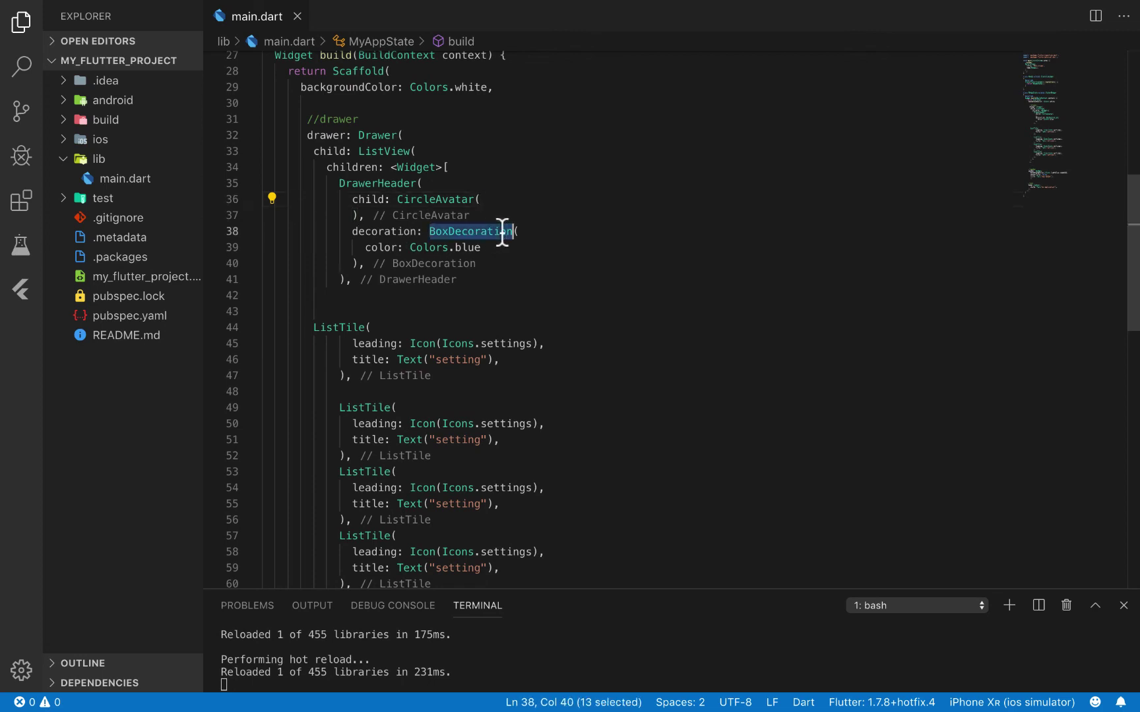
left_click(395, 200)
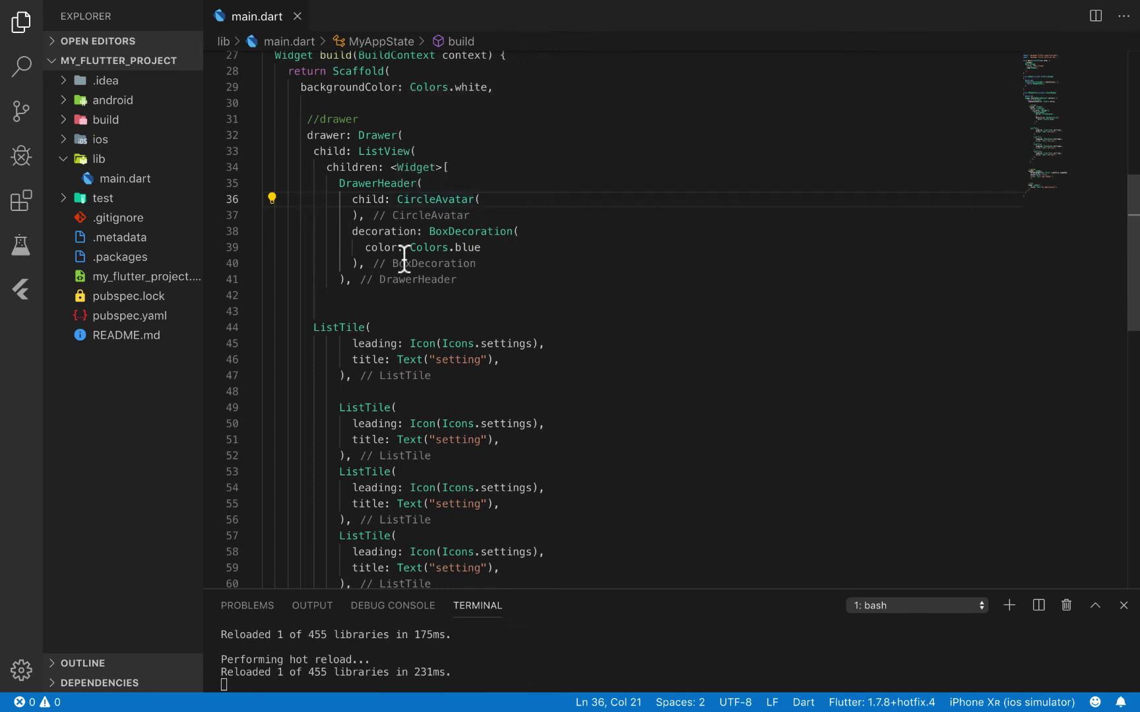
left_click(474, 201)
scroll(407, 277, "up", 3)
scroll(407, 276, "up", 2)
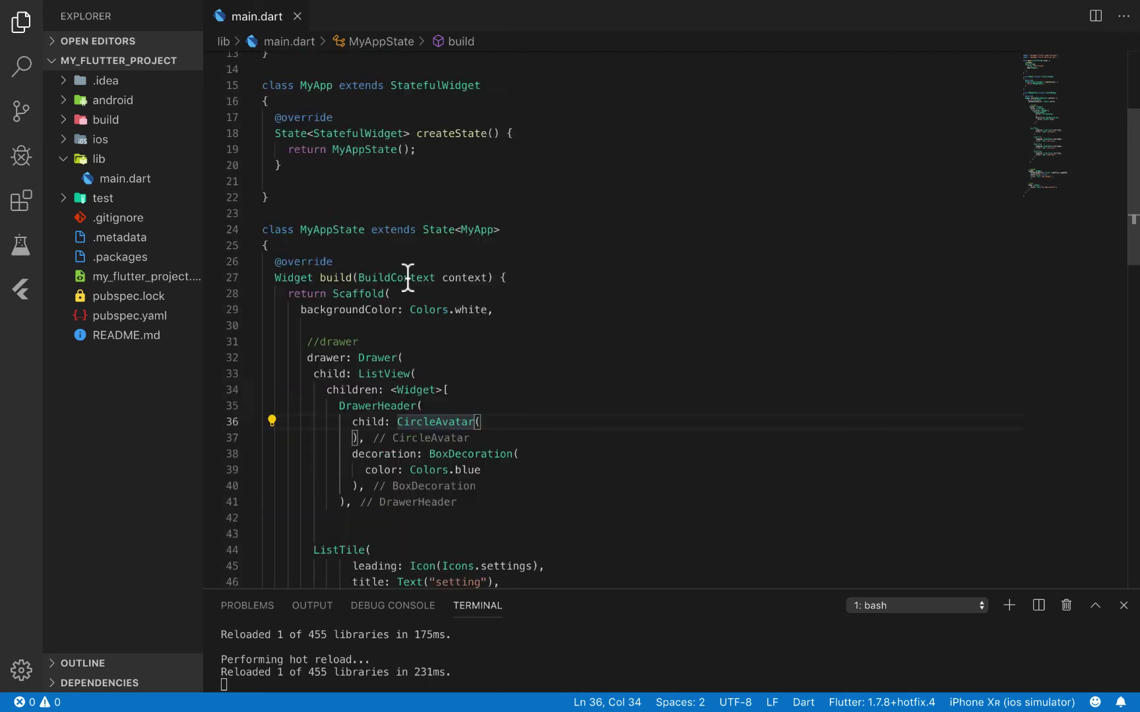
scroll(407, 278, "down", 12)
scroll(413, 270, "up", 3)
scroll(413, 271, "up", 3)
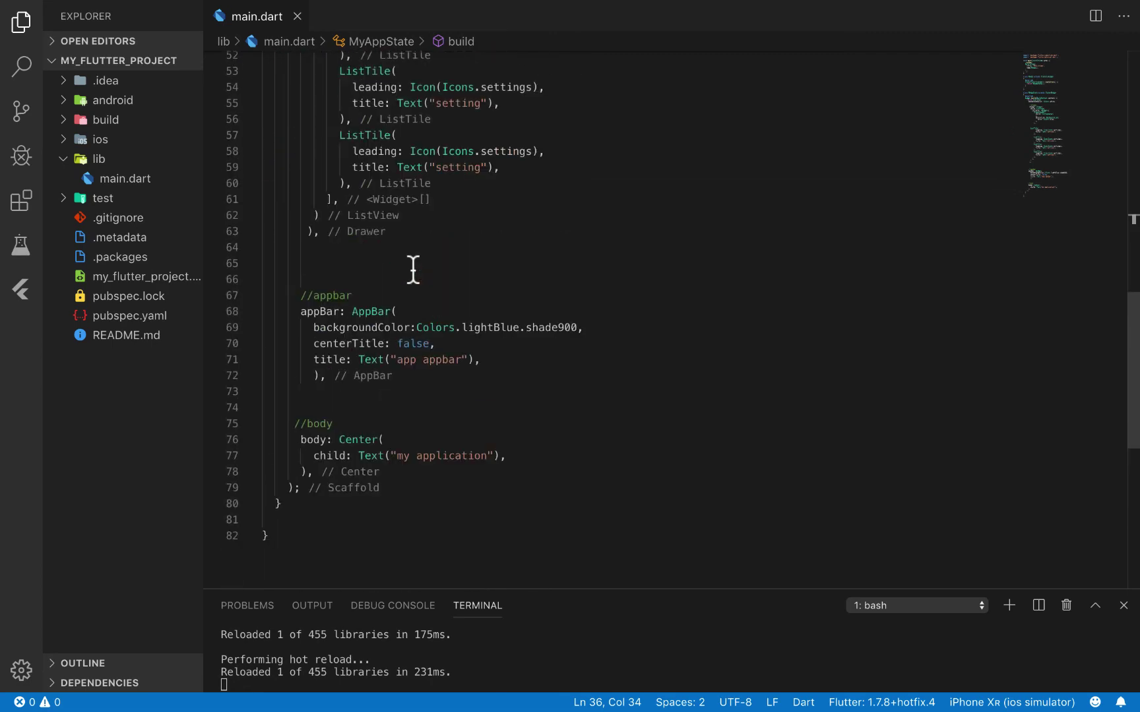
scroll(413, 269, "up", 3)
scroll(412, 271, "up", 2)
scroll(413, 269, "up", 5)
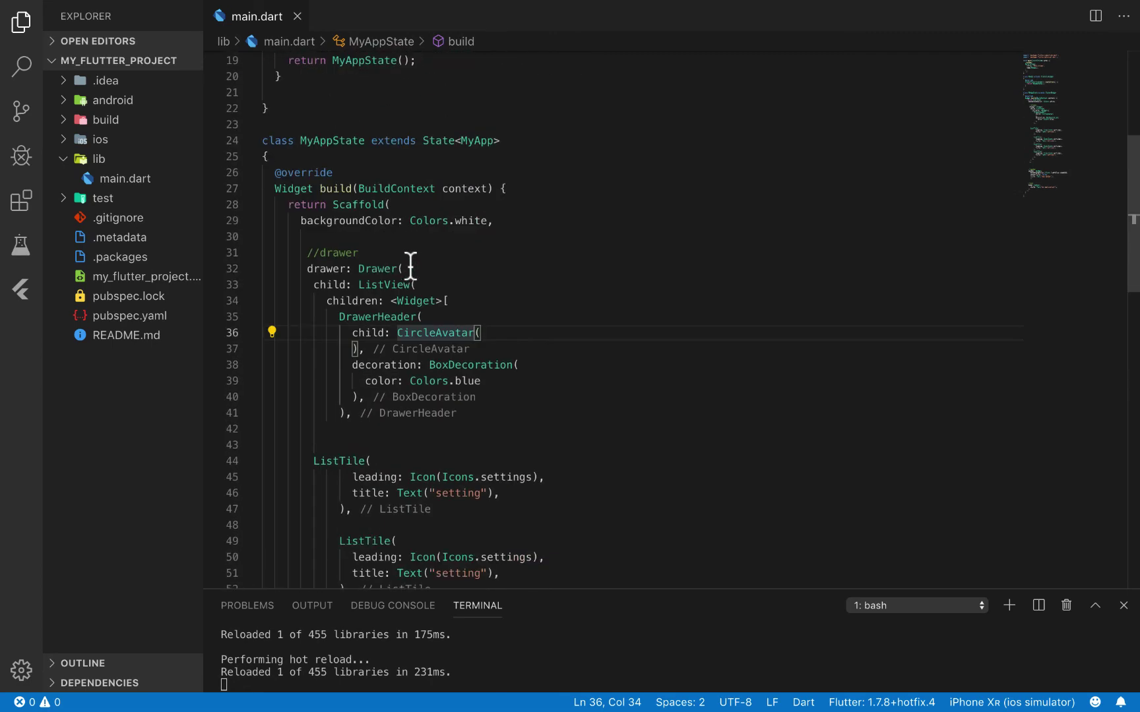
left_click(427, 313)
scroll(426, 301, "down", 4)
scroll(443, 345, "down", 1)
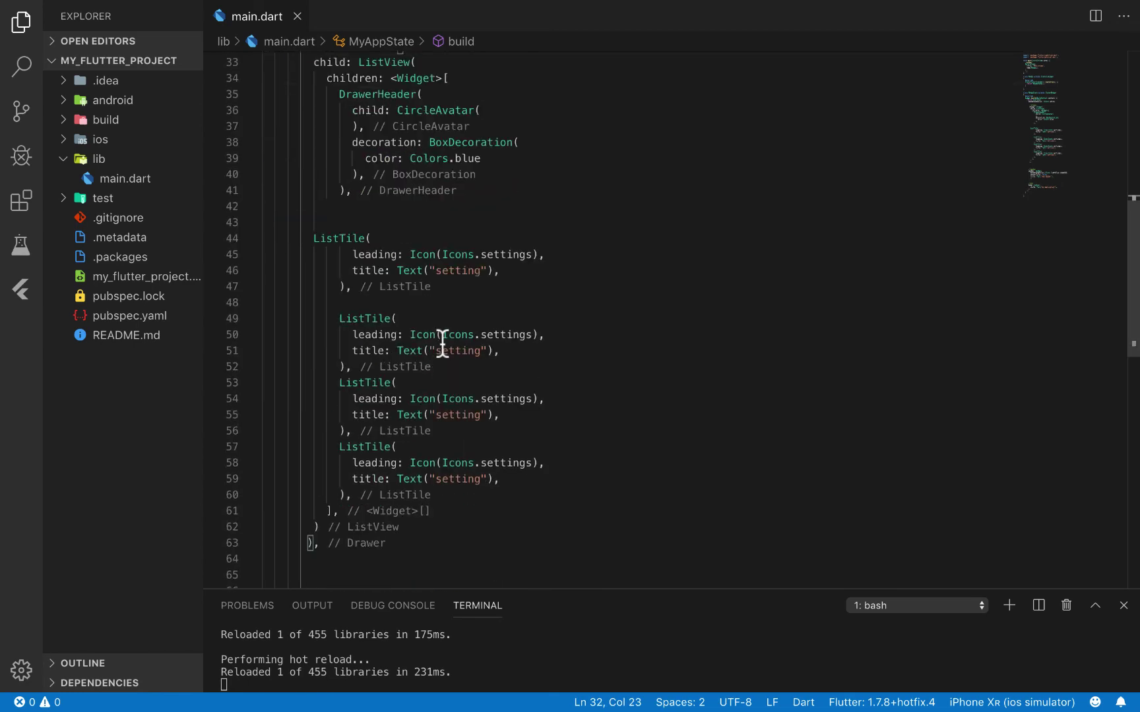
scroll(444, 344, "up", 1)
scroll(442, 344, "down", 1)
scroll(443, 343, "down", 3)
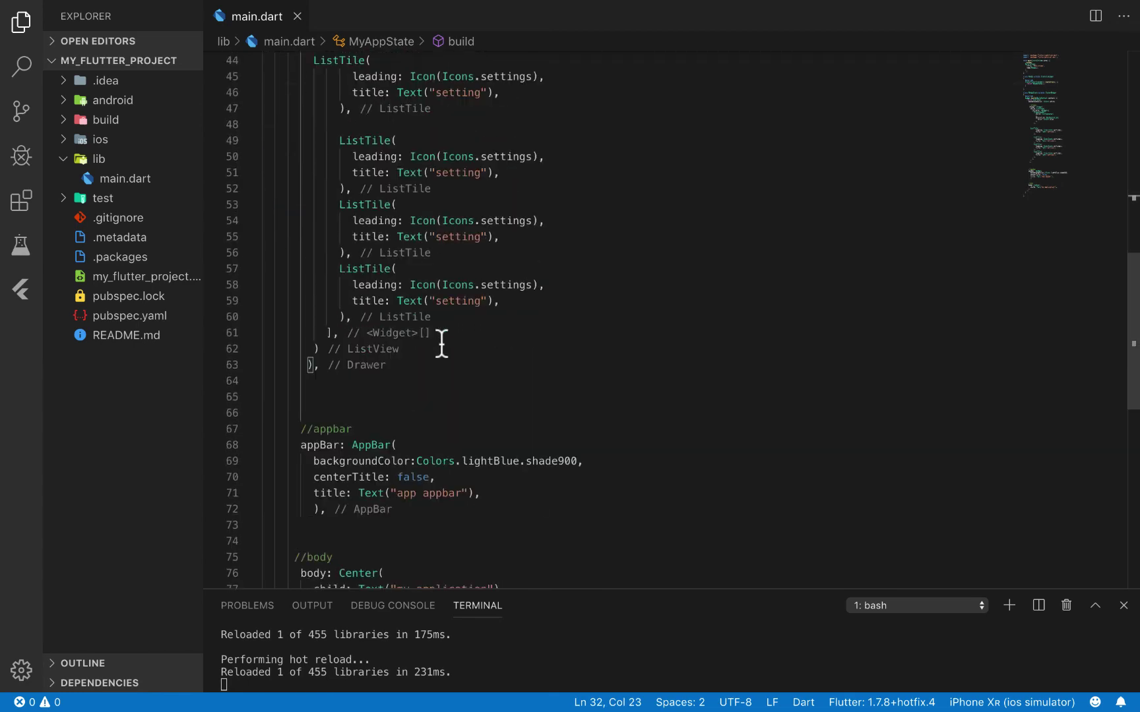
scroll(442, 344, "up", 3)
scroll(442, 345, "up", 5)
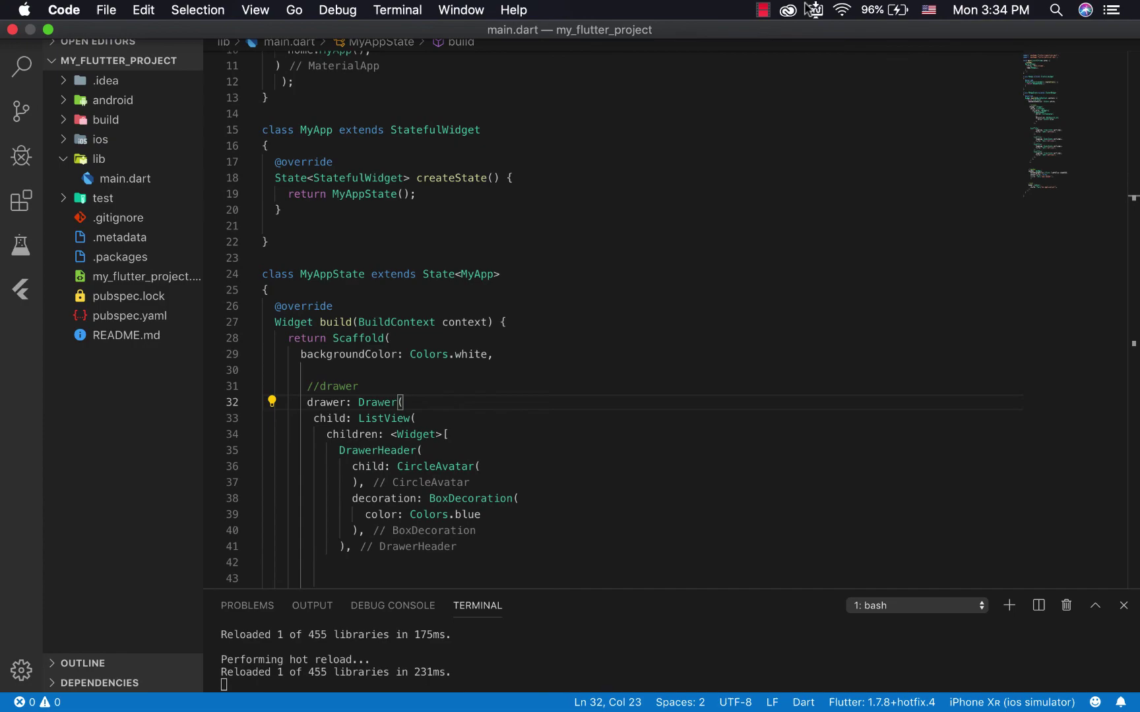